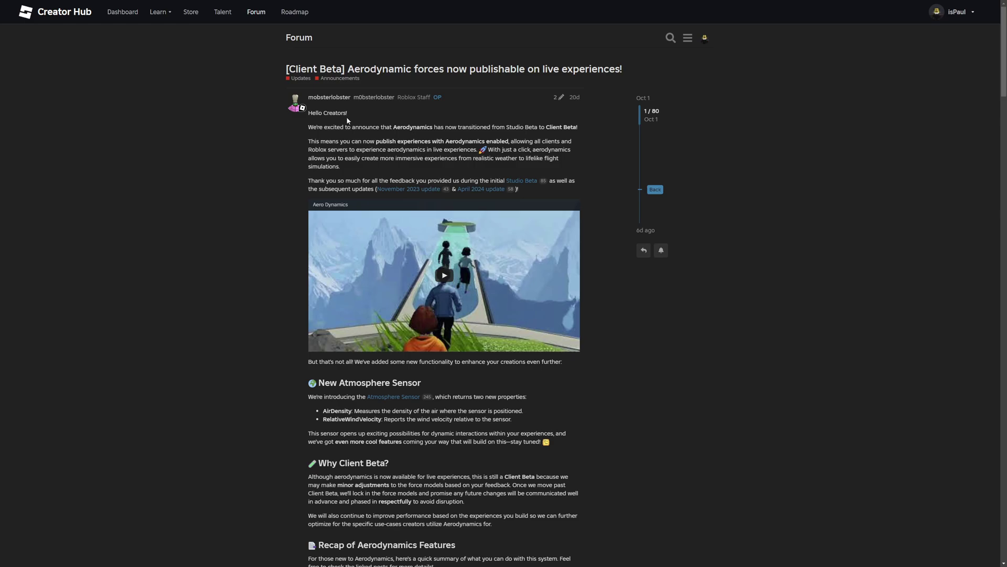
Read the announcement's opening paragraphs about the Aerodynamics release, publishing experiences with it, and the earlier update posts
drag(313, 126, 602, 162)
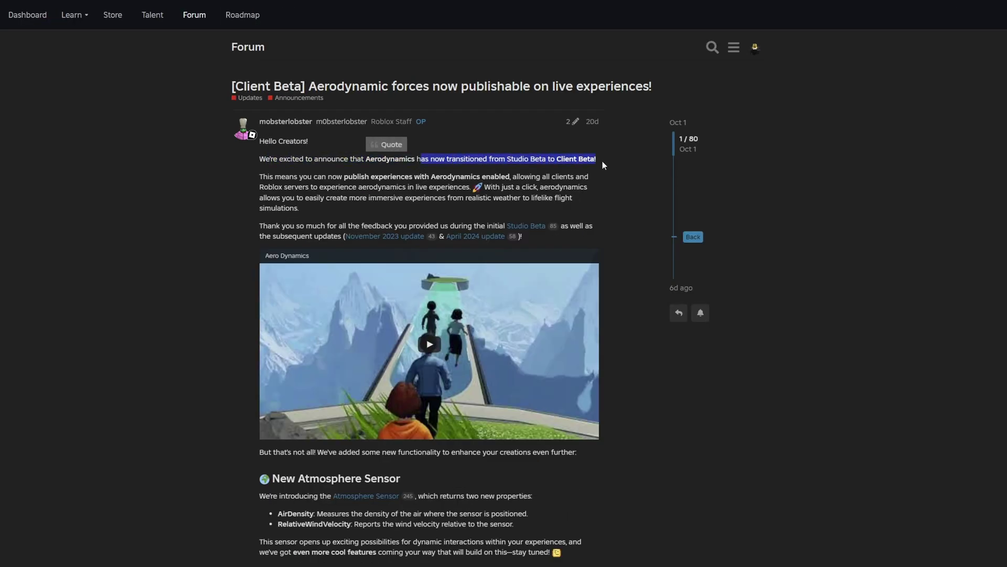
drag(267, 177, 508, 178)
drag(512, 177, 598, 178)
drag(274, 187, 397, 186)
drag(401, 187, 599, 185)
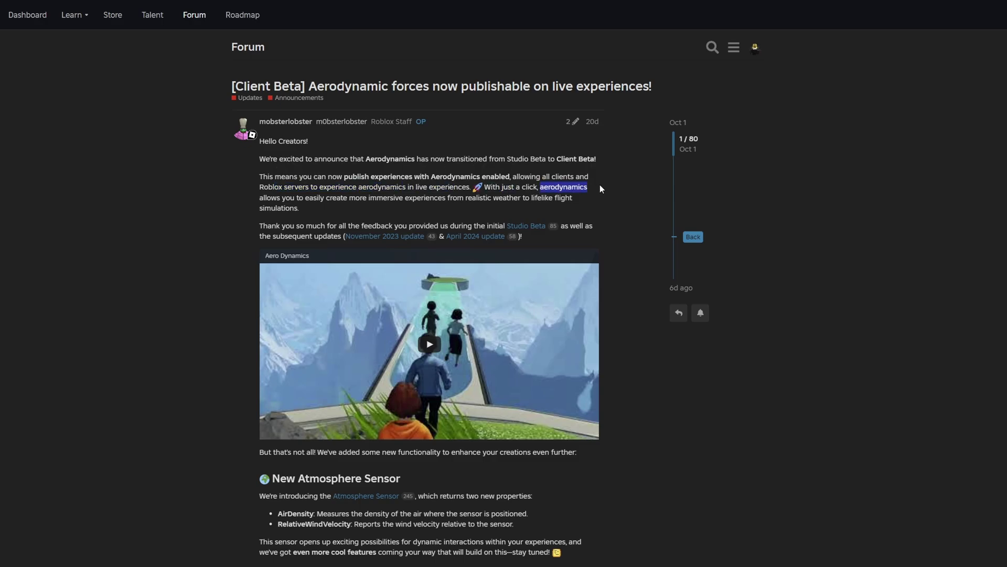
drag(277, 197, 384, 197)
drag(399, 198, 574, 199)
click(521, 200)
click(574, 199)
drag(260, 226, 504, 225)
click(477, 218)
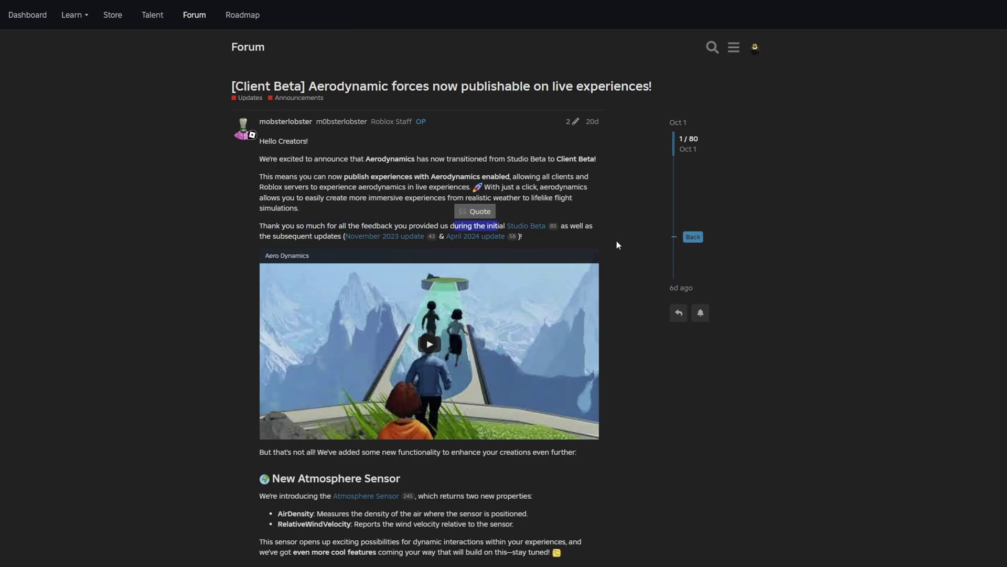
click(616, 241)
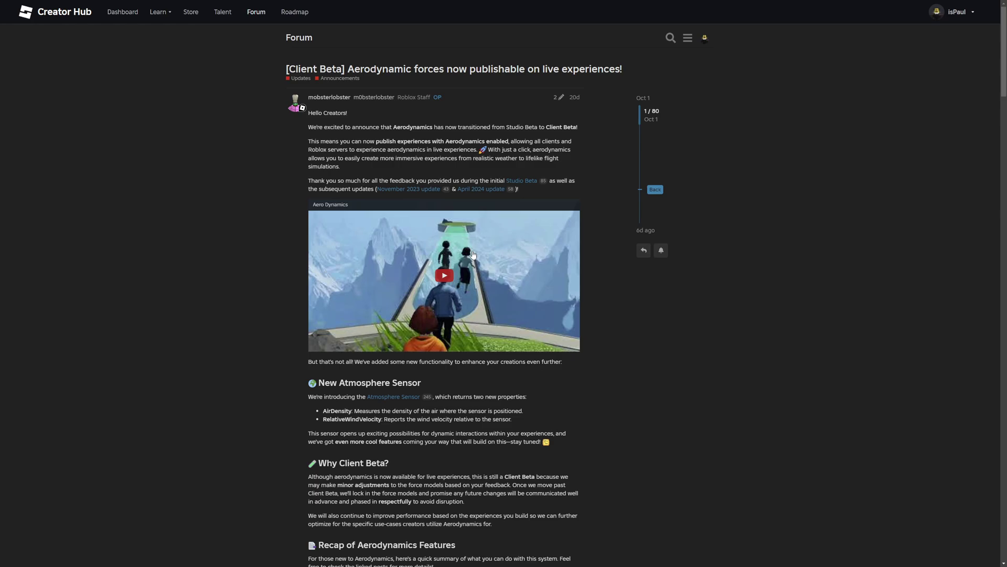
Play the embedded Aero Dynamics video, pausing and seeking through its plane, glider and wind scenes
click(472, 284)
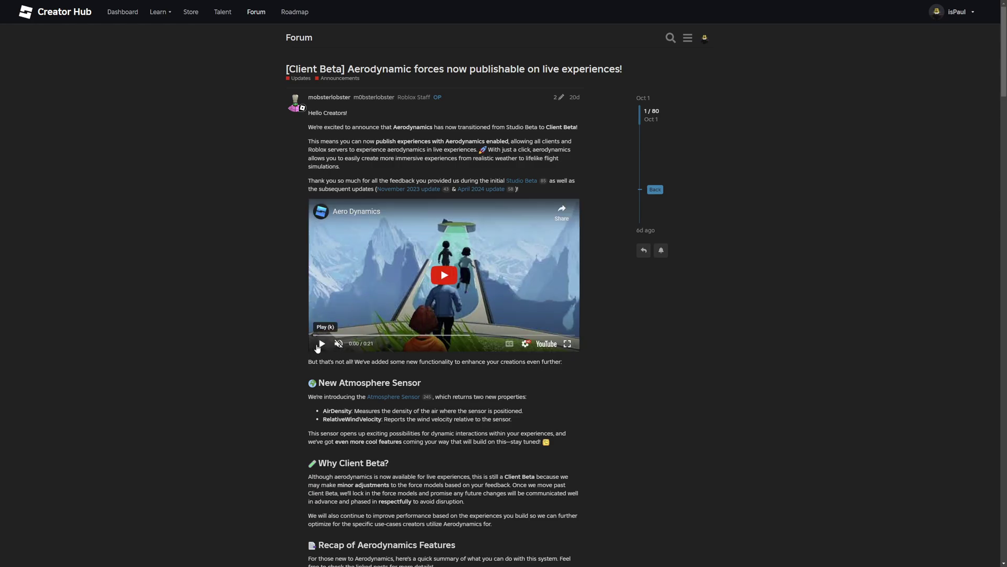
click(319, 344)
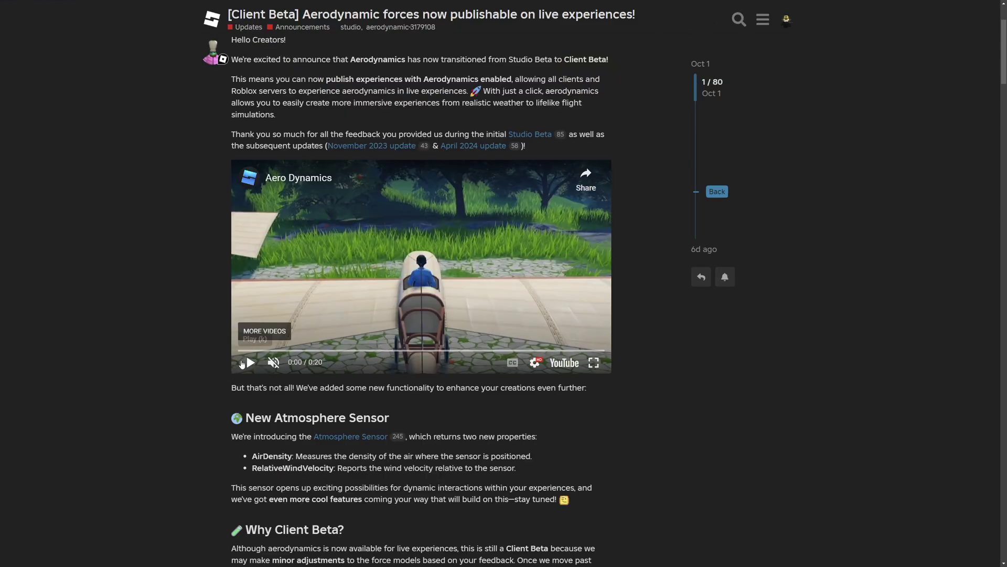
click(250, 362)
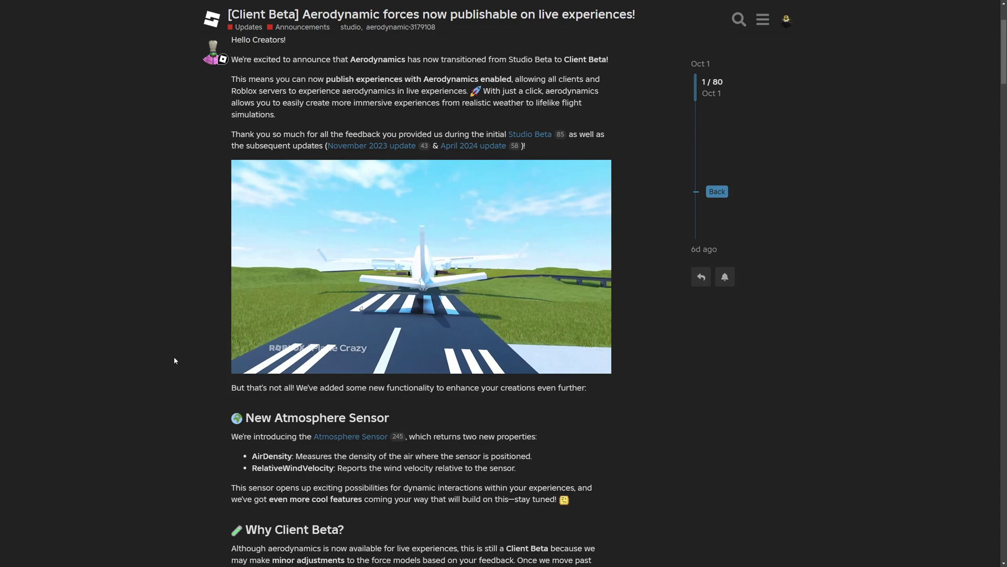
click(273, 351)
drag(273, 350, 256, 350)
click(395, 307)
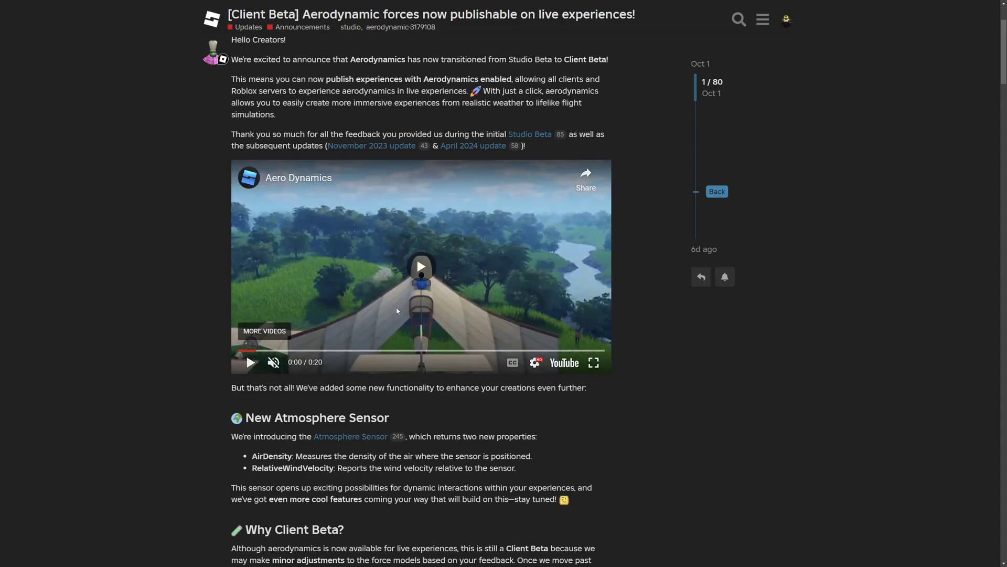
click(438, 306)
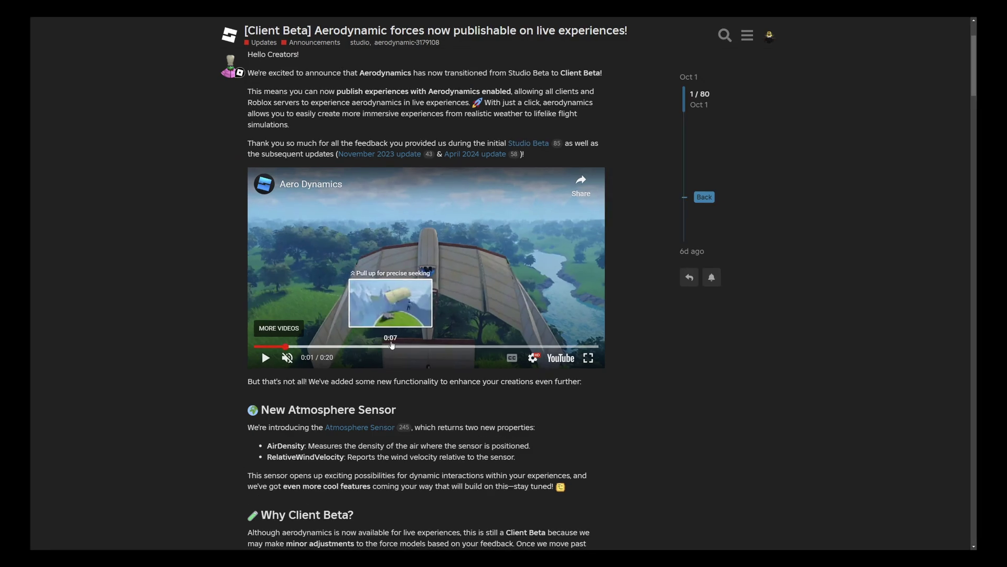
click(365, 351)
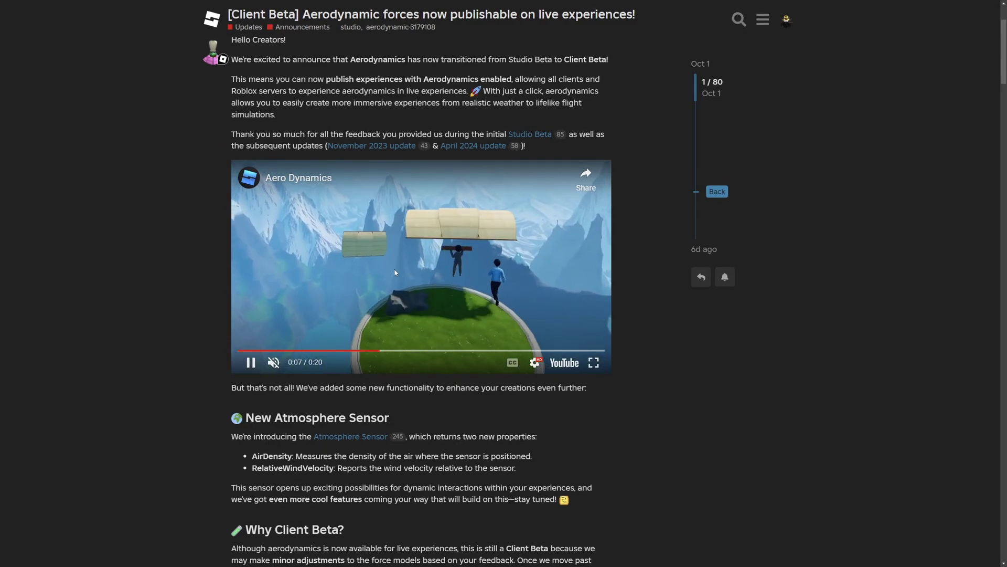
click(436, 260)
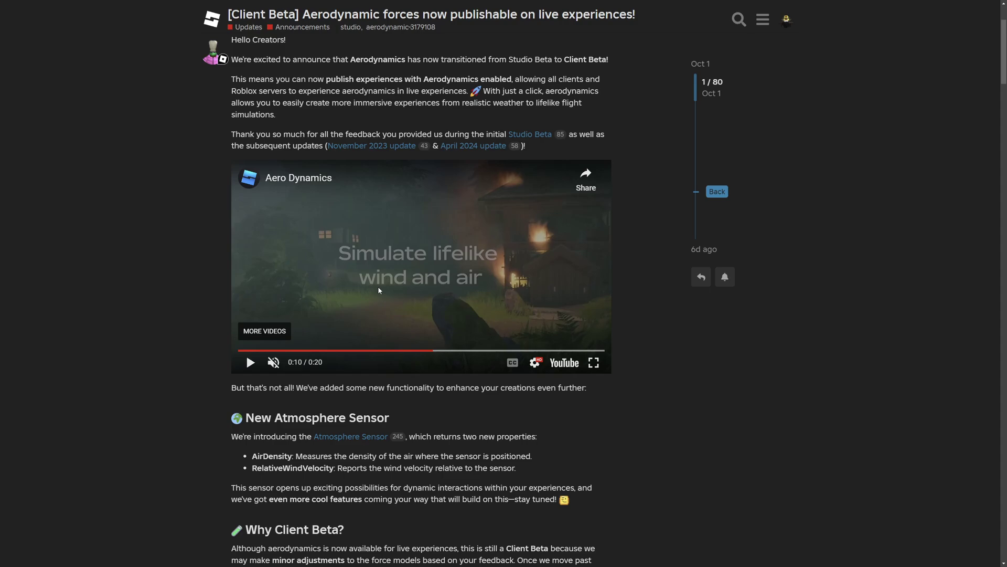
click(474, 285)
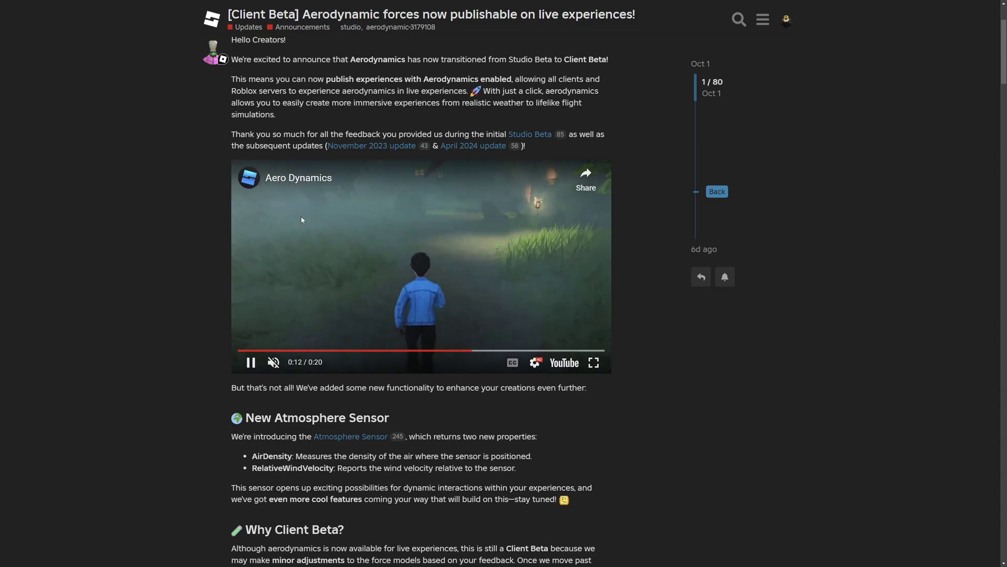
click(455, 350)
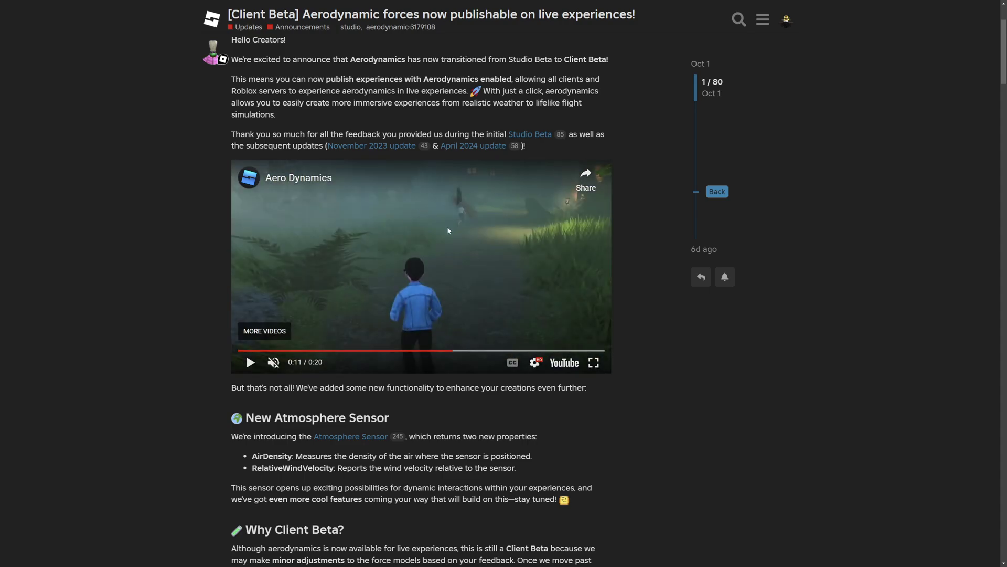
click(448, 228)
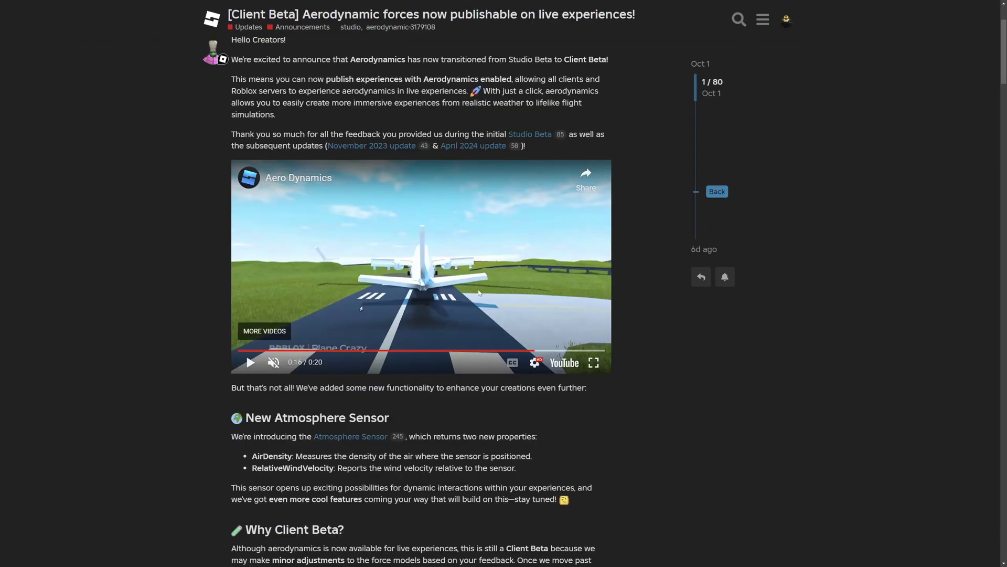
click(427, 287)
Read the New Atmosphere Sensor section, examining the AirDensity and RelativeWindVelocity property descriptions
scroll(580, 241, down, 4)
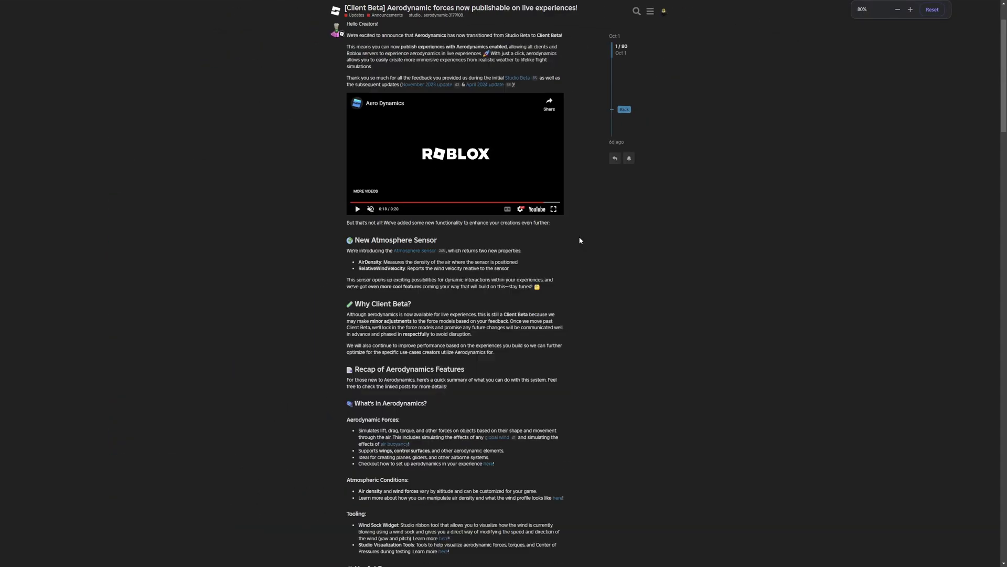
scroll(580, 241, up, 2)
scroll(365, 246, down, 1)
scroll(559, 304, down, 1)
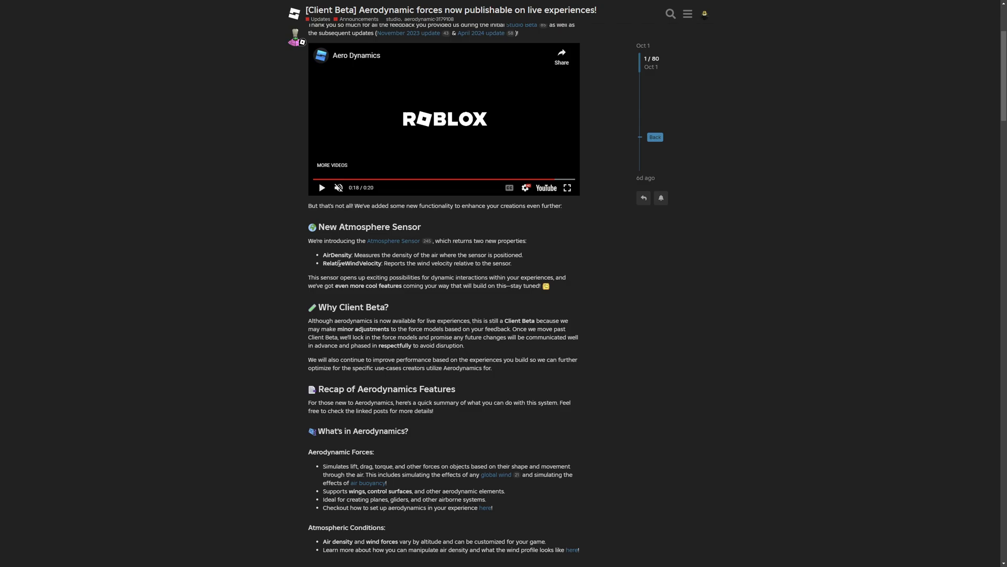
click(305, 206)
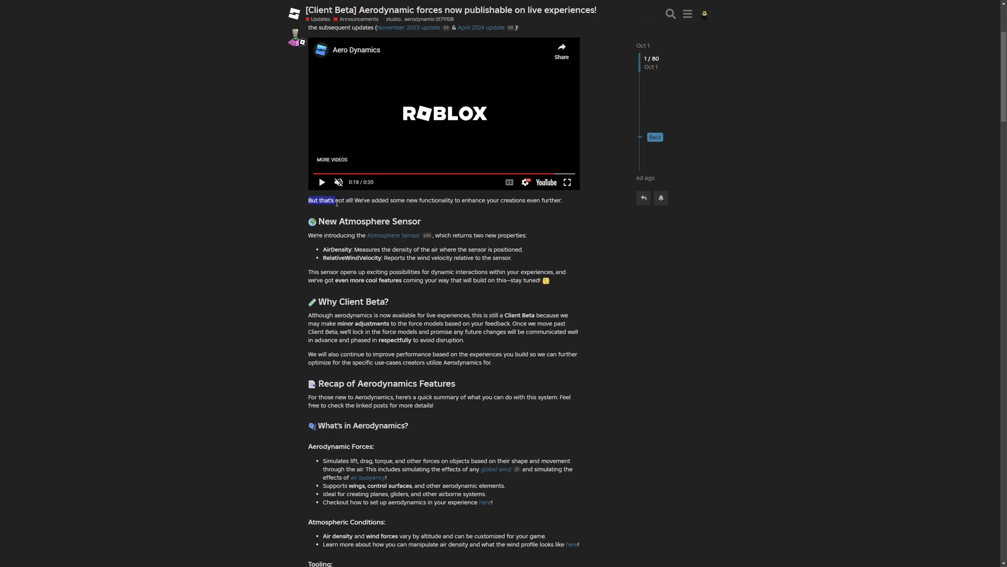
drag(355, 200, 552, 201)
scroll(560, 213, down, 1)
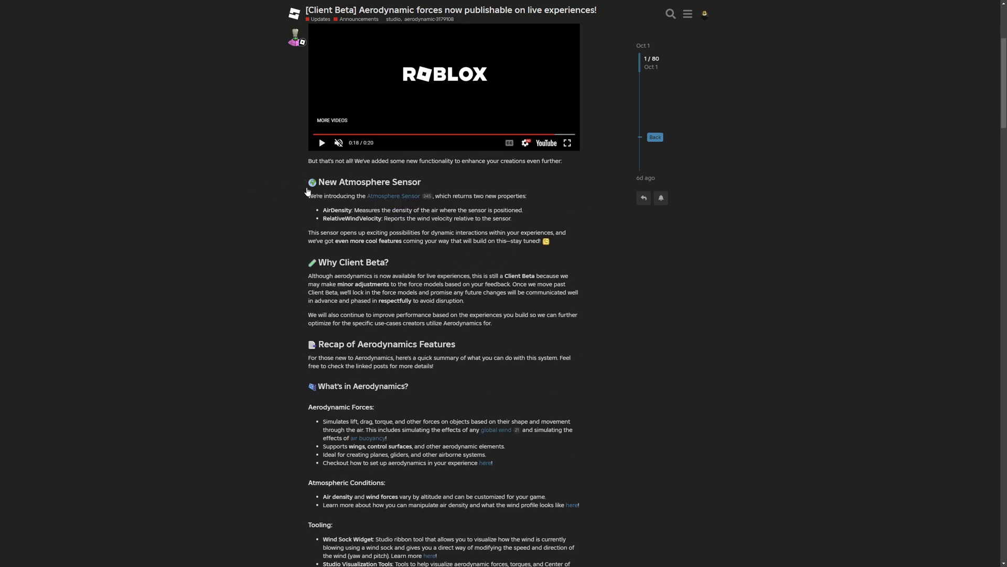
drag(445, 182, 315, 183)
click(471, 186)
click(339, 256)
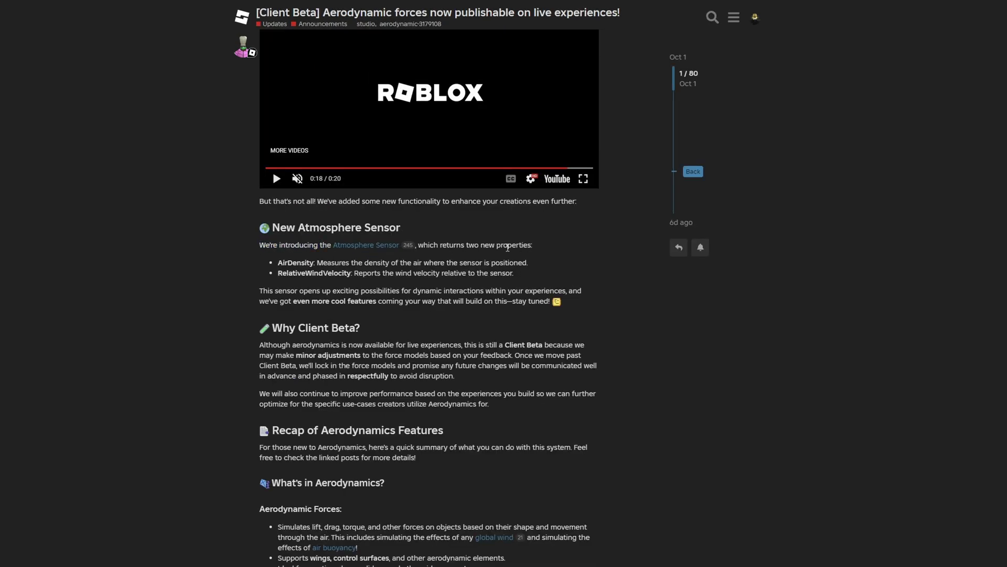
double_click(286, 262)
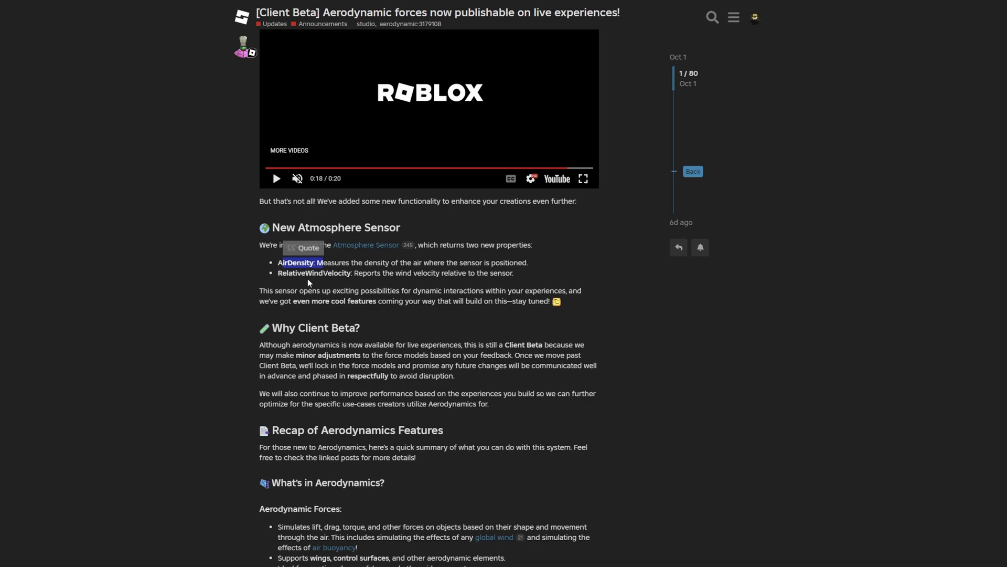
drag(278, 273, 340, 274)
Open the AtmosphereSensor class reference and read its description
click(364, 281)
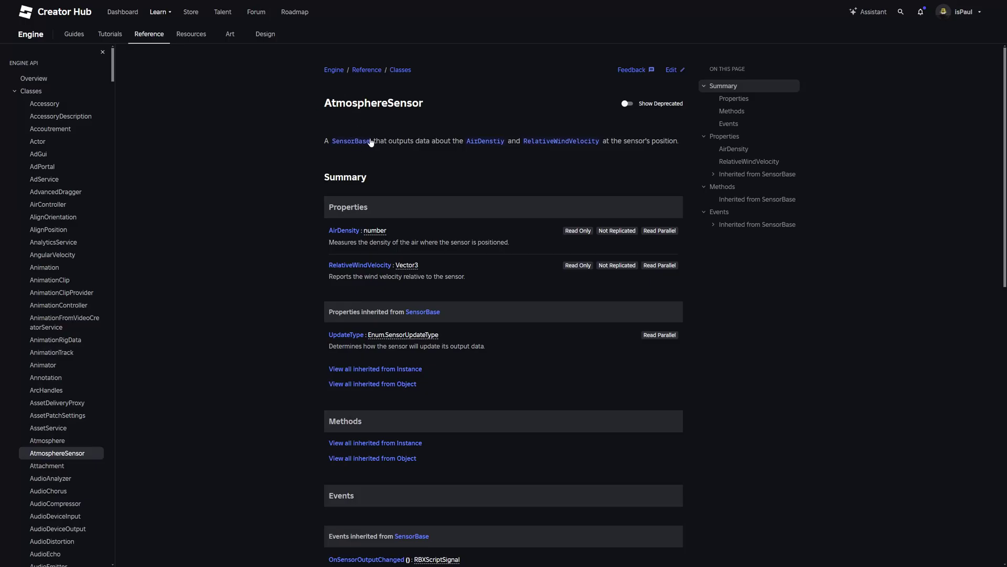
drag(324, 141, 445, 142)
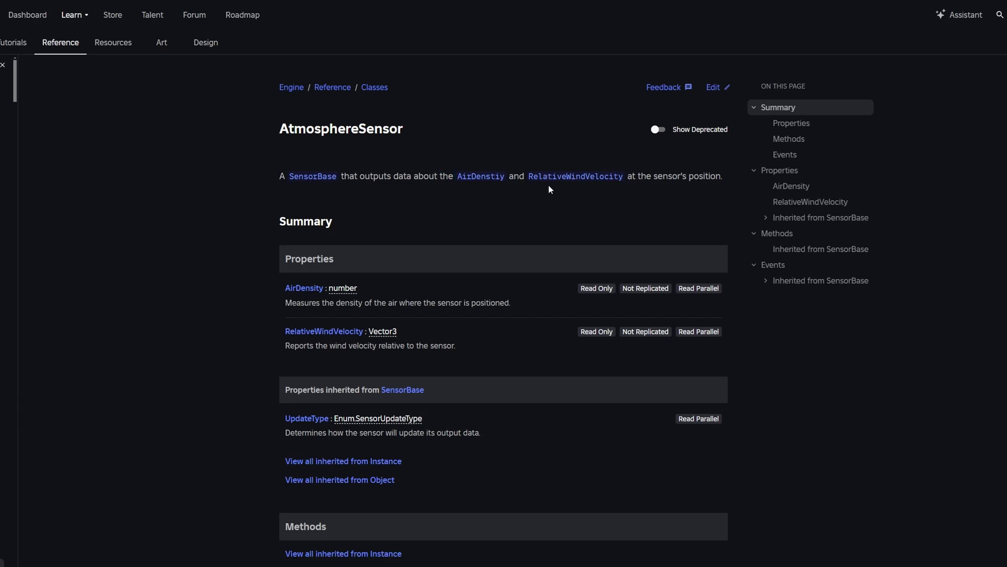
drag(627, 176, 720, 177)
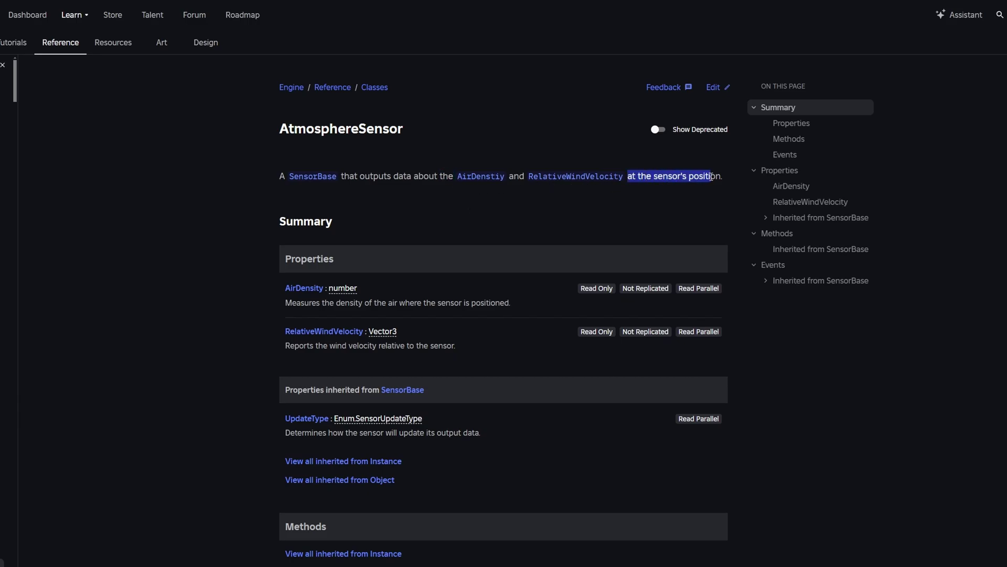
click(711, 177)
Open the SensorBase class reference and read how it works when parented to a BasePart and where its output data goes
drag(324, 149, 500, 150)
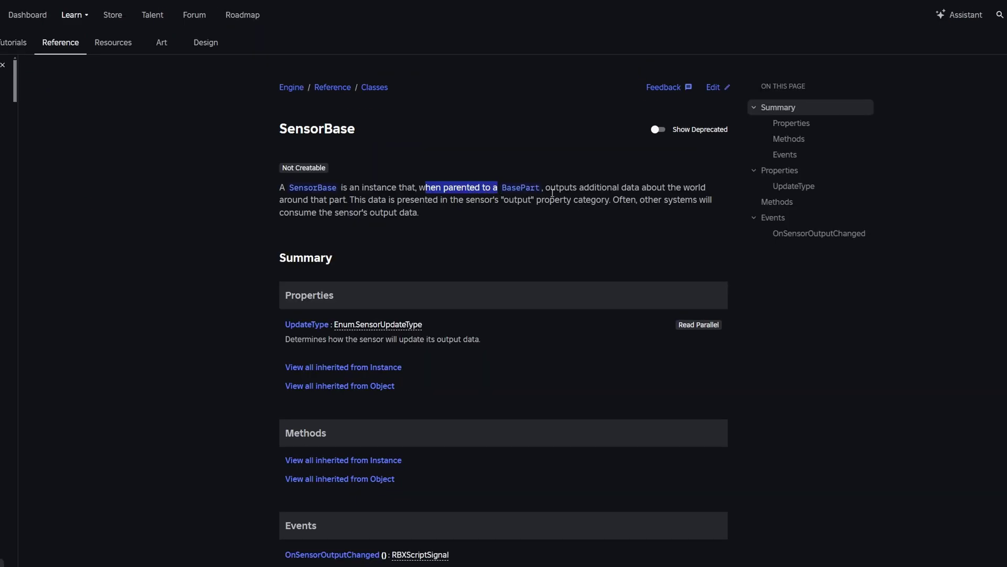
drag(596, 188, 698, 186)
click(726, 187)
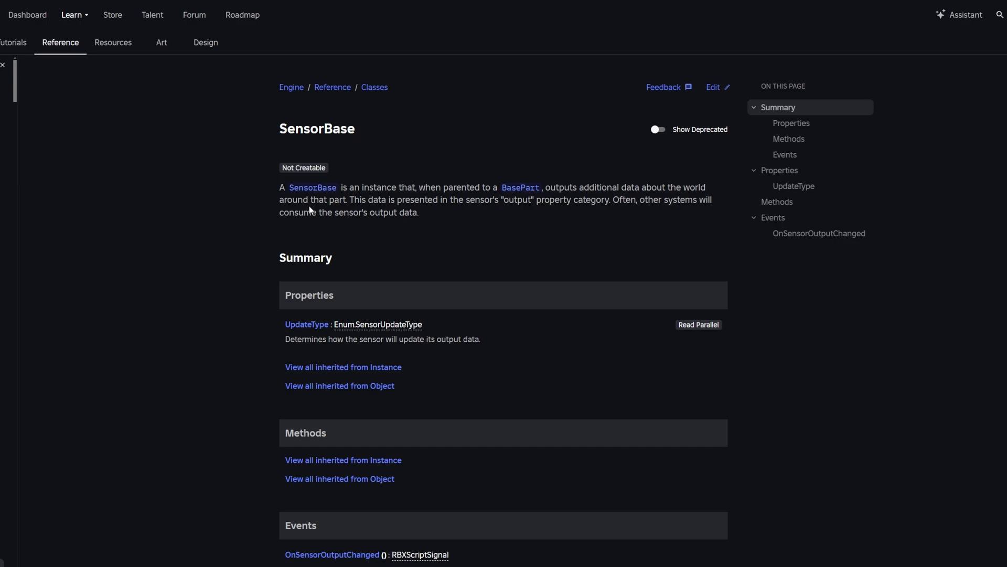
drag(368, 200, 610, 203)
click(479, 225)
drag(673, 200, 685, 199)
drag(299, 213, 377, 199)
click(376, 225)
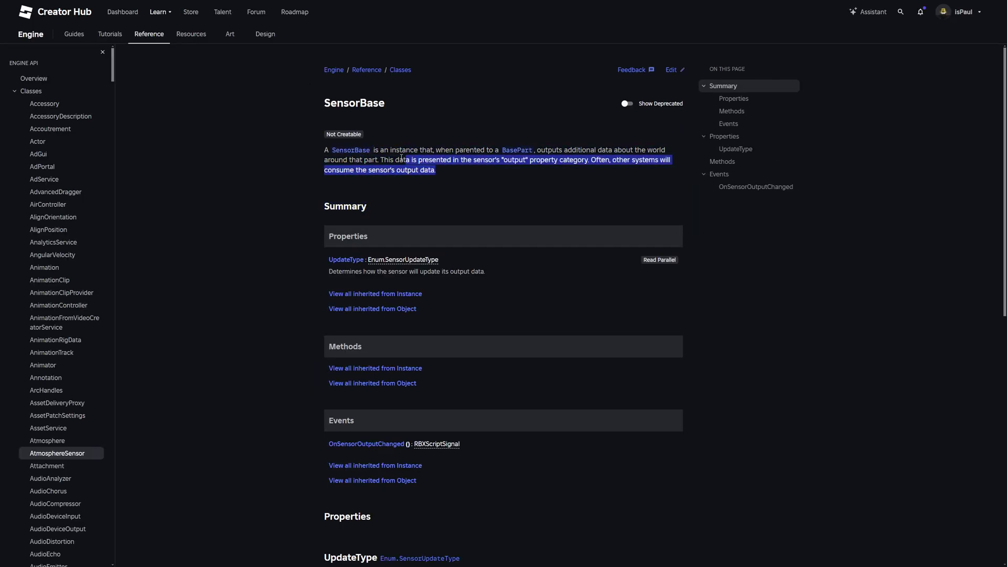
click(465, 188)
mouse_move(454, 197)
mouse_down()
mouse_move(412, 149)
mouse_move(376, 150)
mouse_move(454, 194)
mouse_up()
click(397, 167)
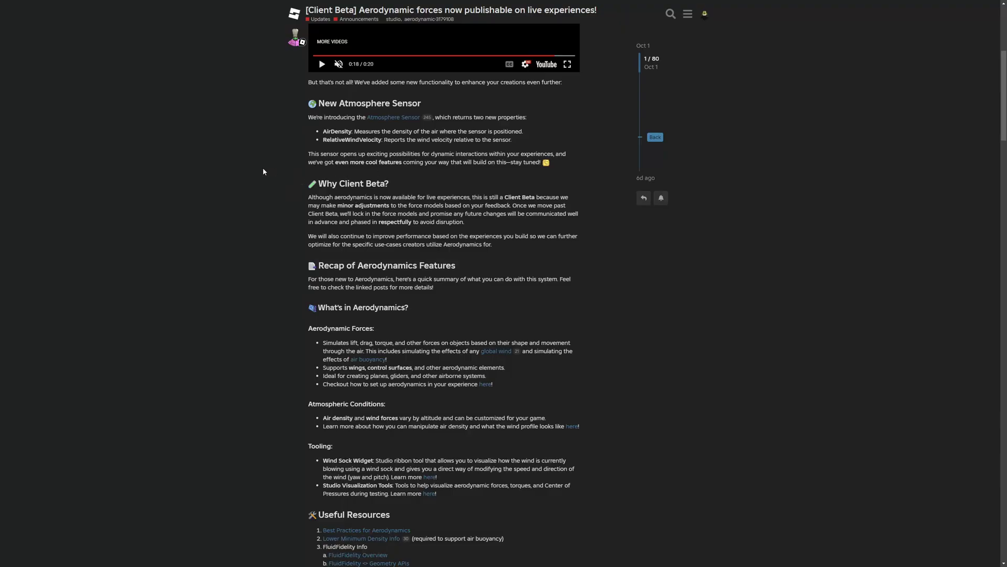
Return to the forum announcement and read the closing paragraph of the New Atmosphere Sensor section
drag(259, 192, 583, 196)
click(288, 219)
drag(249, 210, 511, 203)
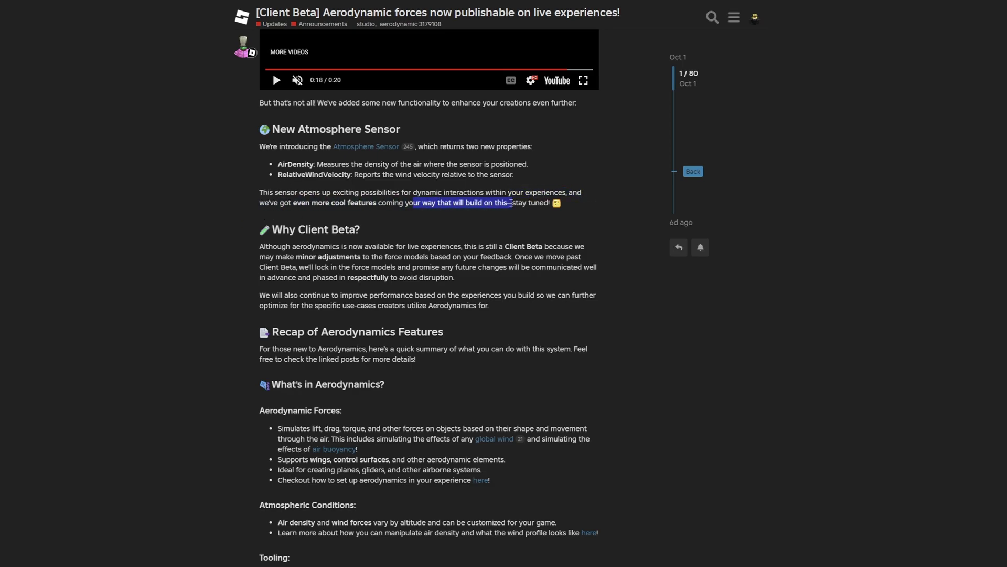
click(504, 220)
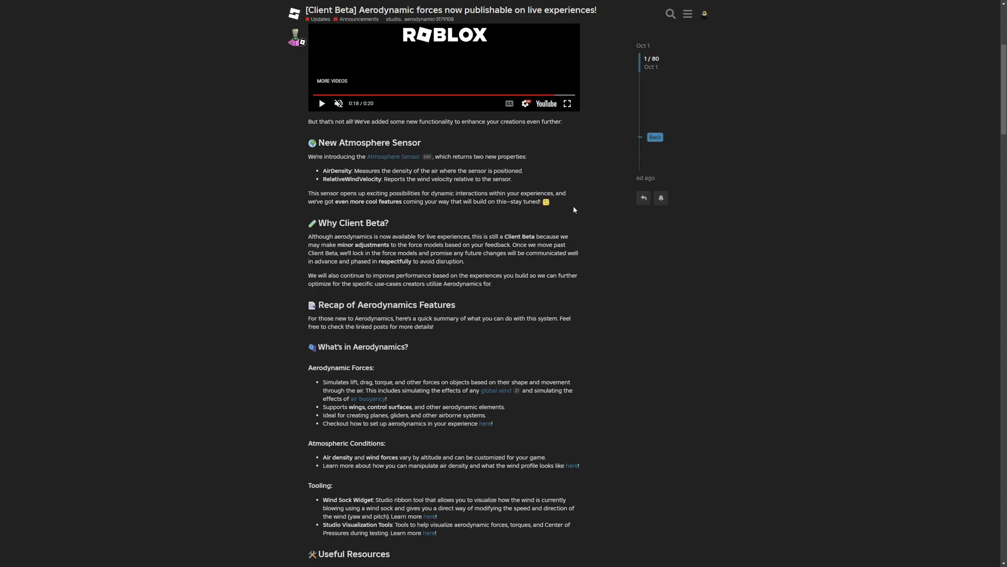
drag(591, 213, 369, 174)
click(479, 223)
Read the opening of the Why Client Beta? section on minor adjustments to the force models based on feedback
scroll(484, 217, down, 2)
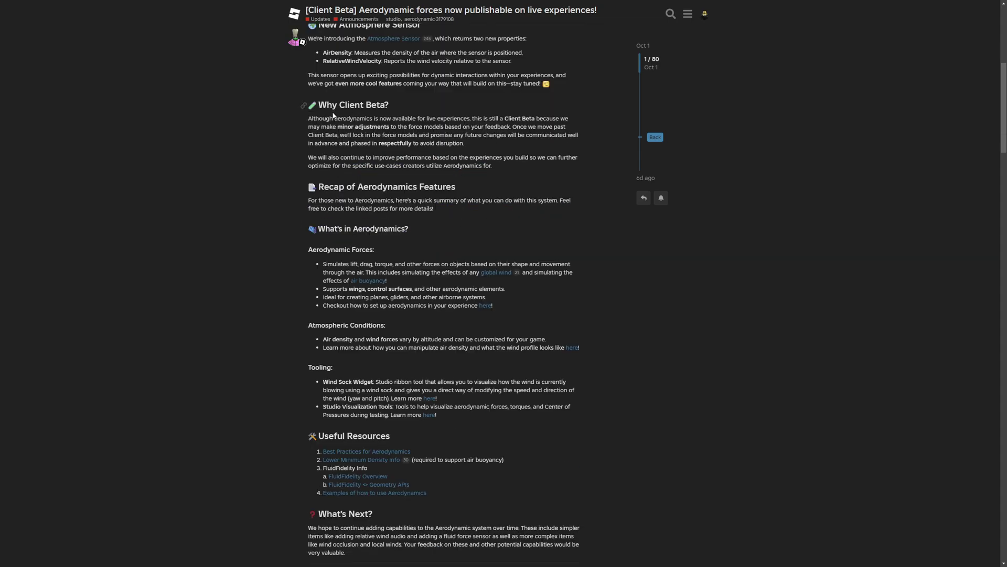
drag(333, 115, 388, 107)
click(405, 113)
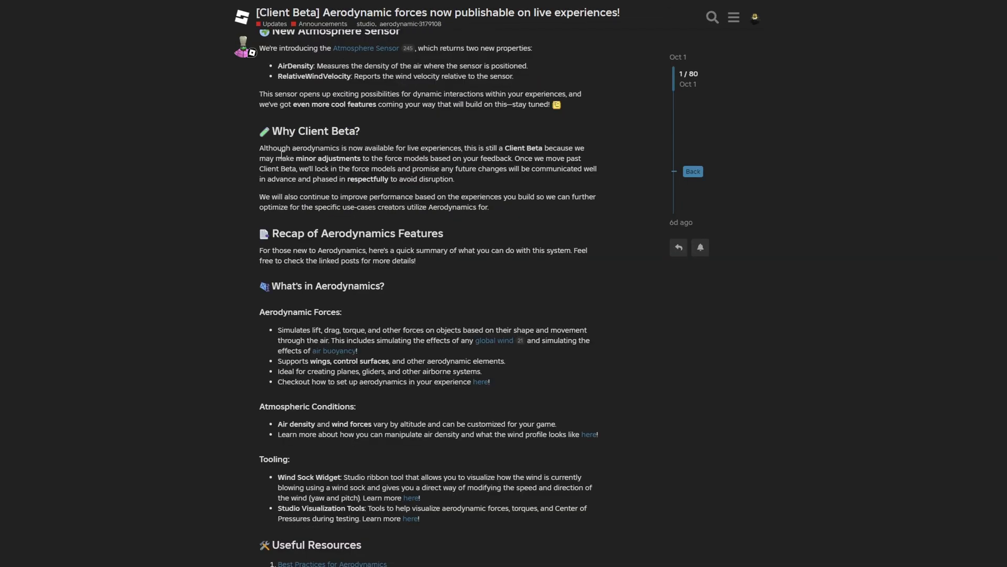
drag(389, 148, 352, 148)
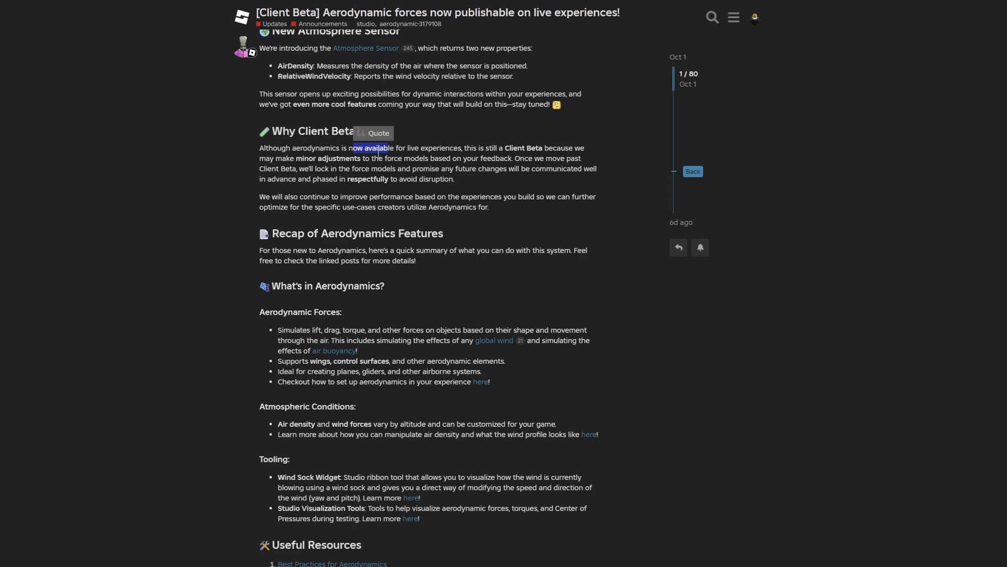
drag(506, 148, 544, 148)
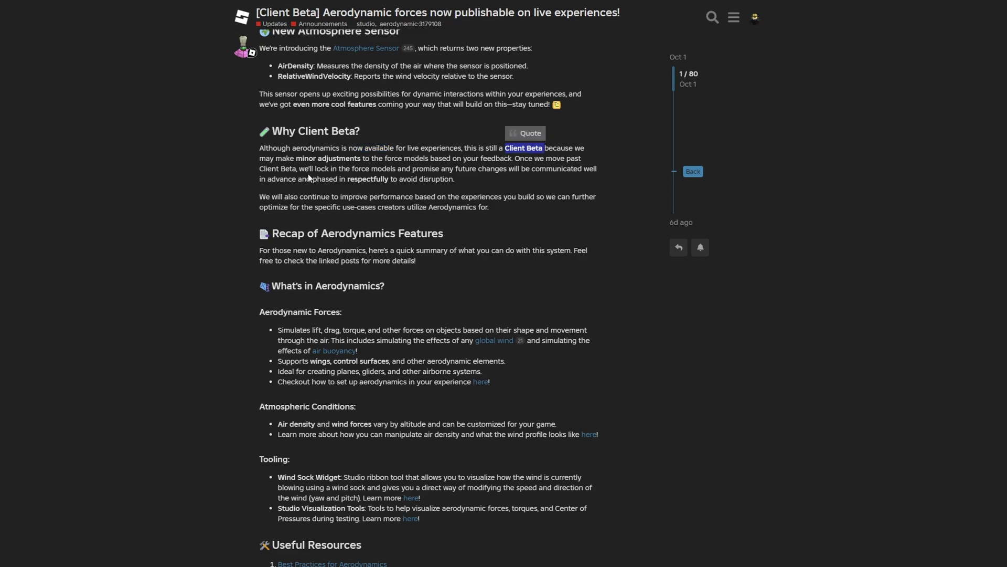
drag(303, 158, 266, 158)
click(270, 158)
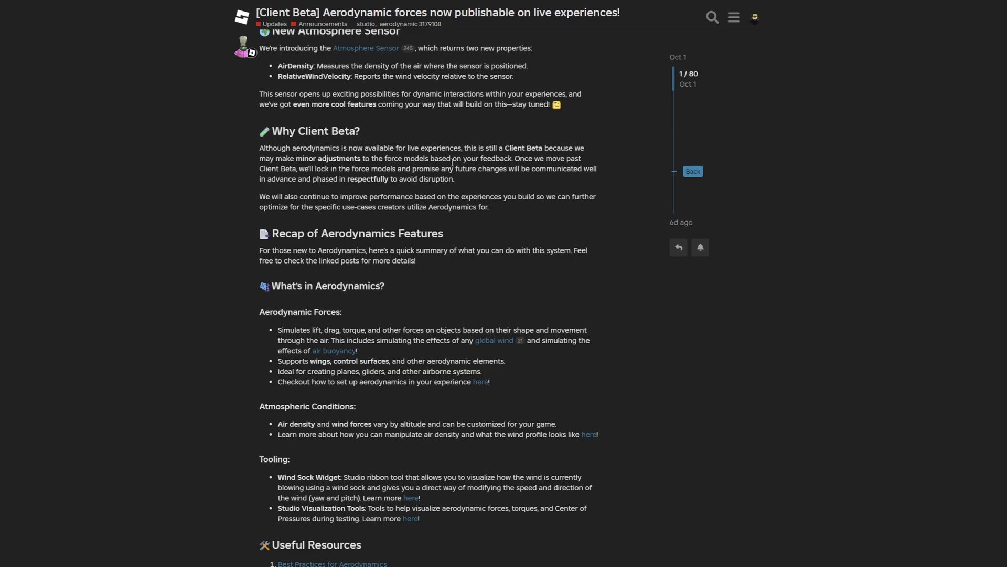
drag(434, 159, 590, 162)
click(525, 187)
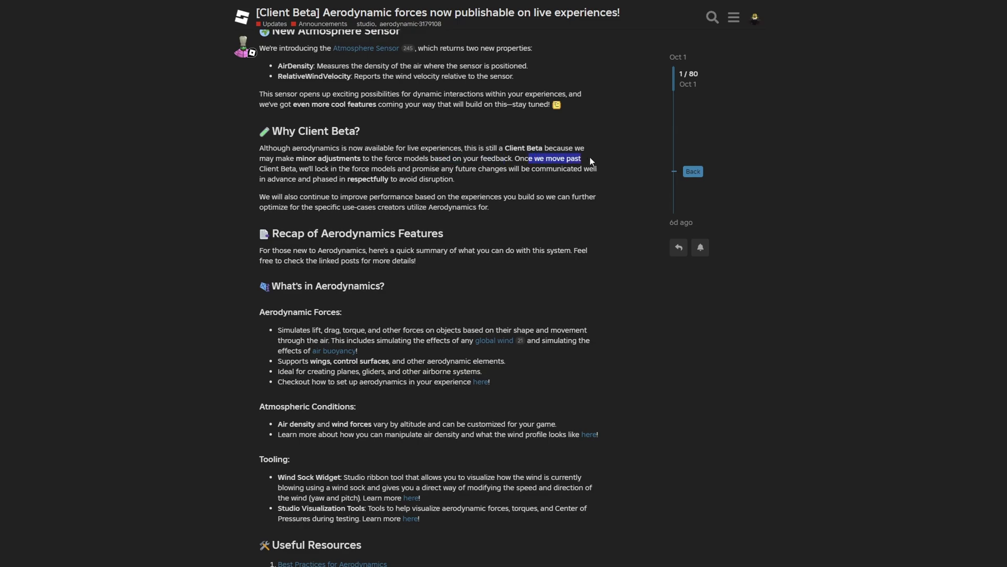
Read the Why Client Beta? passage on locking in the force models and how future changes are communicated and phased in
drag(260, 169, 403, 169)
click(359, 189)
click(449, 185)
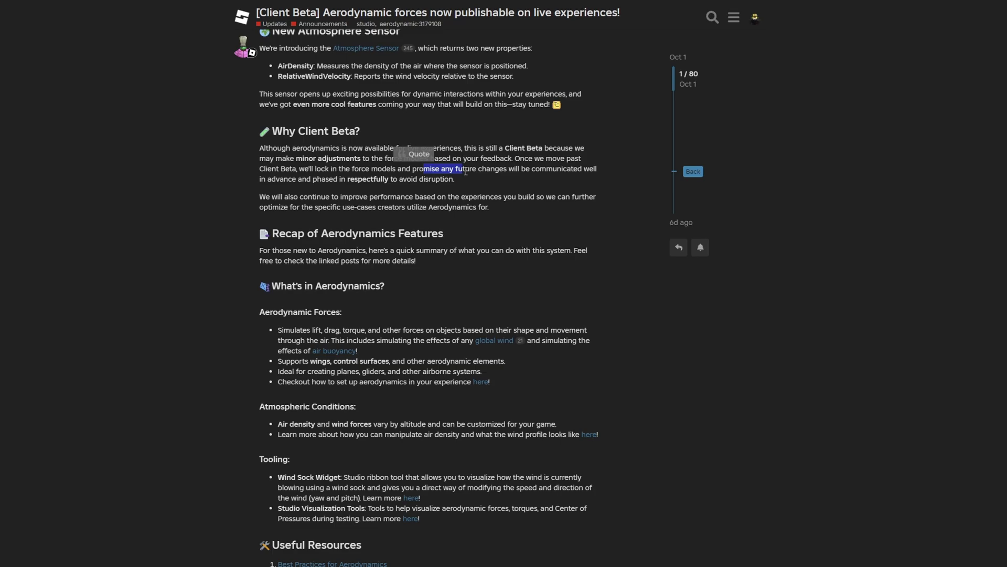
drag(516, 181, 586, 169)
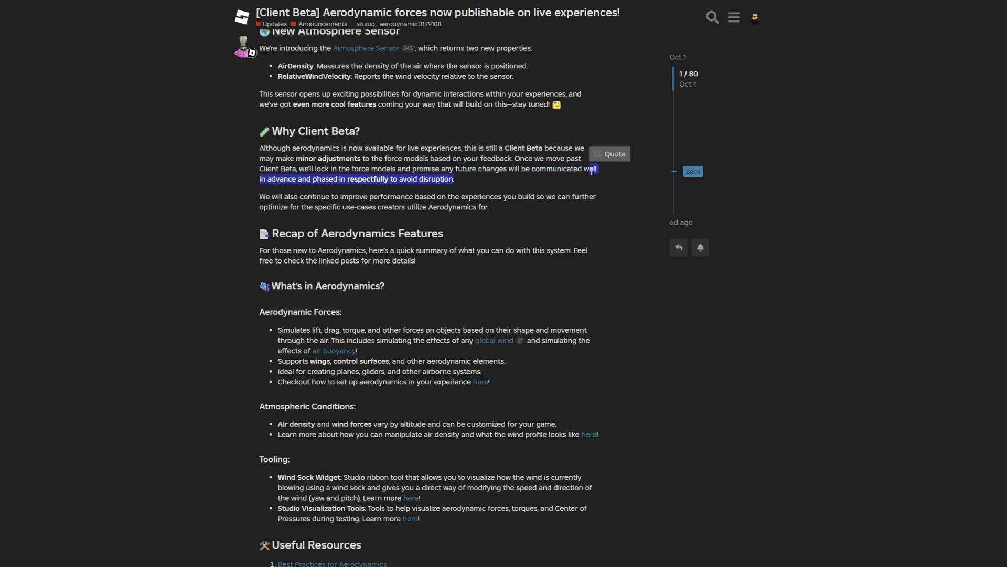
click(586, 190)
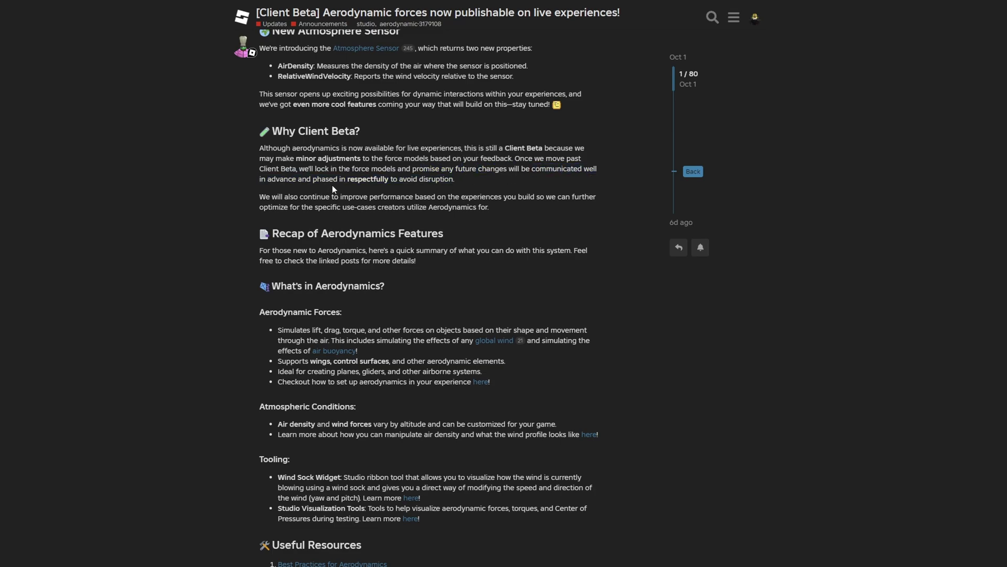
drag(314, 178, 466, 181)
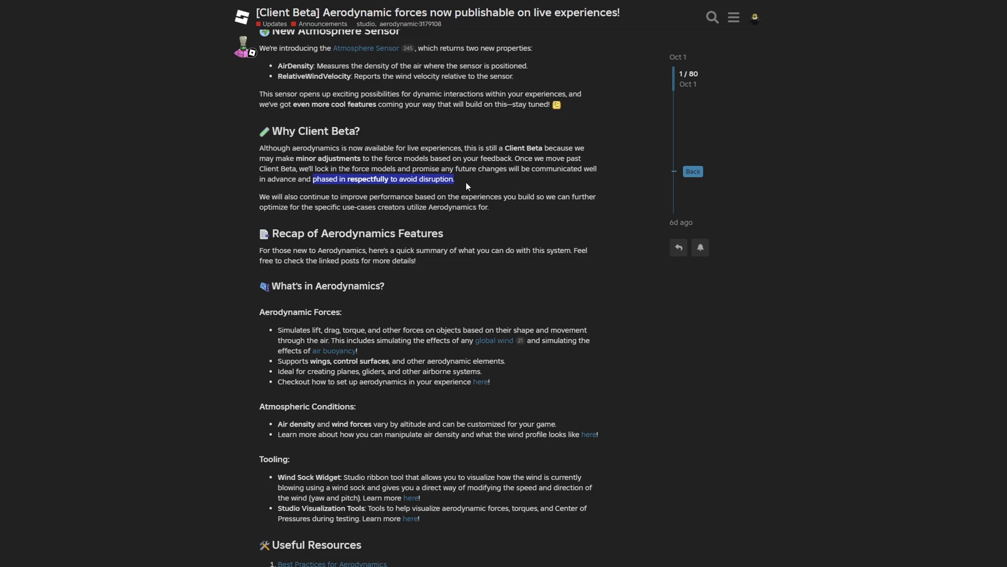
click(465, 182)
double_click(348, 179)
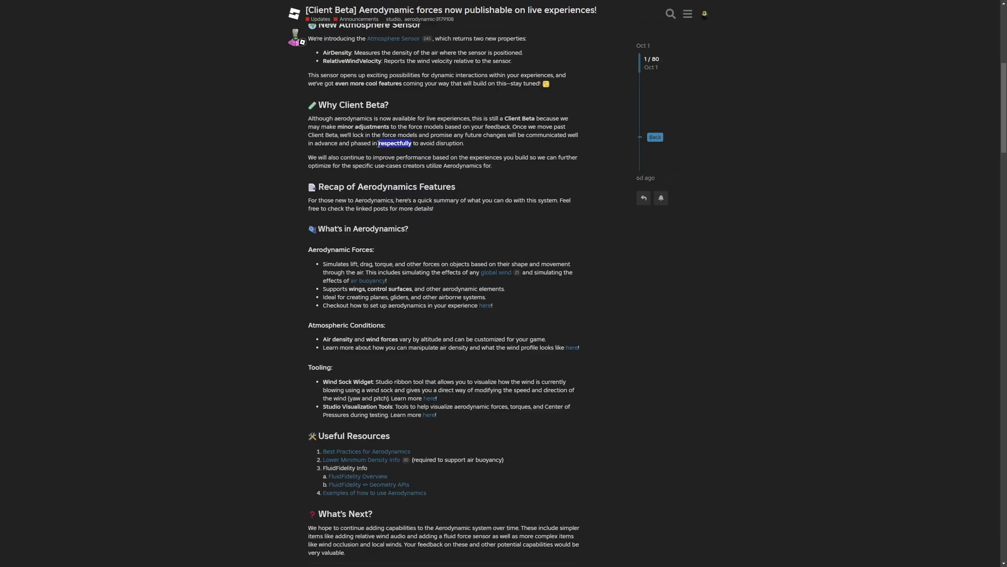
drag(384, 145, 412, 145)
click(388, 152)
click(419, 155)
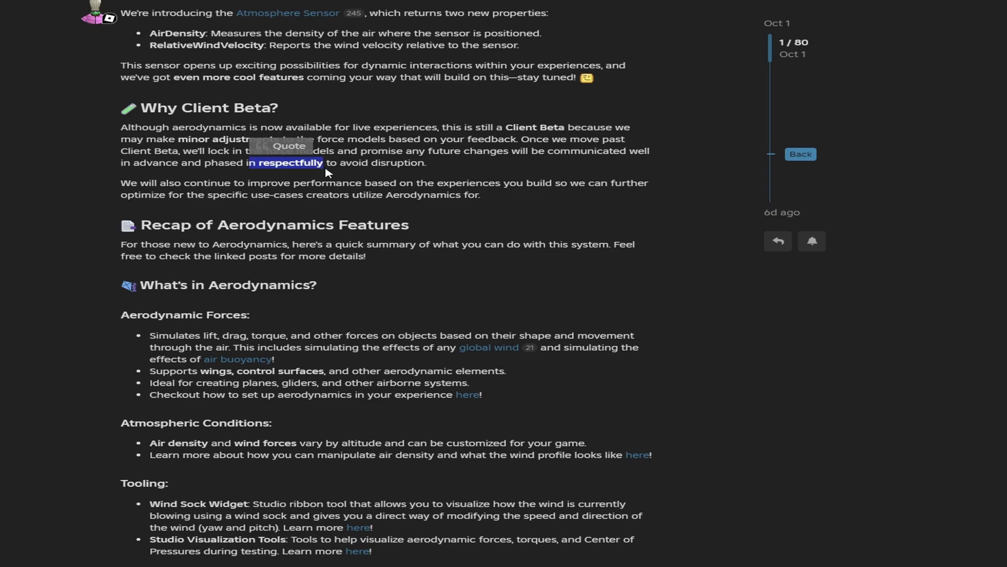
click(328, 172)
Read the paragraph on continued performance improvements and optimizing for creators' specific use cases
scroll(120, 204, down, 1)
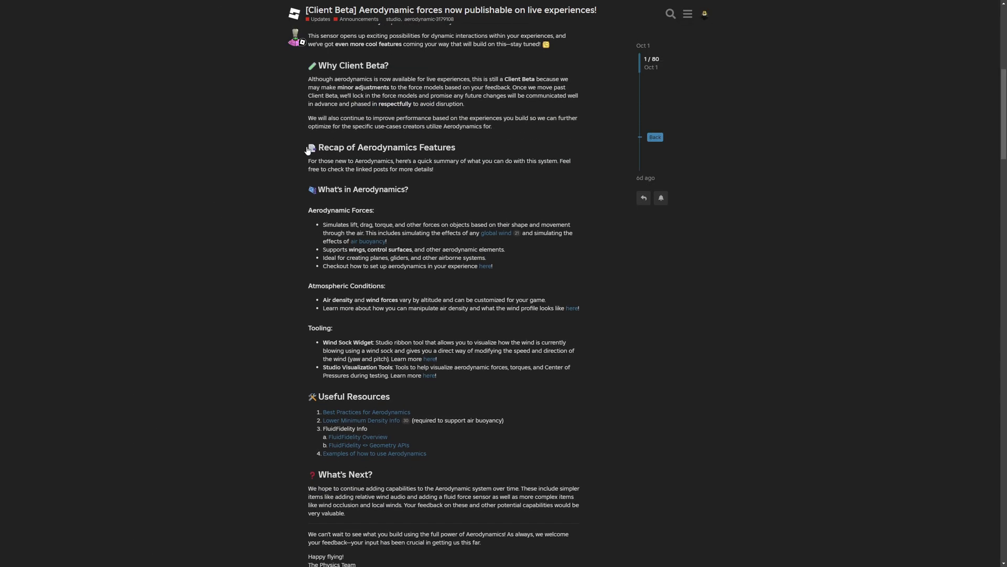
drag(308, 119, 475, 149)
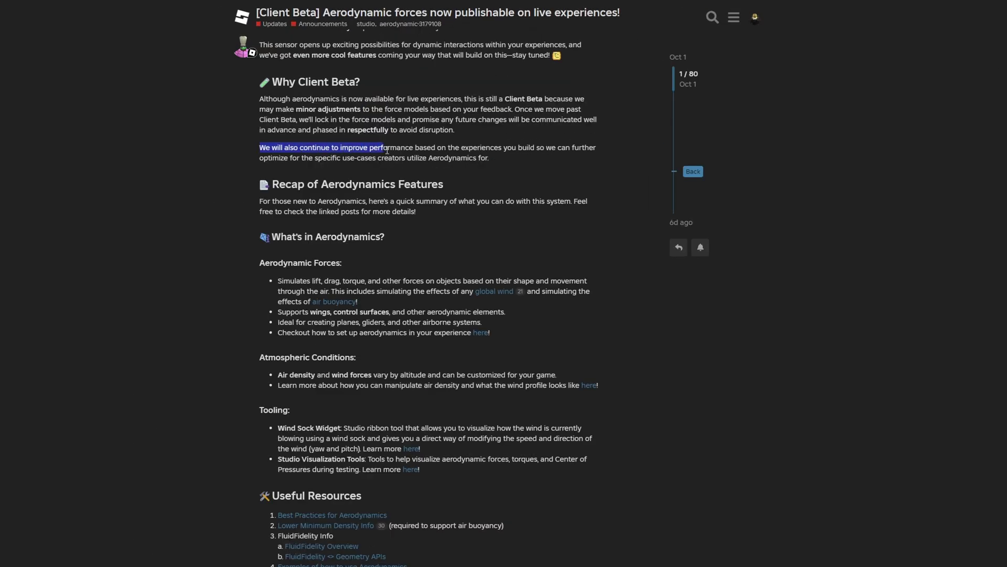
click(467, 157)
click(516, 158)
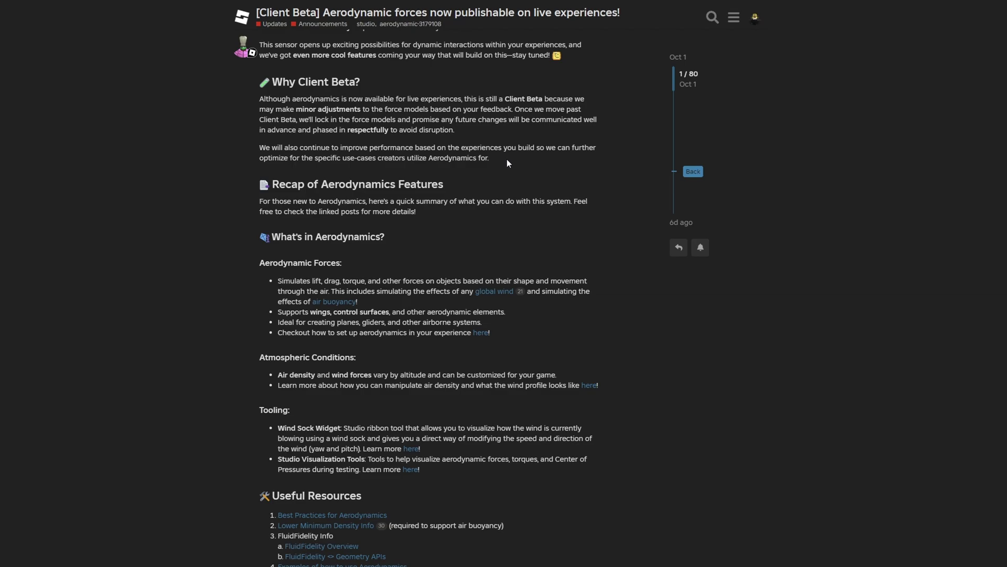
drag(551, 148, 419, 160)
click(372, 166)
click(403, 173)
click(436, 163)
click(508, 161)
Read the introduction of the Recap of Aerodynamics Features section, including its note on the linked posts
scroll(508, 162, down, 1)
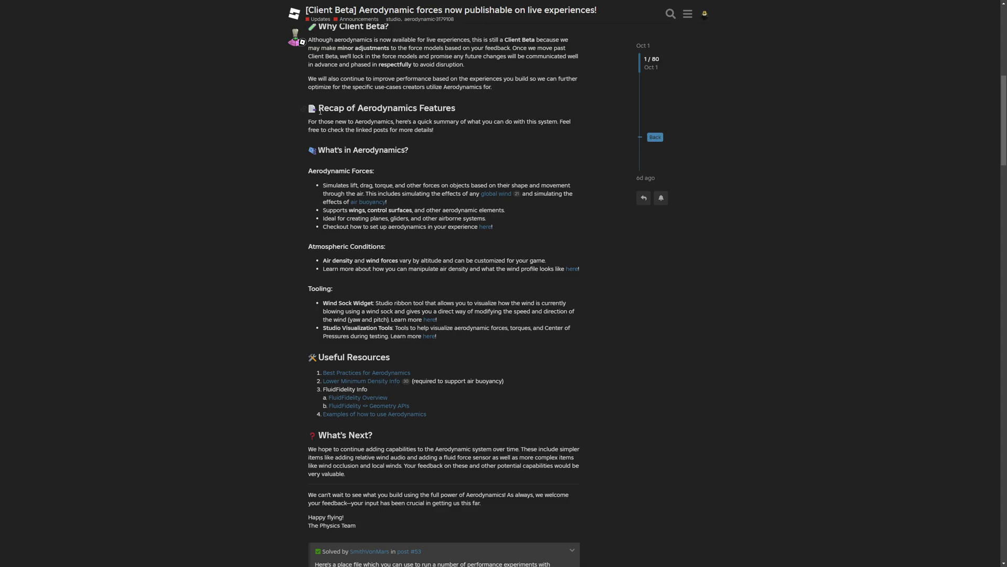
drag(279, 185, 435, 184)
click(464, 108)
drag(311, 121, 593, 156)
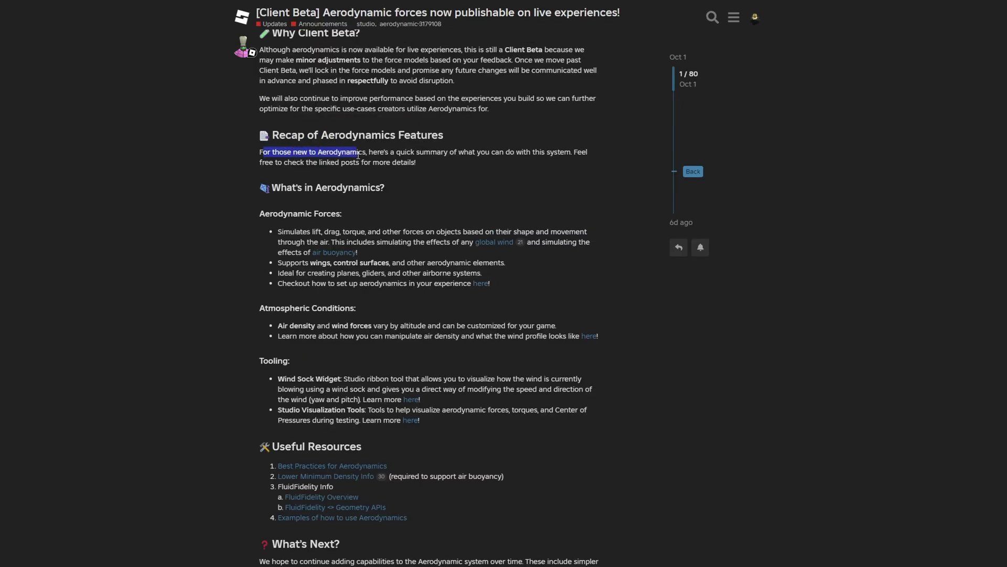
click(567, 166)
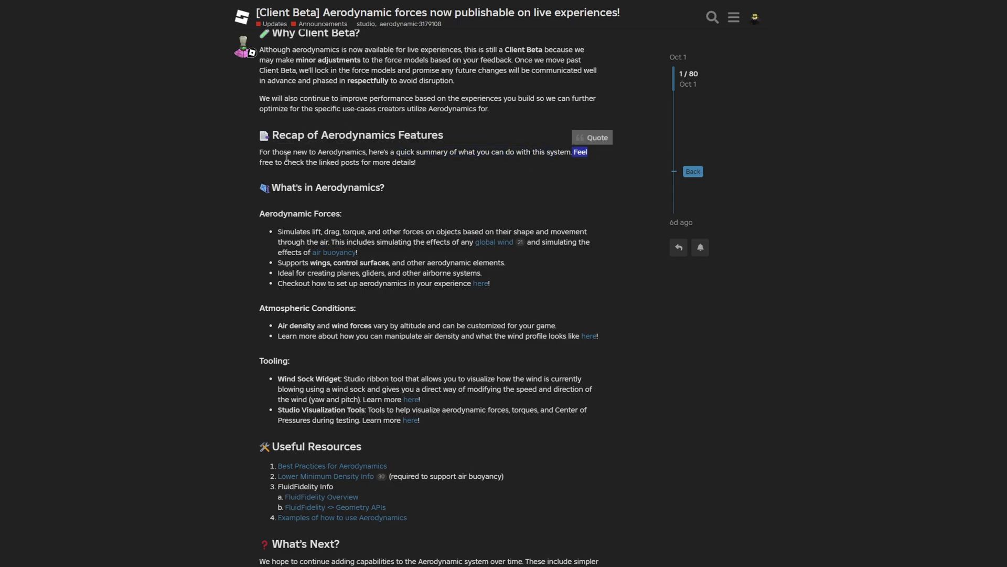
drag(268, 160, 340, 162)
click(352, 165)
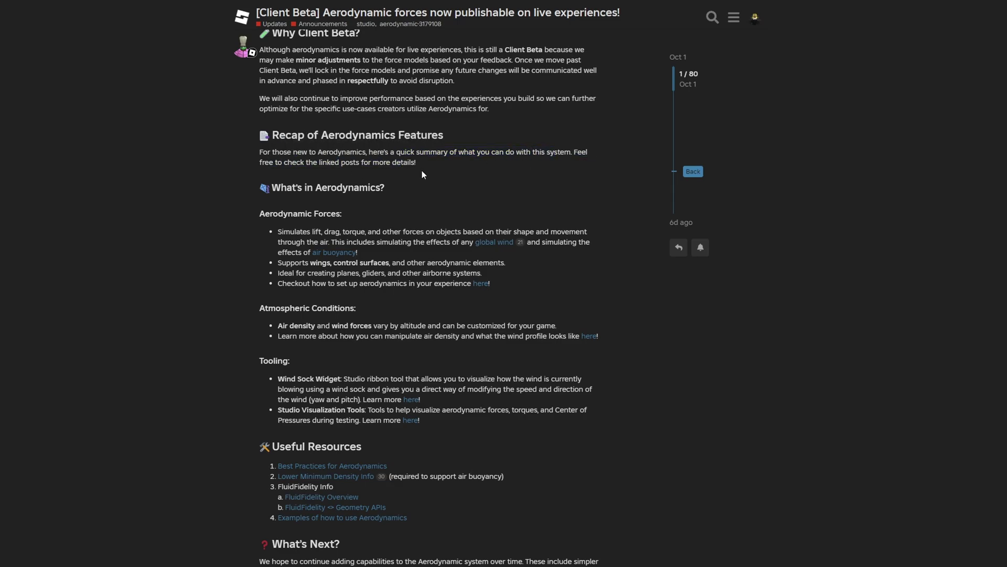
Go to What's in Aerodynamics? and read the start of the Aerodynamic Forces list on lift, drag and torque
scroll(474, 179, down, 1)
drag(284, 187, 349, 187)
click(407, 192)
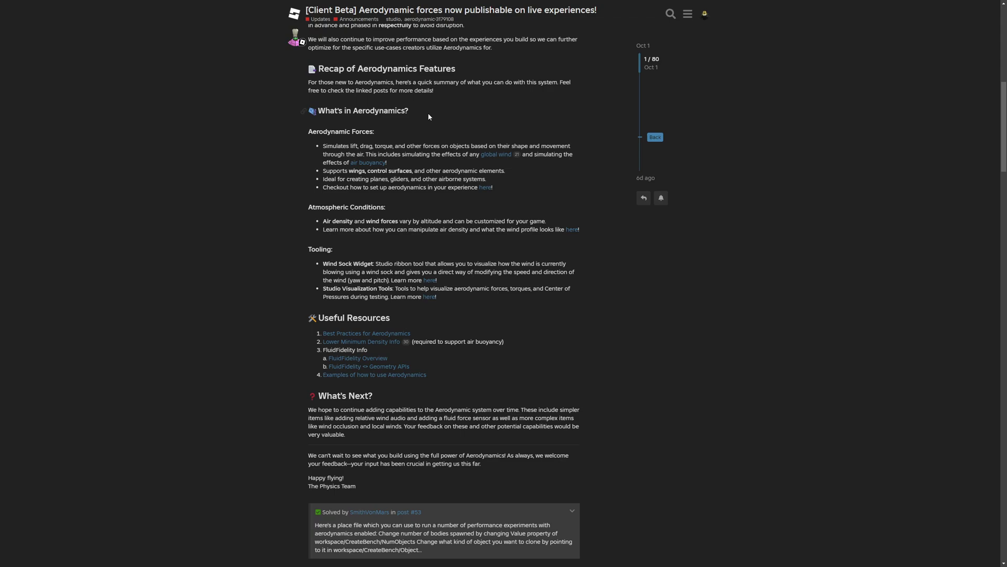
drag(374, 132, 315, 135)
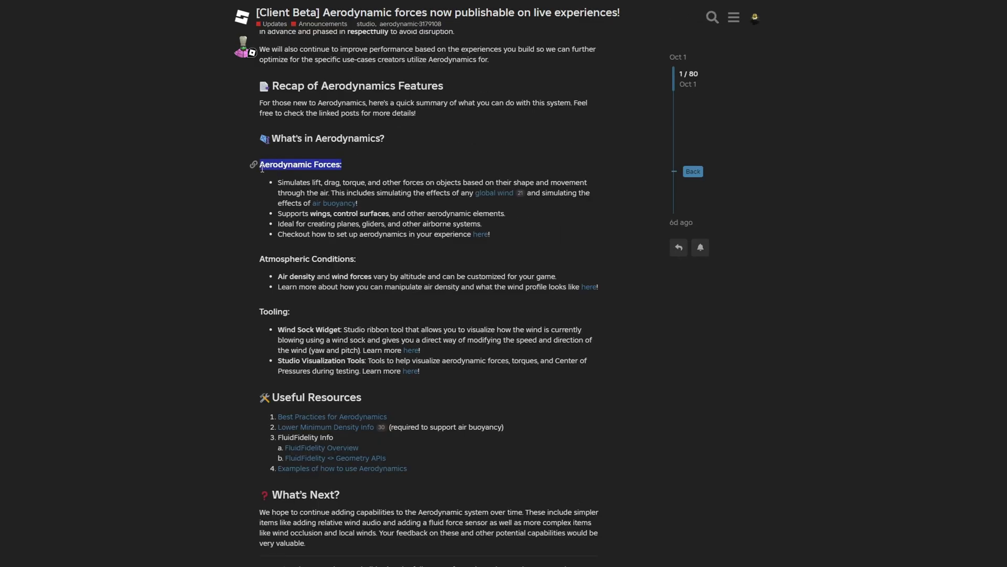
click(369, 168)
double_click(296, 185)
click(295, 186)
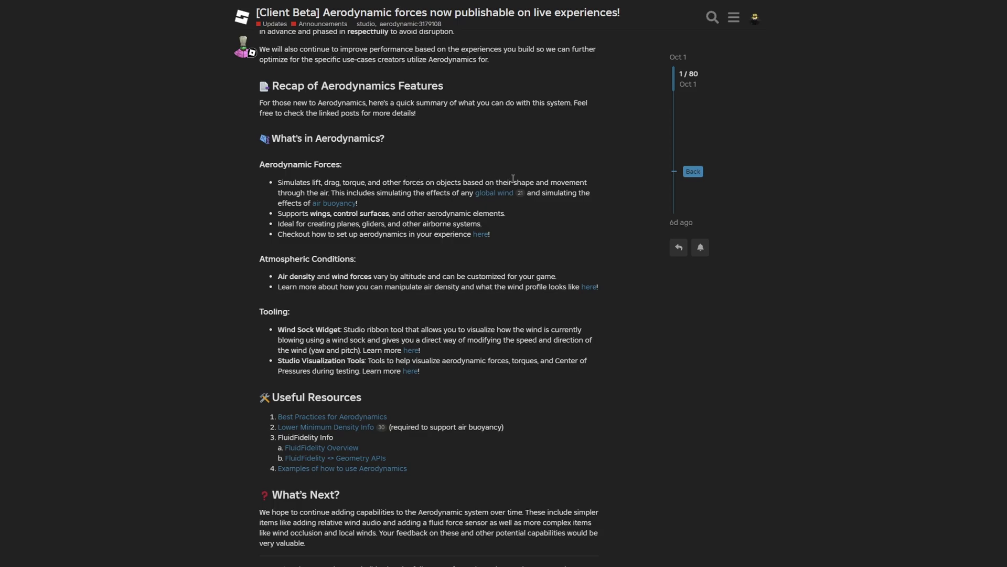
Read the rest of the first Aerodynamic Forces bullet, covering object shape and movement, global wind and air buoyancy
drag(326, 188, 591, 196)
click(337, 186)
click(586, 206)
drag(288, 202, 374, 206)
click(395, 201)
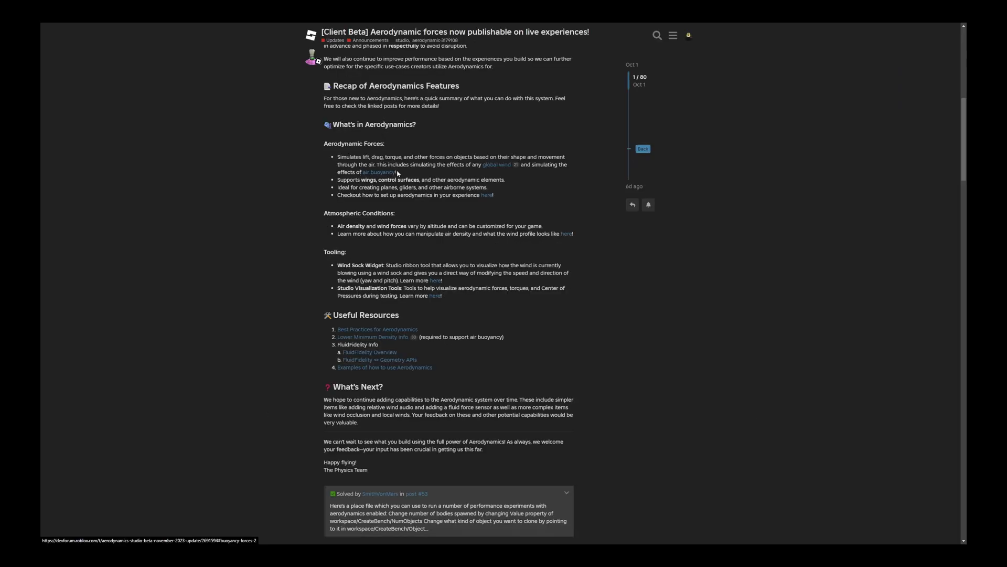
drag(397, 172, 330, 171)
click(384, 177)
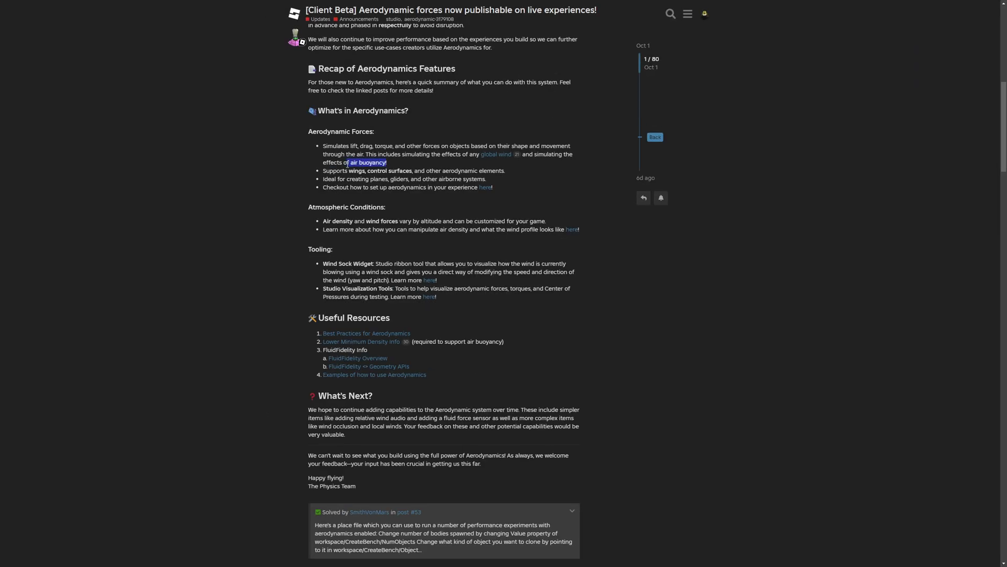
click(370, 186)
Read the Aerodynamic Forces bullets on wings and control surfaces and on creating planes, gliders and other airborne systems
click(355, 168)
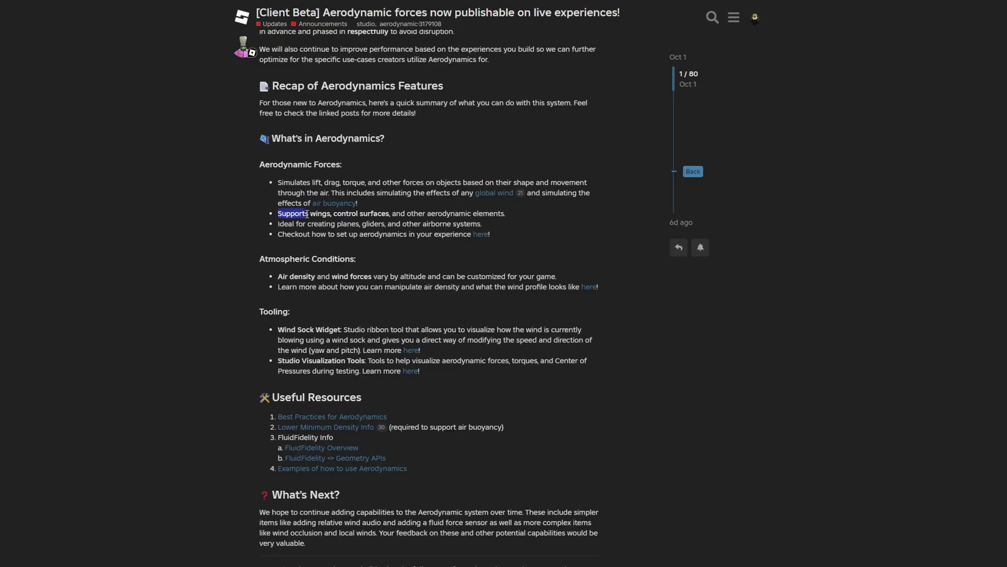
drag(347, 215, 506, 215)
click(501, 218)
drag(291, 215, 403, 211)
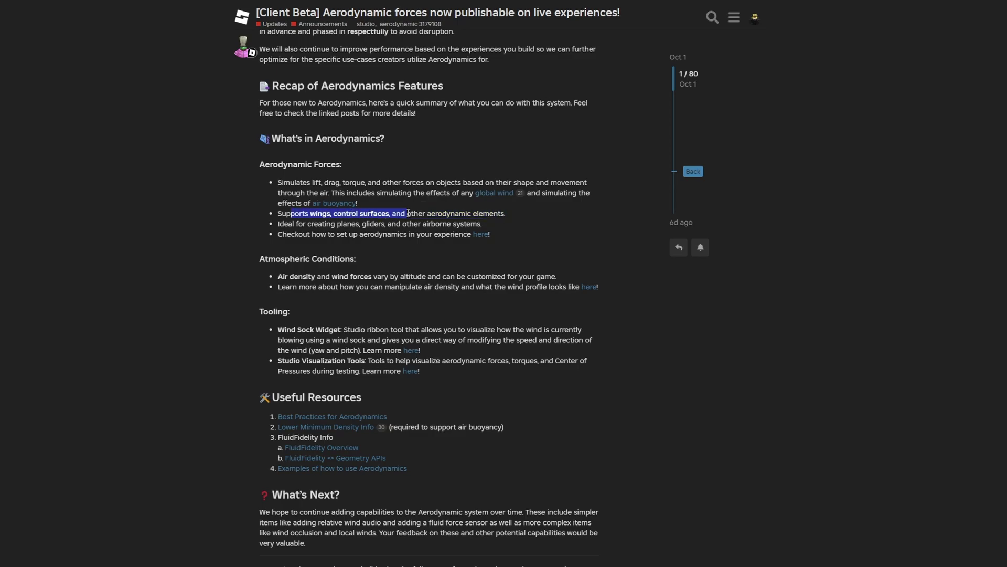
click(290, 227)
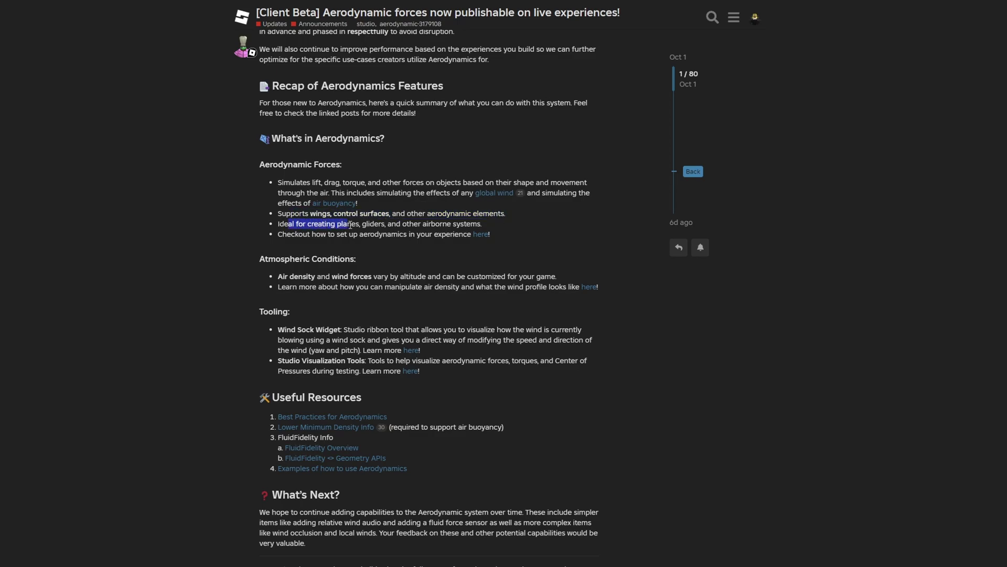
drag(350, 225, 415, 224)
click(505, 225)
Open the linked post on setting up aerodynamics in an experience and skim it from its API section through Known Issues
drag(280, 237, 418, 237)
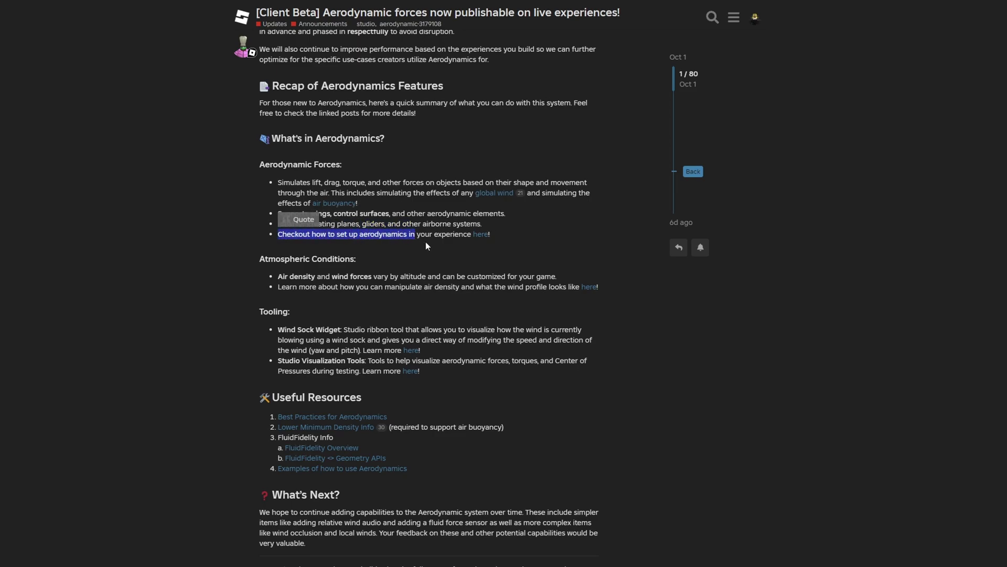
click(438, 242)
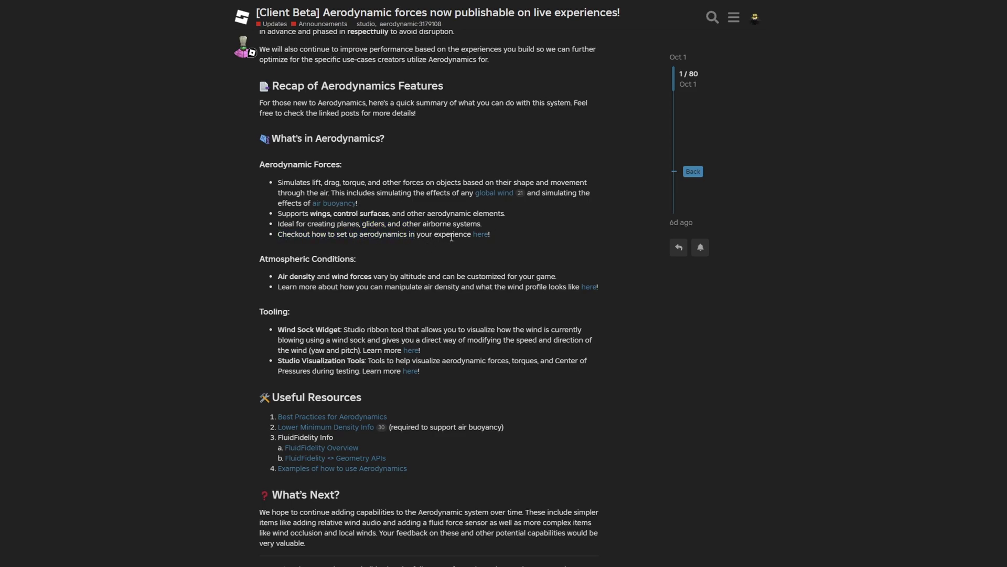
click(482, 238)
scroll(553, 280, down, 10)
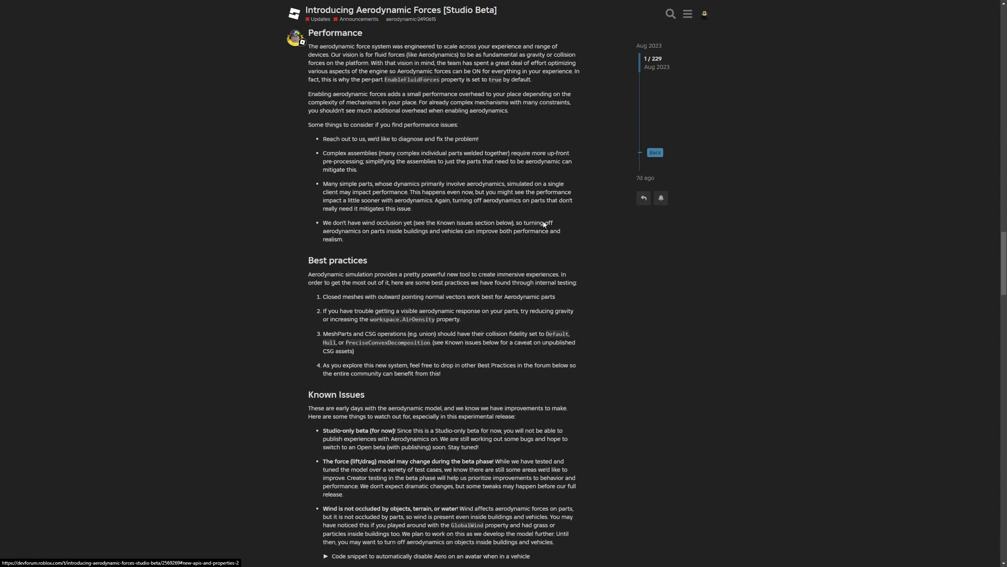
scroll(544, 225, down, 14)
scroll(546, 224, up, 20)
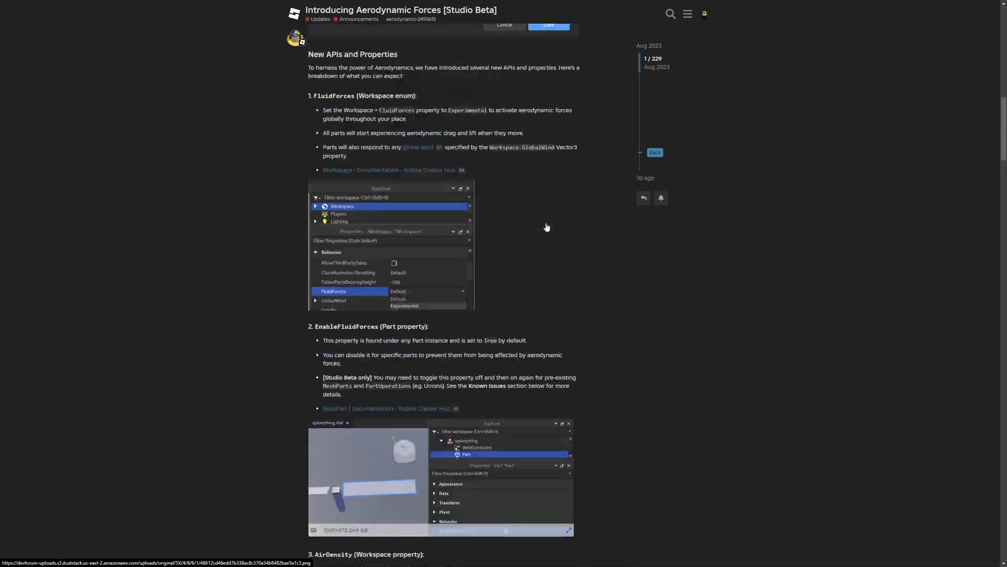
scroll(546, 227, up, 15)
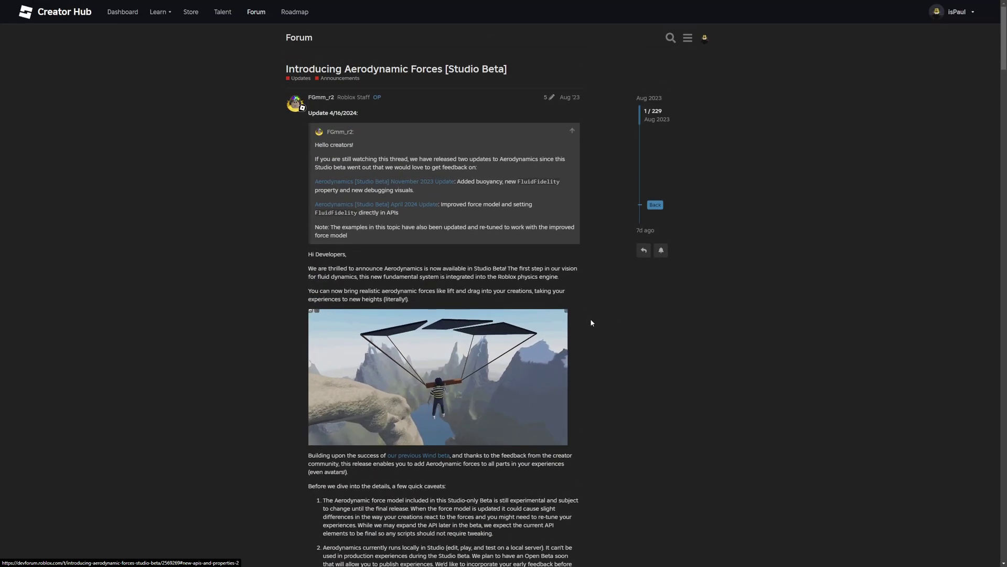
Find the Examples section of the Introducing Aerodynamic Forces post and expand Example 4: Maple Trees and leaves
scroll(592, 322, down, 1)
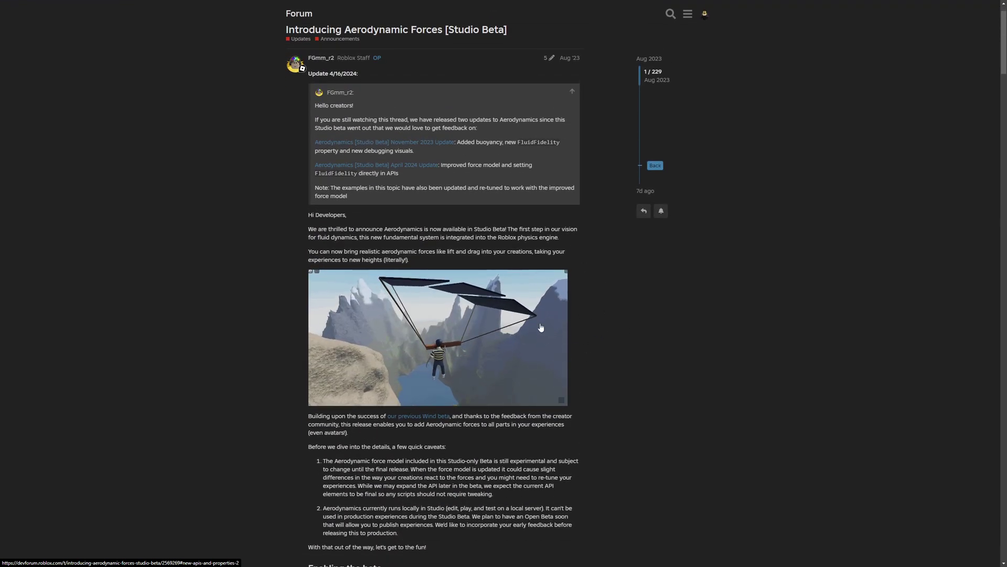
scroll(541, 327, down, 20)
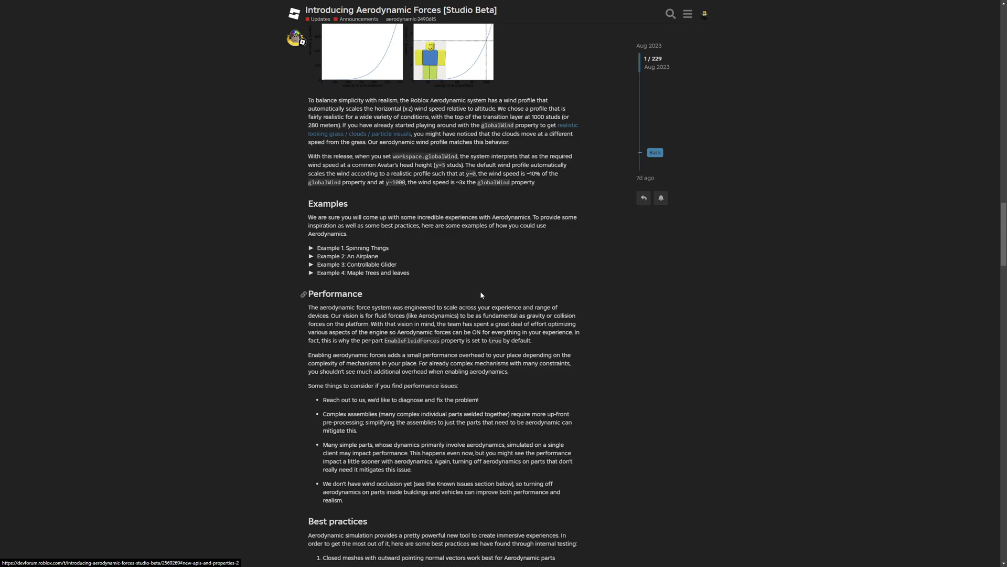
scroll(419, 263, down, 2)
click(310, 193)
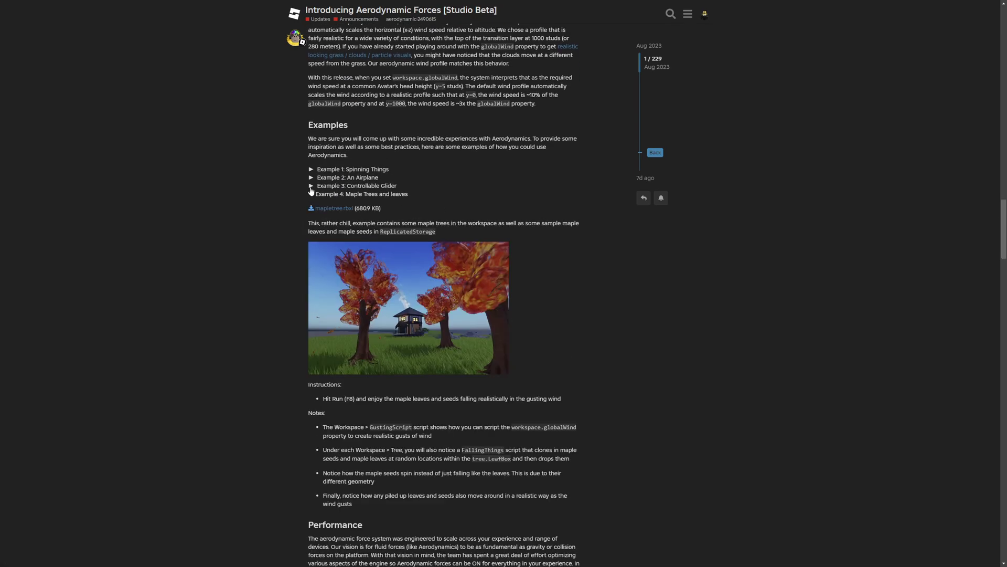
Return from the examples to the Client Beta announcement and read its Atmospheric Conditions bullets on air density and wind forces
click(311, 187)
scroll(419, 263, down, 10)
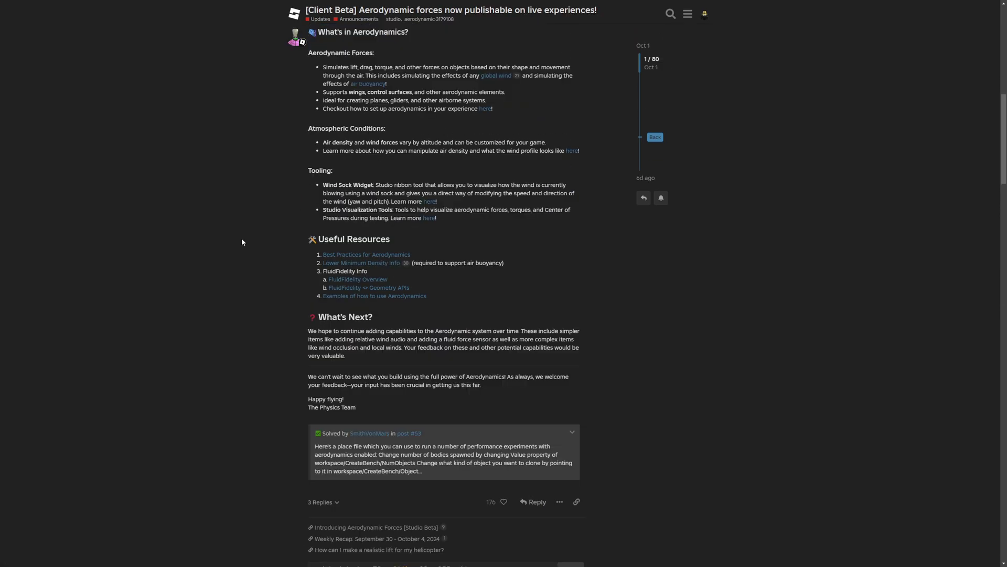
scroll(249, 247, up, 2)
triple_click(378, 166)
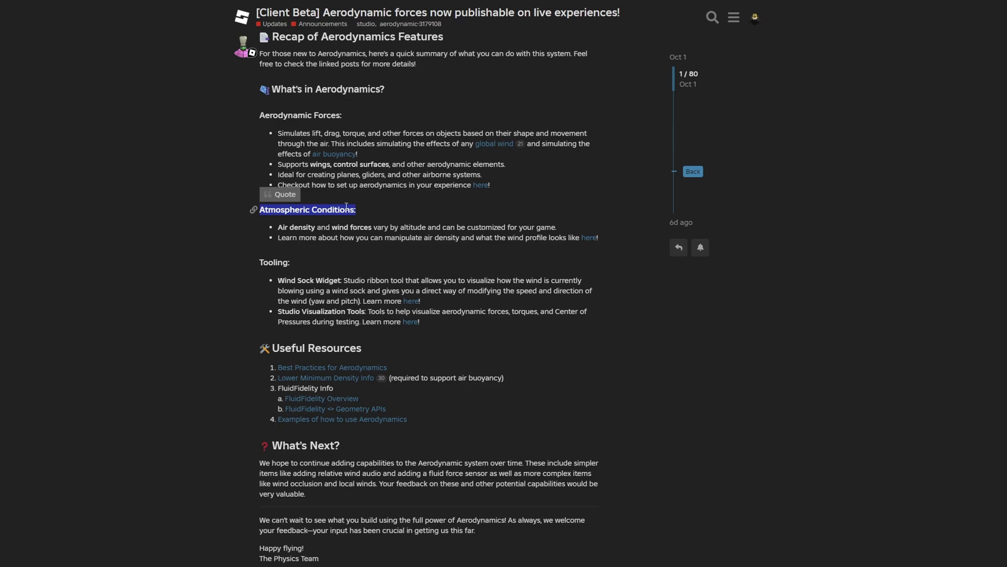
click(378, 209)
drag(277, 227, 557, 238)
click(585, 233)
click(478, 250)
click(571, 248)
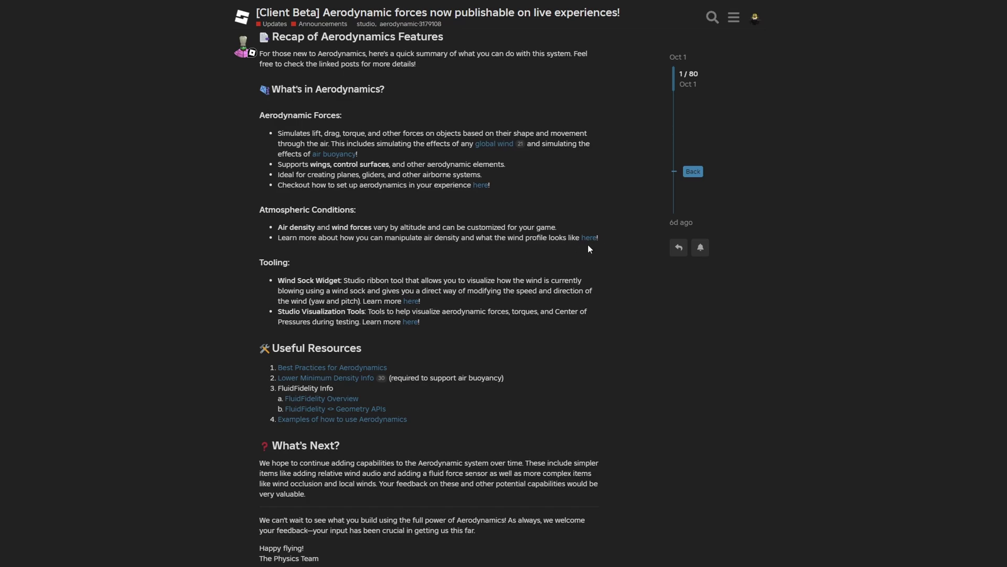
Open the linked post on air density and the wind profile, check its AirDensity section, and return to the announcement
click(589, 238)
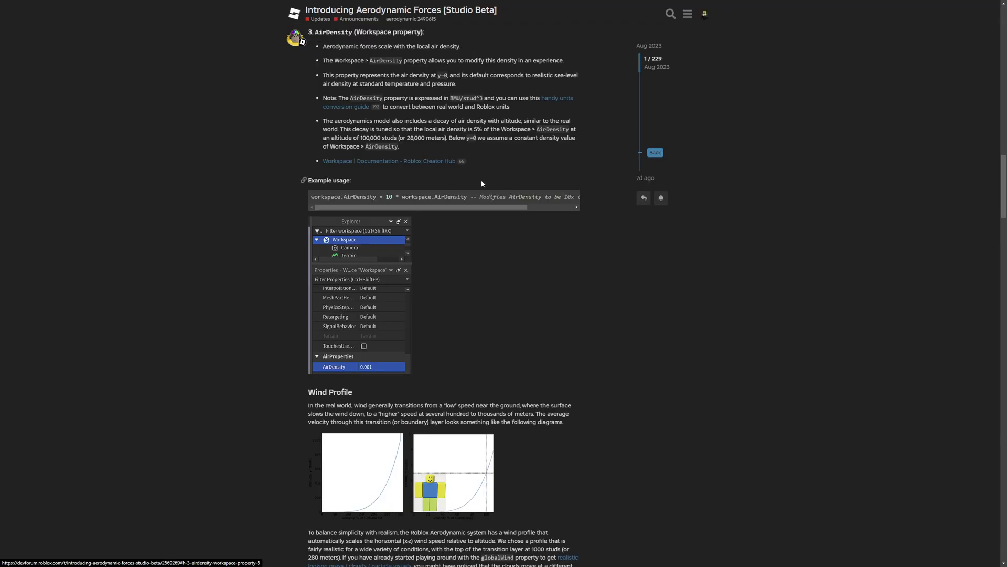
drag(317, 32, 433, 35)
key(alt+Left)
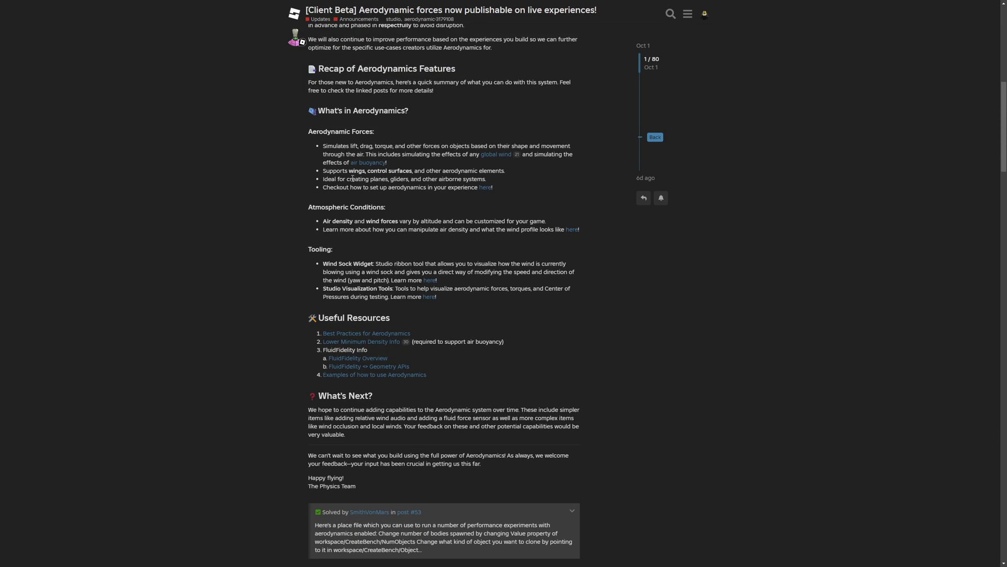
Read the Wind Sock Widget bullet under Tooling and open its linked post
scroll(362, 153, down, 1)
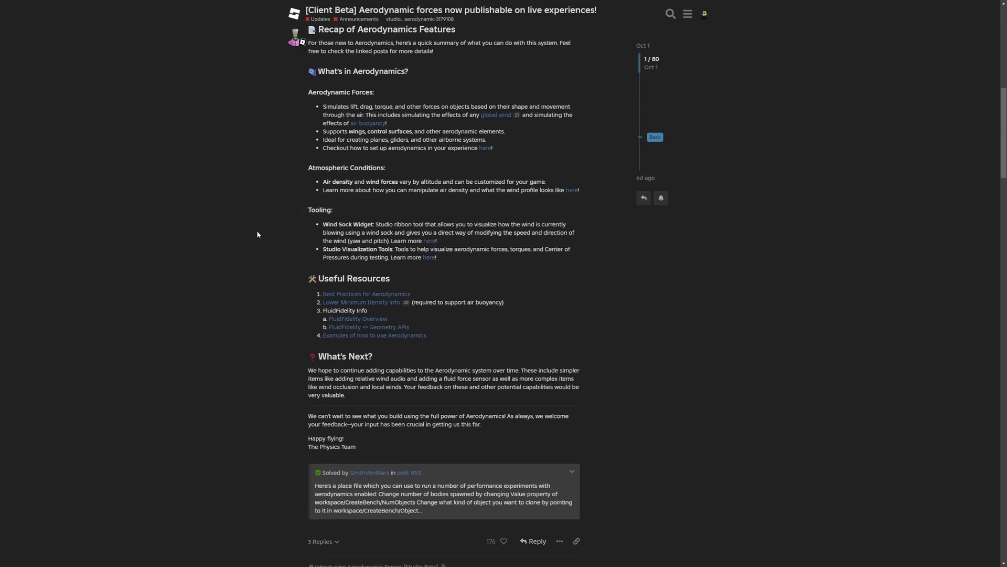
drag(349, 231, 551, 231)
drag(288, 242, 359, 253)
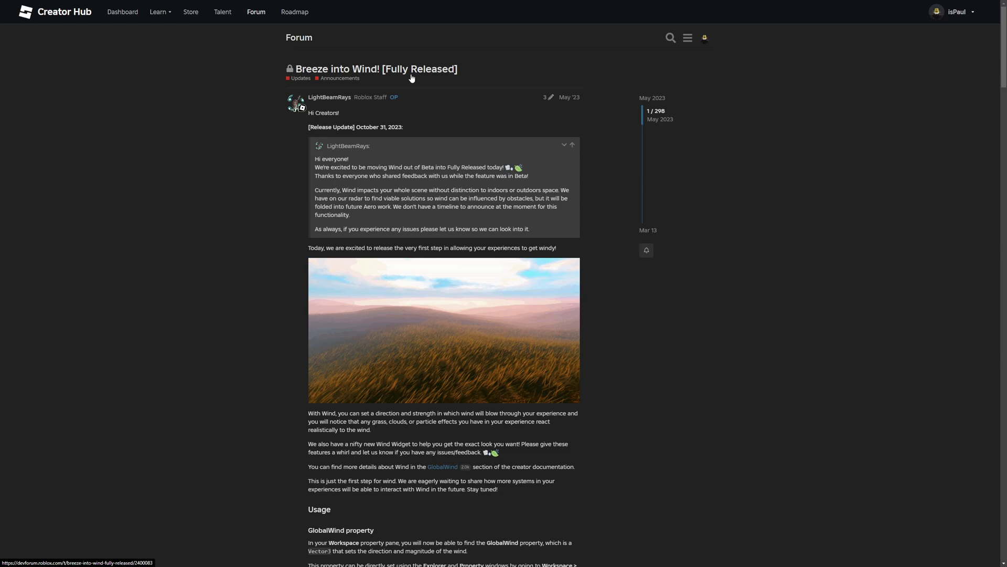
Read the Wind Widget section of the Breeze into Wind! post, including how the widget is toggled
scroll(376, 76, down, 13)
triple_click(352, 45)
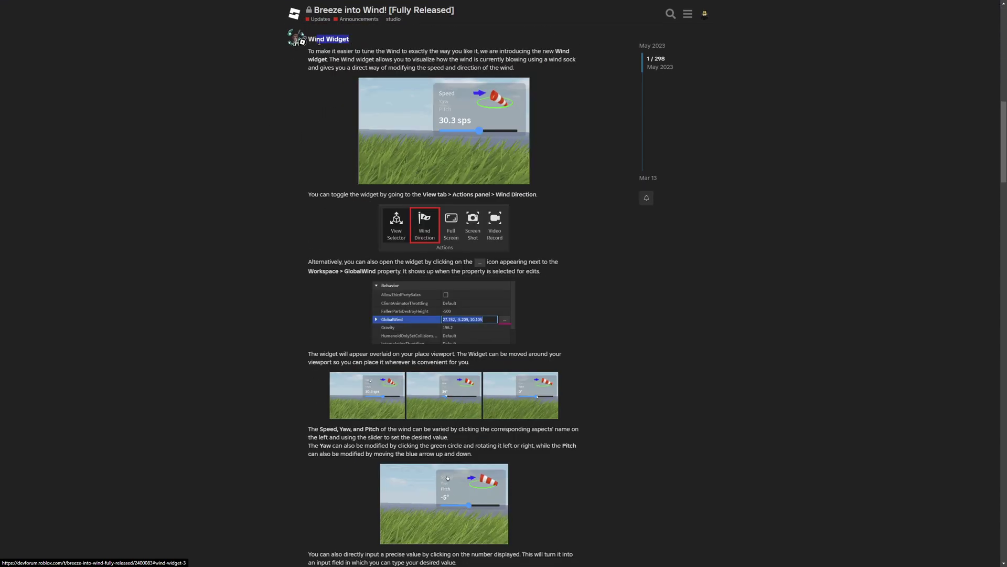
click(342, 64)
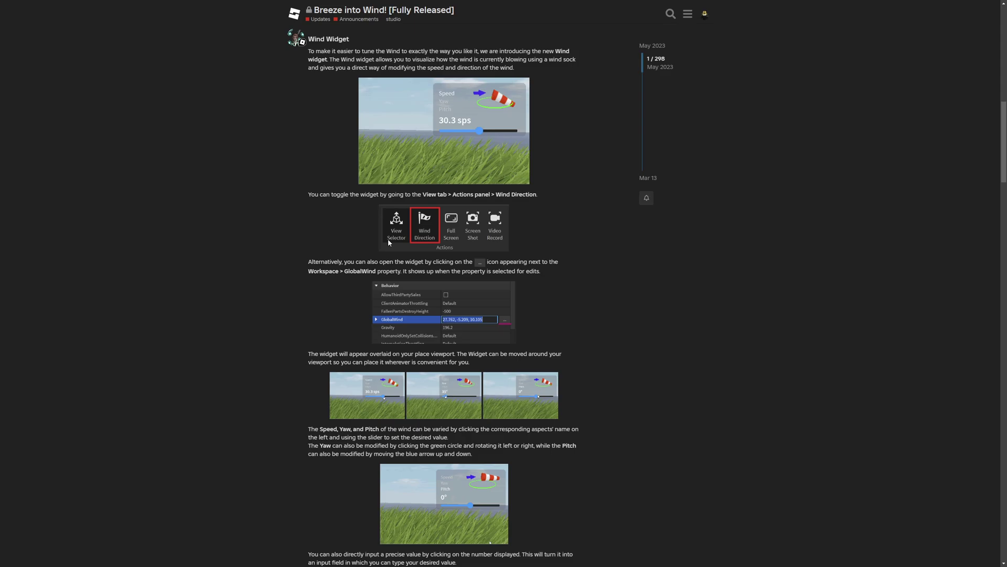
drag(426, 195, 445, 195)
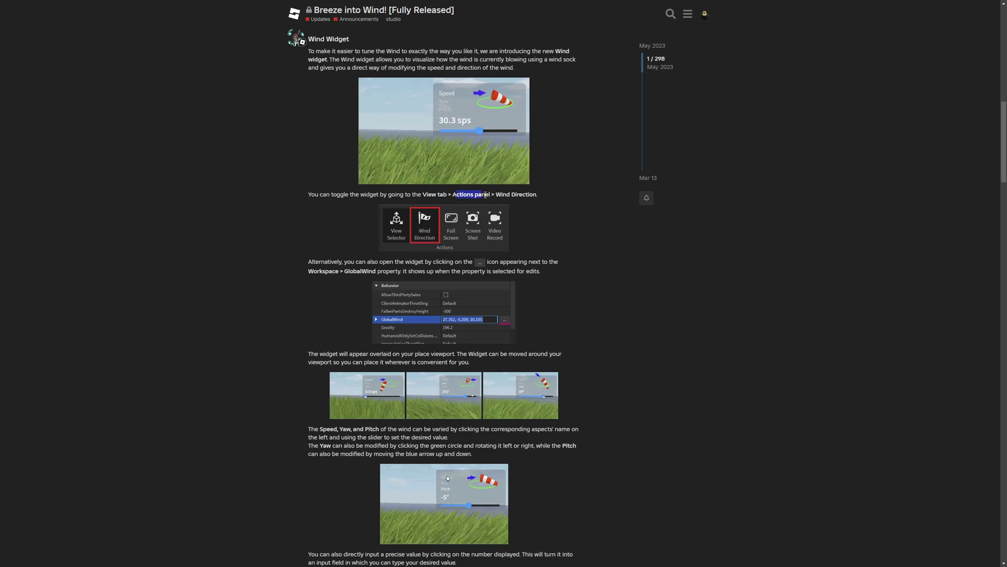
click(483, 201)
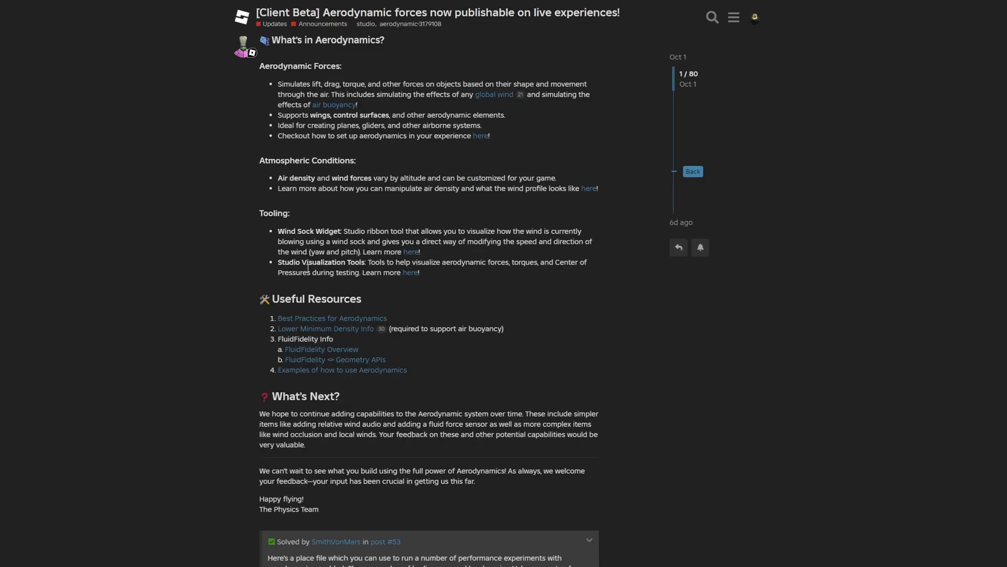
Read the announcement's Studio Visualization Tools bullet on forces, torques and Center of Pressures, and open its linked post
drag(304, 262, 438, 263)
click(470, 261)
drag(557, 262, 587, 263)
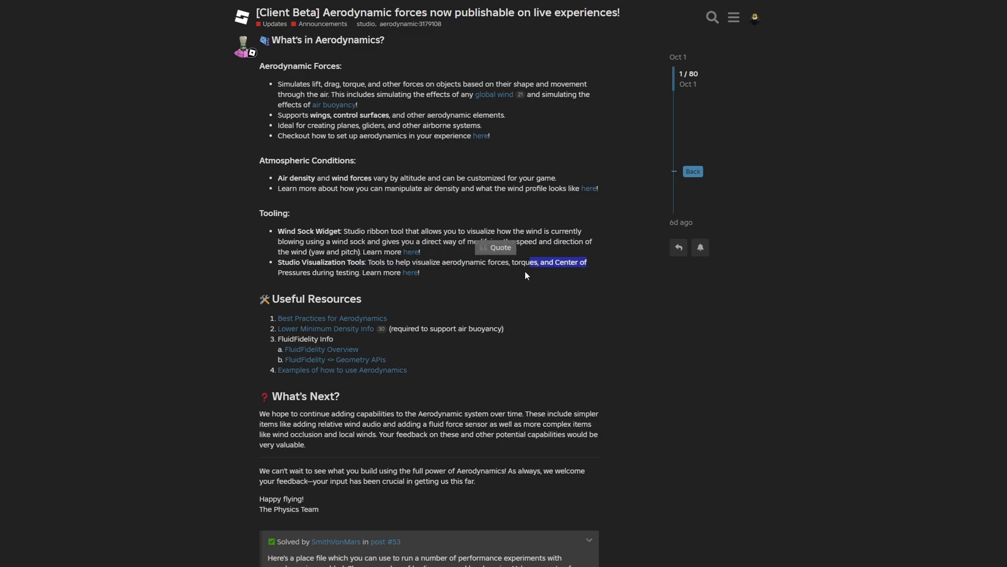
drag(301, 273, 348, 273)
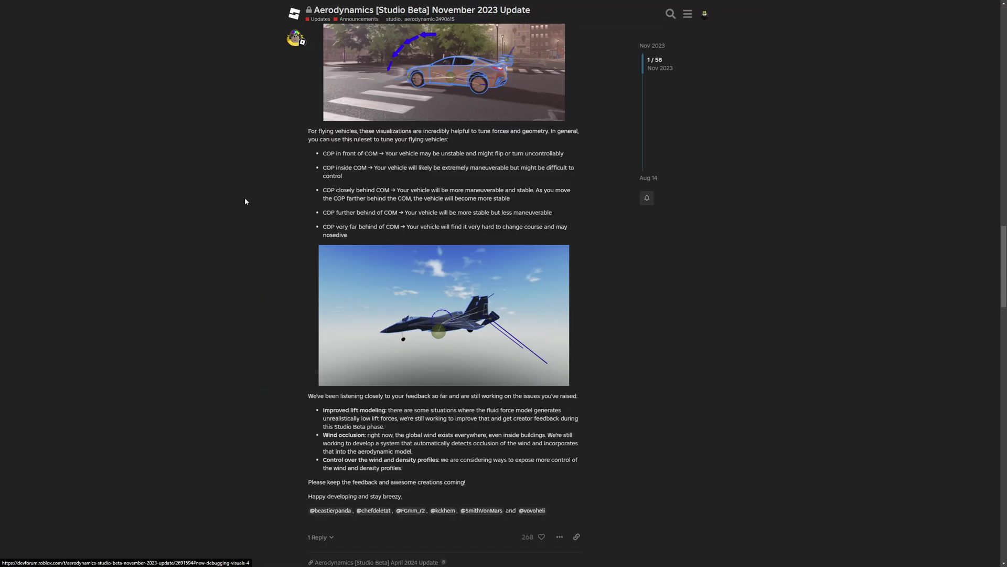
Skim the Aerodynamics November 2023 Update post, covering the debugging visuals, buoyancy forces and FluidFidelity sections
scroll(244, 197, up, 3)
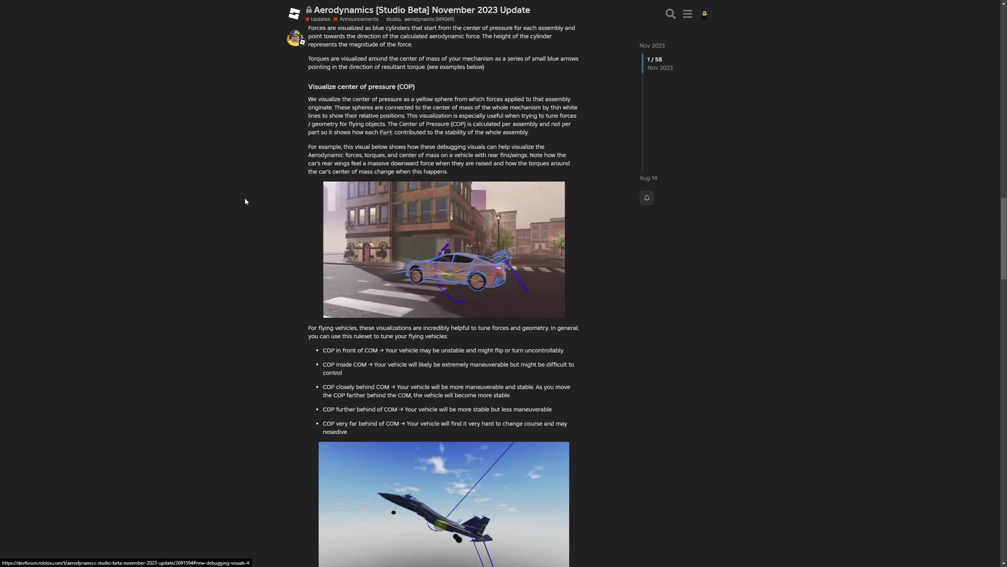
scroll(244, 201, up, 3)
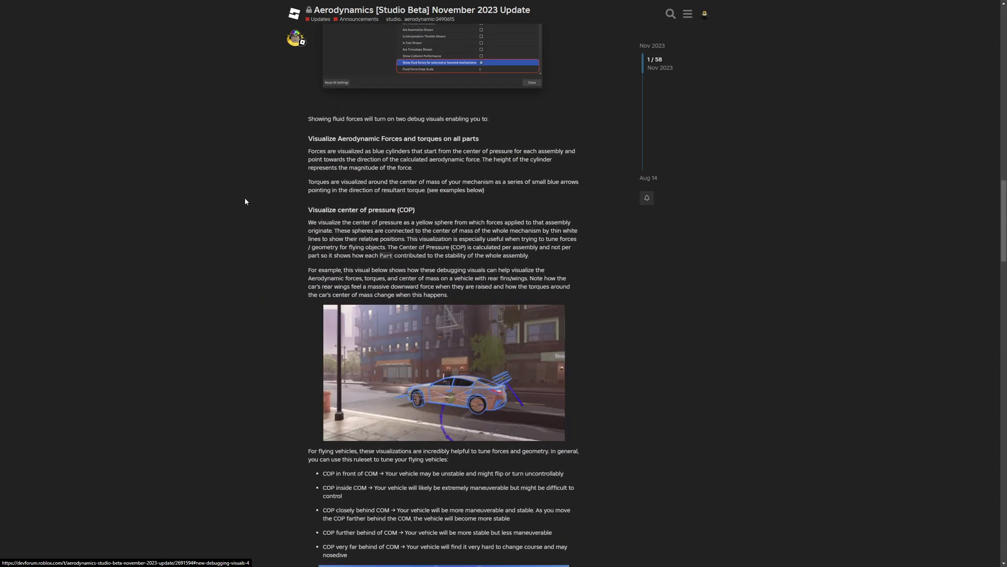
scroll(245, 198, up, 20)
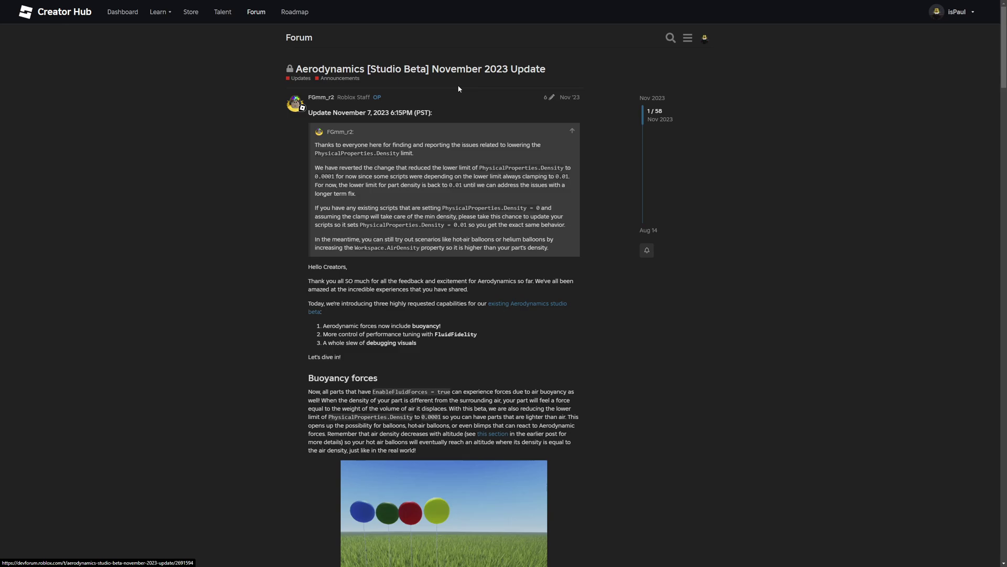
scroll(459, 89, down, 5)
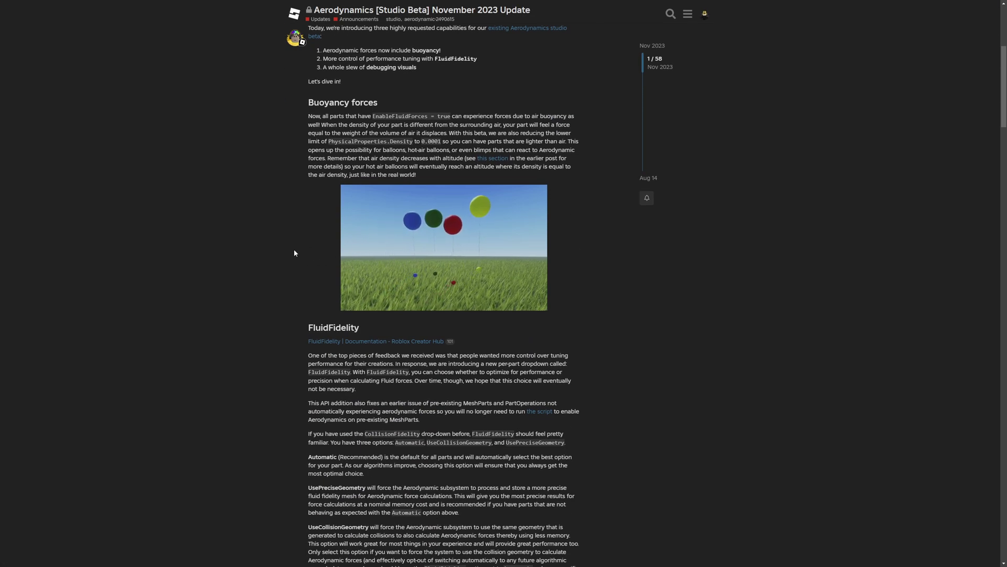
scroll(294, 250, down, 15)
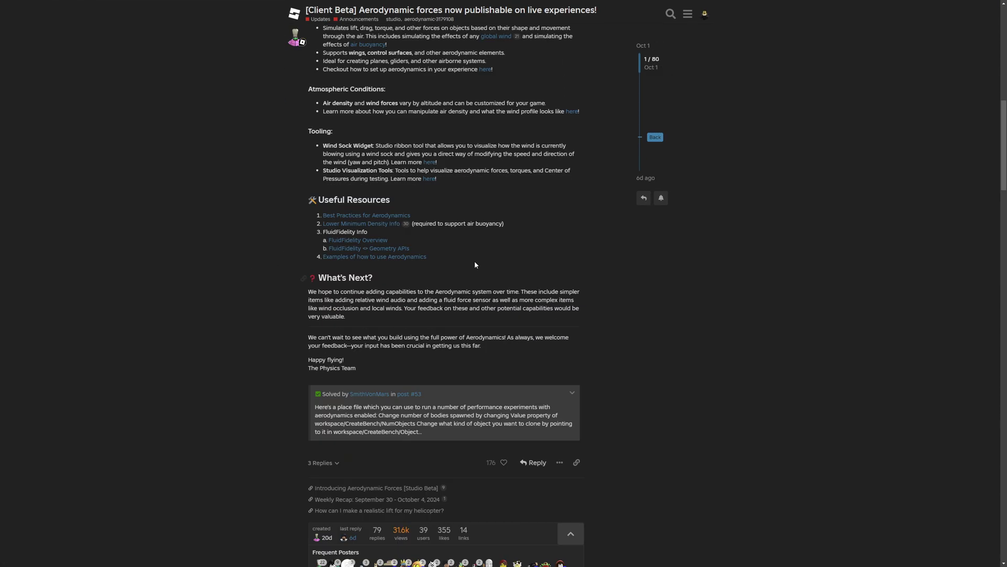
Look over the links in the Useful Resources section of the Client Beta announcement
scroll(479, 251, down, 1)
scroll(478, 262, up, 1)
drag(390, 201, 316, 201)
click(391, 202)
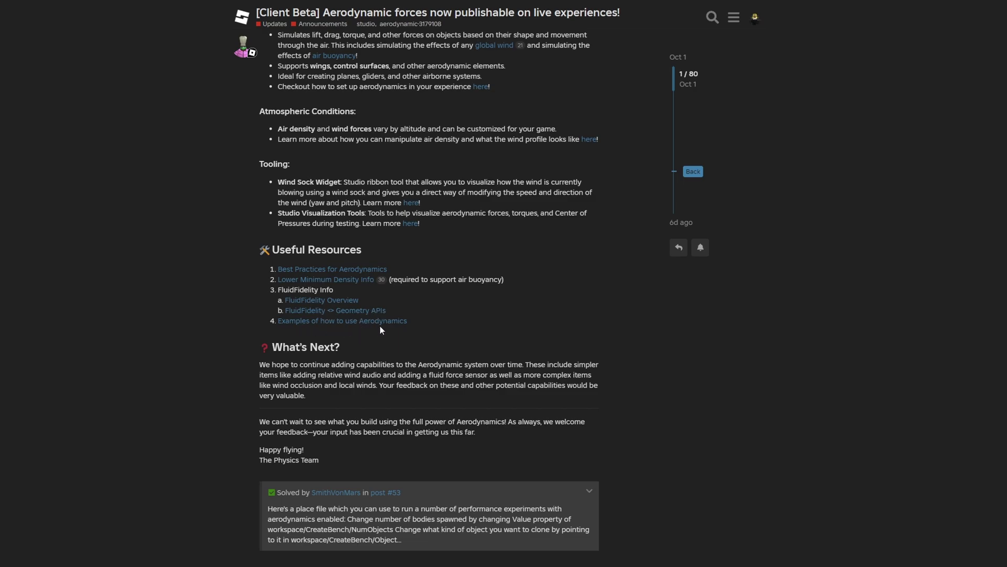
Read the What's Next? section on planned capabilities such as relative wind audio, a fluid force sensor and wind occlusion
scroll(380, 326, down, 2)
drag(260, 266, 355, 262)
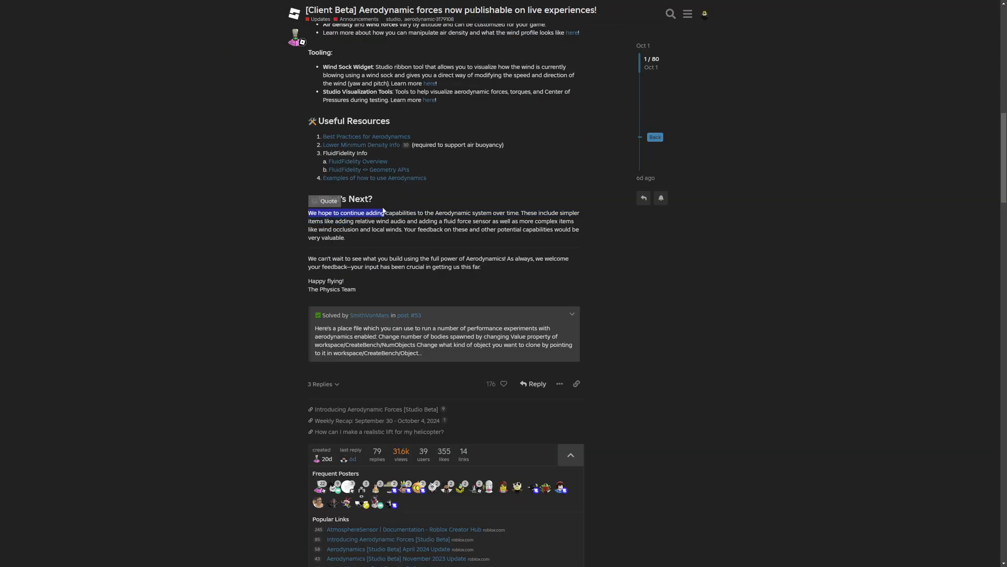
drag(314, 212, 410, 215)
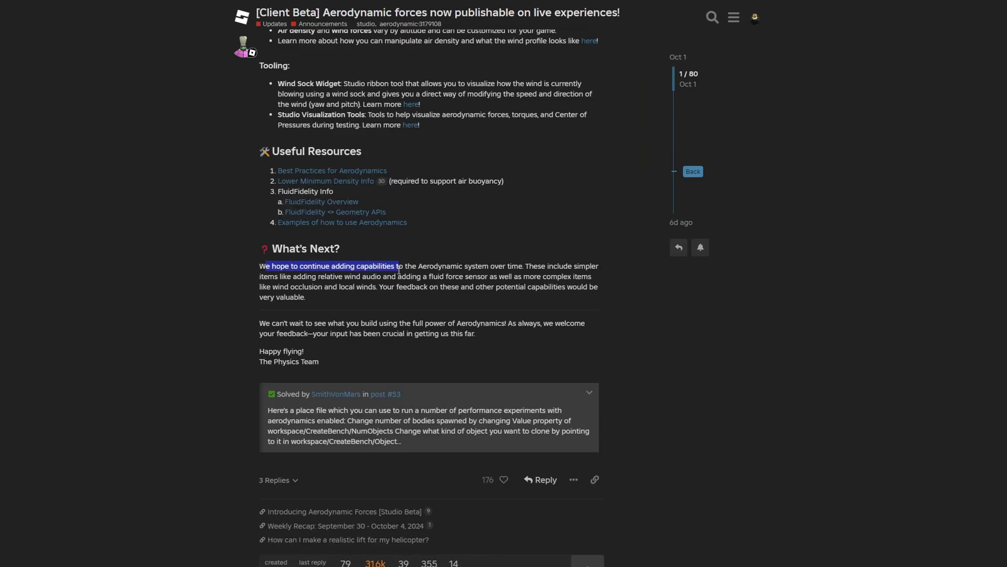
click(410, 257)
drag(434, 266, 564, 267)
drag(263, 277, 557, 279)
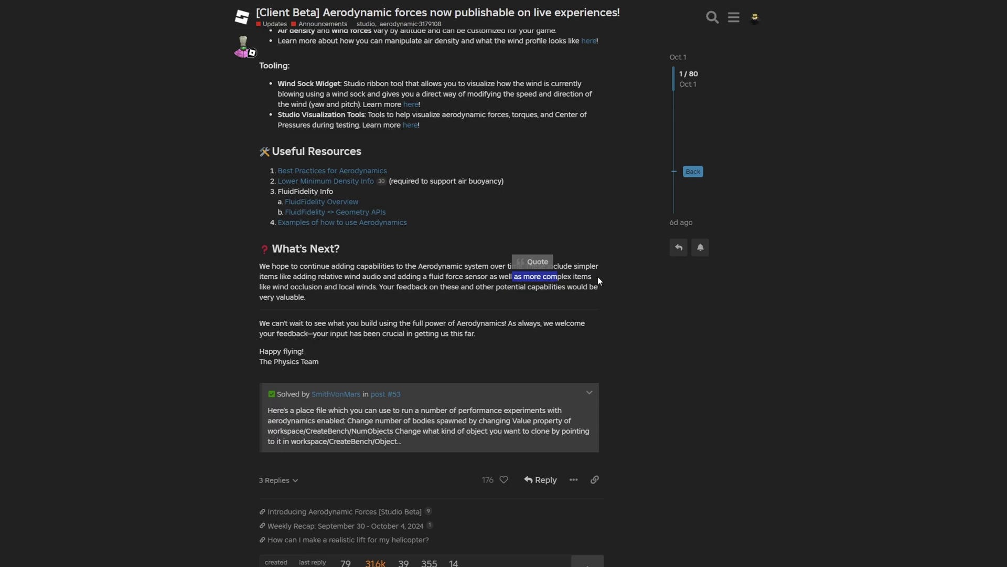
click(251, 288)
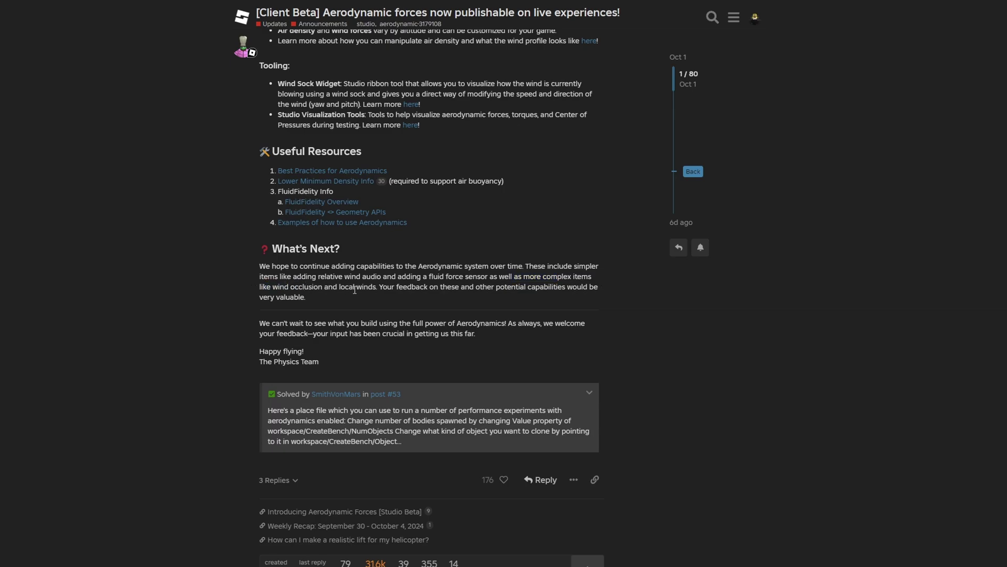
Read the request for feedback and the announcement's closing lines from The Physics Team
drag(387, 288, 559, 288)
click(525, 299)
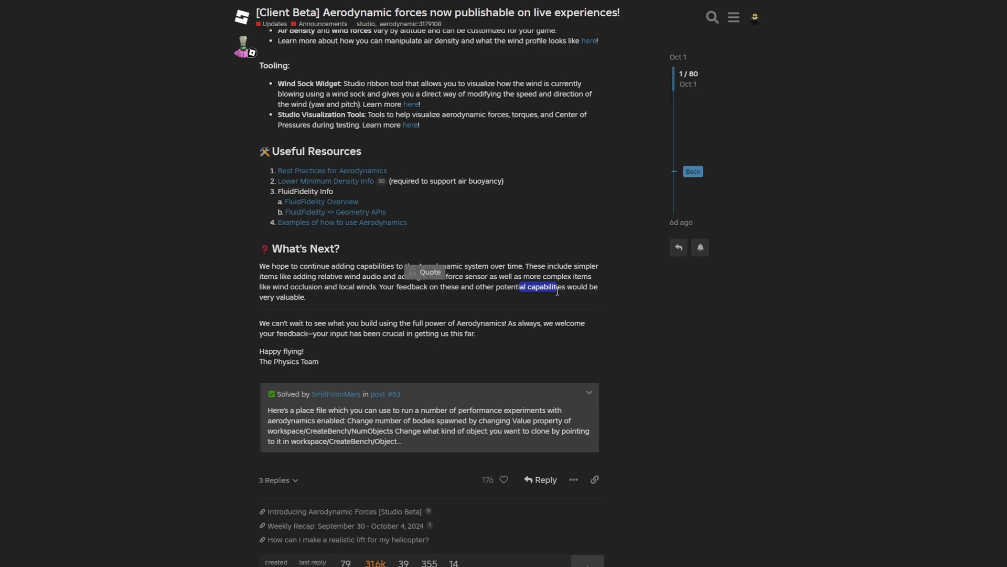
click(572, 297)
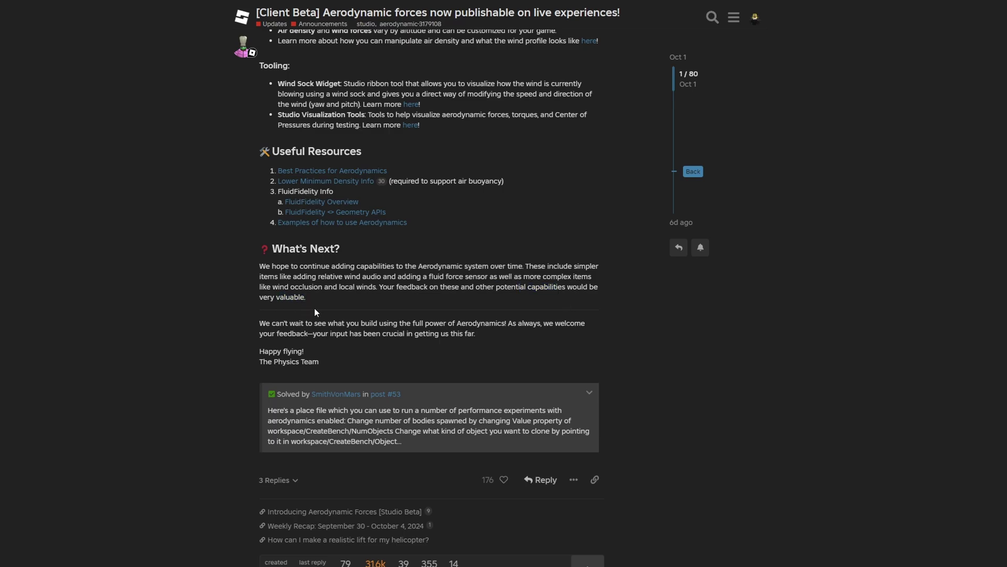
drag(259, 323, 477, 336)
click(436, 323)
click(508, 334)
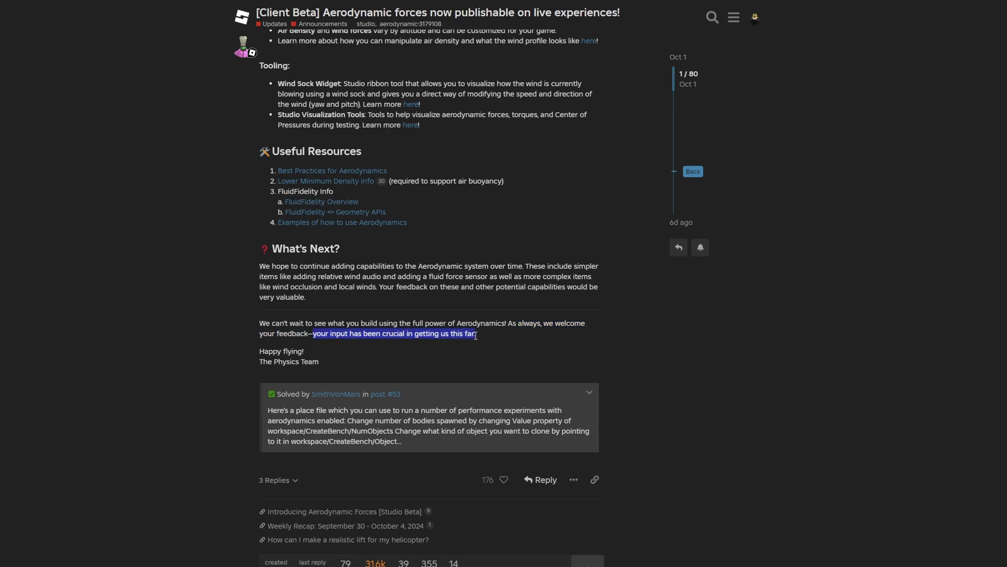
click(506, 341)
scroll(273, 325, up, 2)
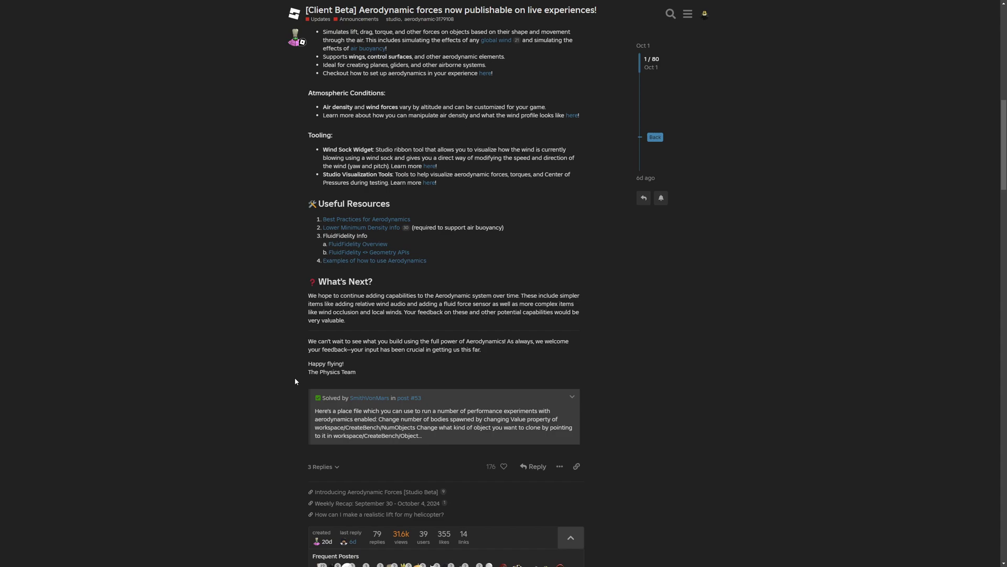
drag(297, 376, 299, 368)
Expand the solution post quoted under the announcement and find its aero_body_fall_test.rbxl place file
click(583, 411)
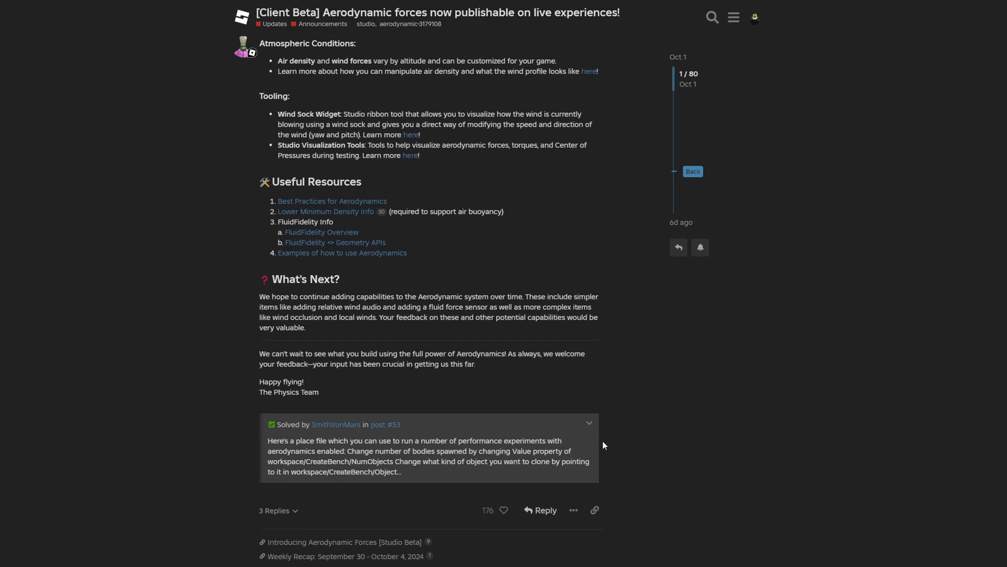
scroll(602, 441, down, 1)
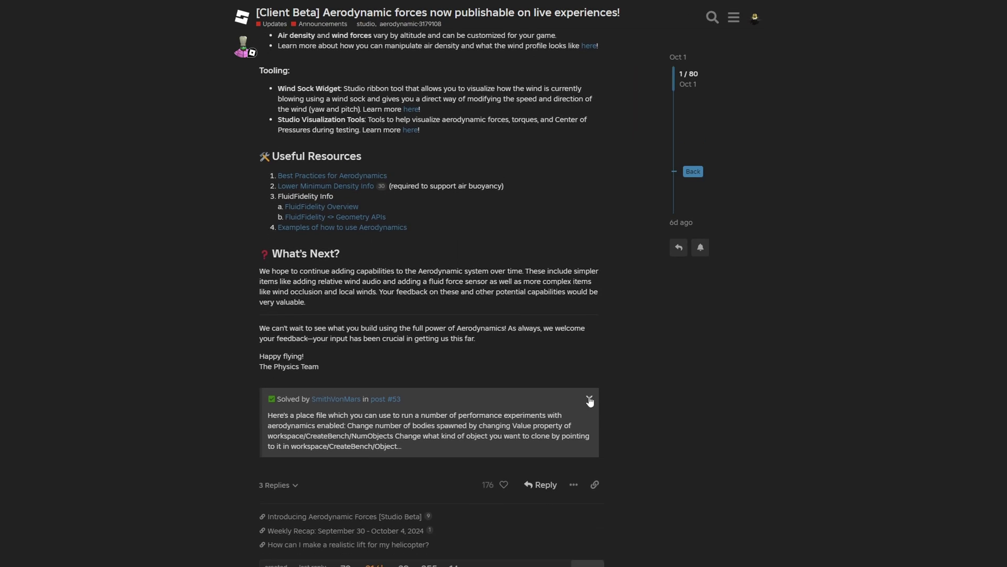
click(589, 397)
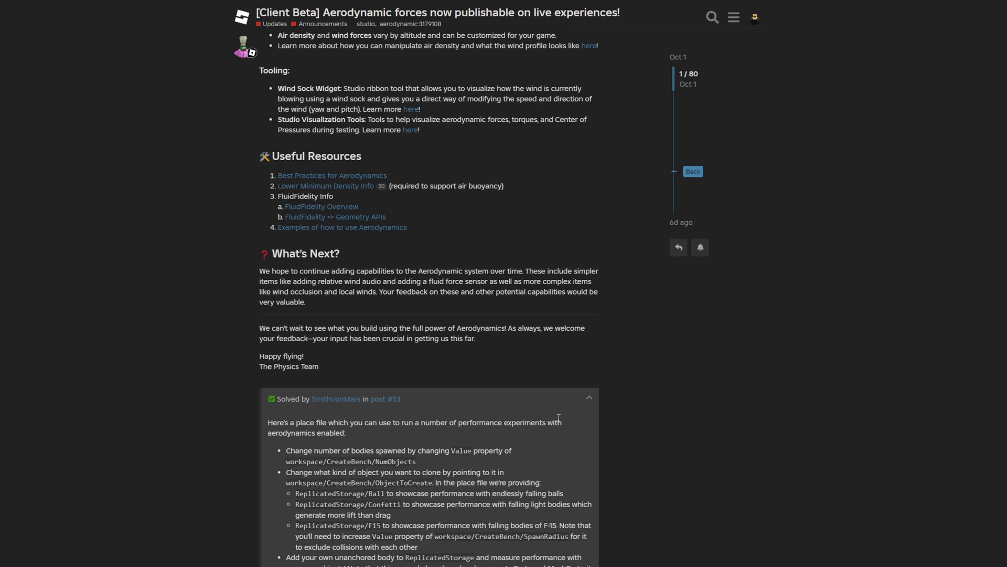
scroll(367, 473, down, 4)
drag(389, 509, 309, 507)
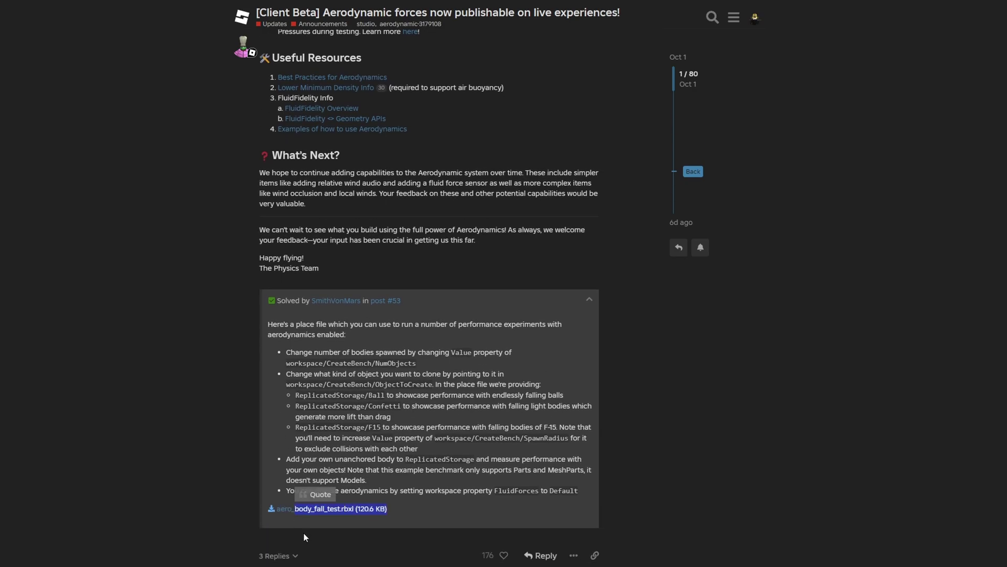
Read the place file's instructions for performance experiments, through to disabling aerodynamics with the FluidForces property
drag(409, 324, 561, 327)
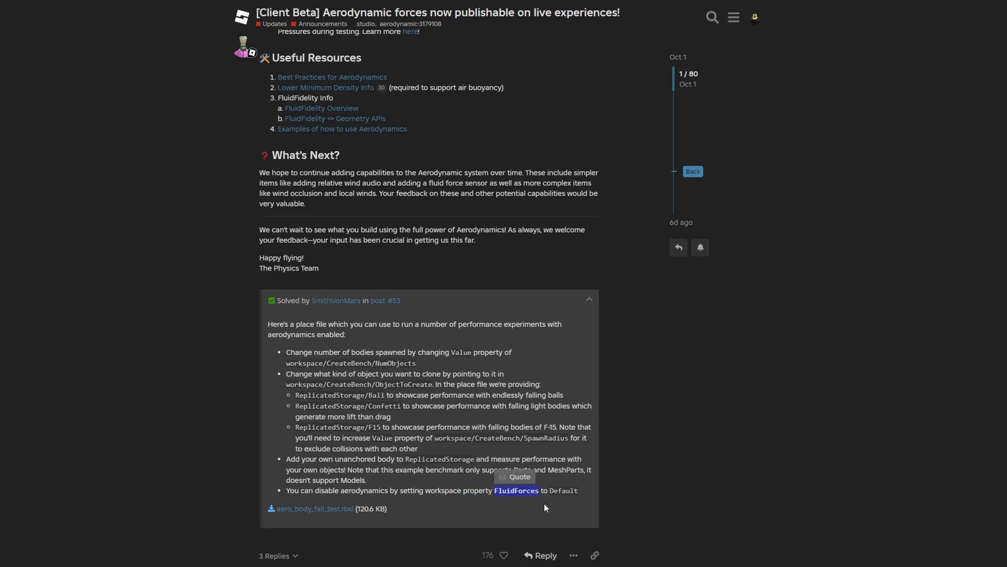
scroll(275, 374, down, 3)
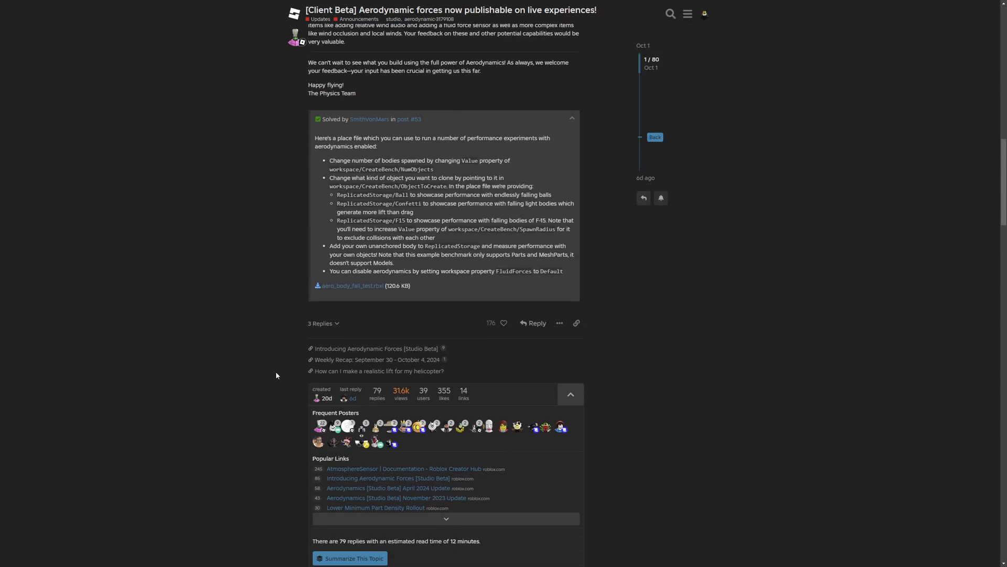
scroll(276, 374, up, 2)
scroll(374, 361, up, 1)
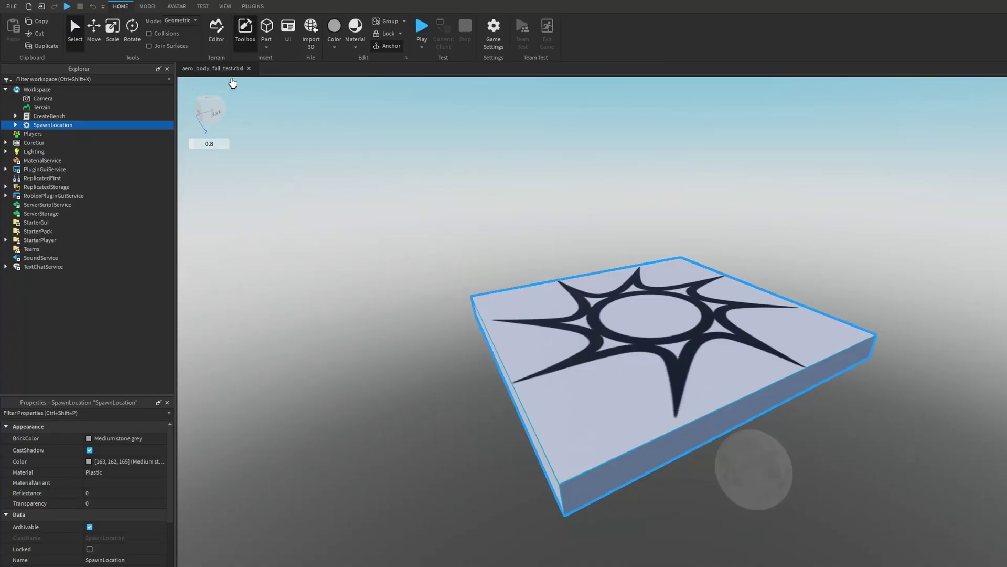
Playtest the place with the MicroProfiler overlay displayed, and move the character around on the spawn platform
click(272, 98)
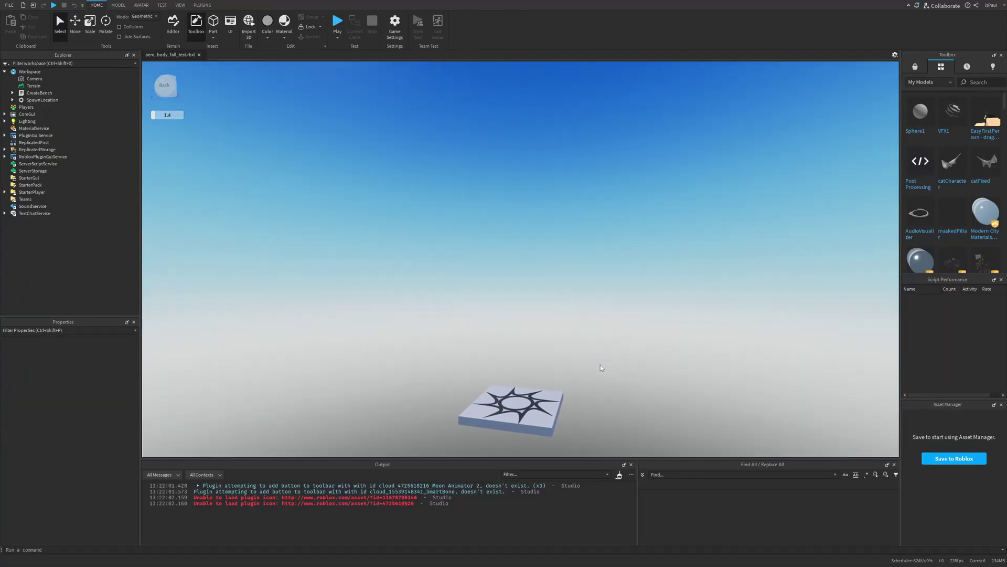
right_click(600, 364)
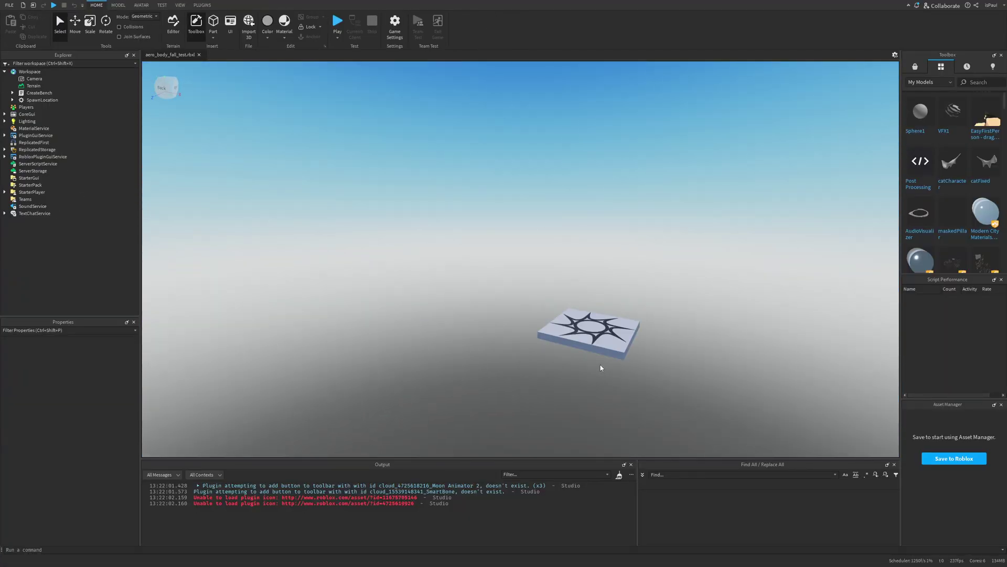
right_click(592, 344)
scroll(593, 348, down, 2)
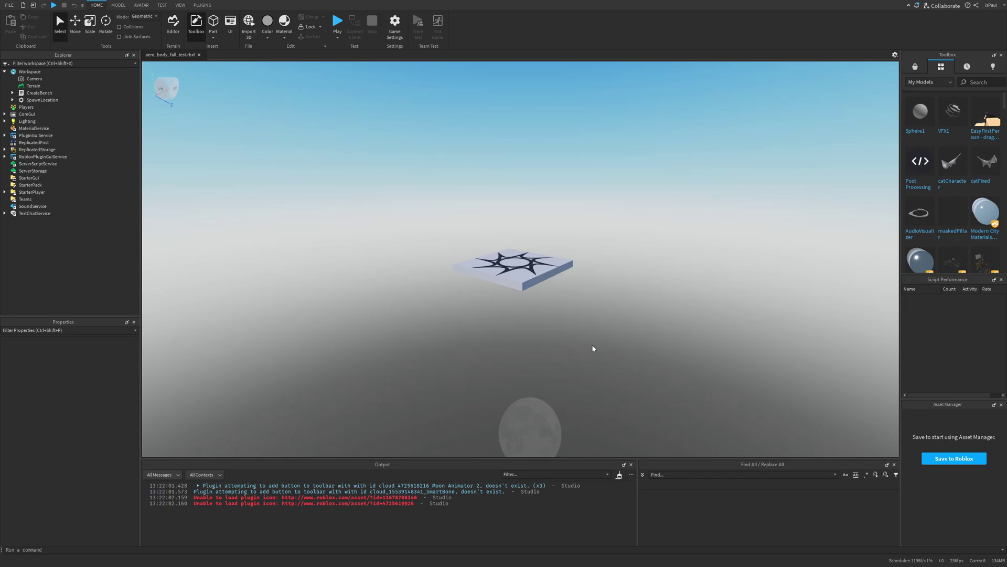
right_click(593, 348)
scroll(469, 136, down, 1)
scroll(469, 137, up, 2)
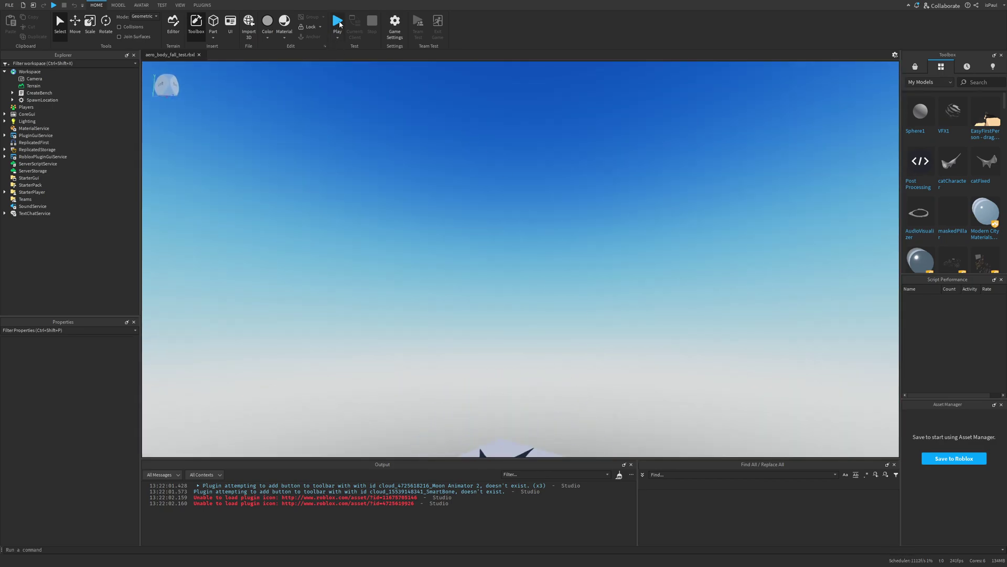
click(338, 24)
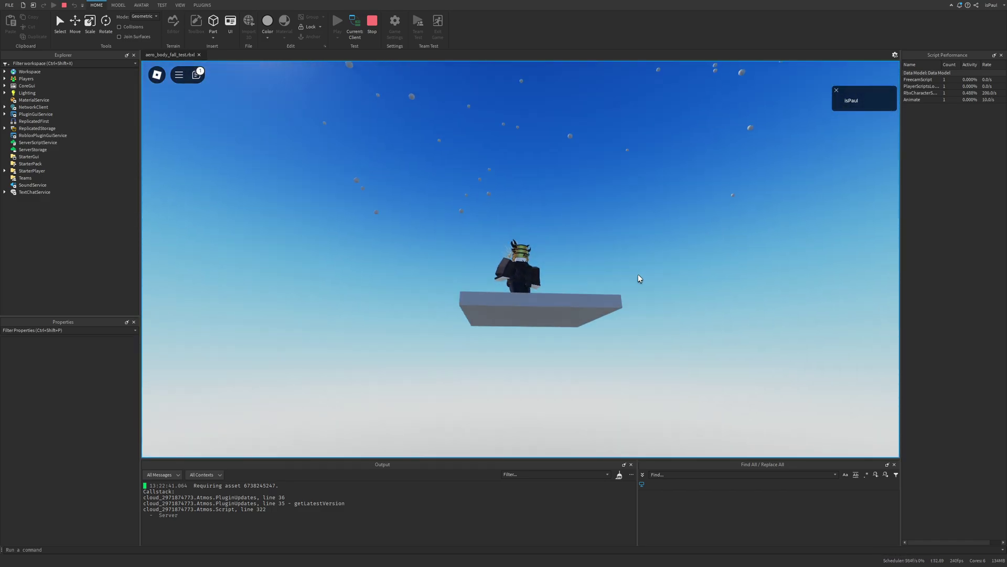
key(F9)
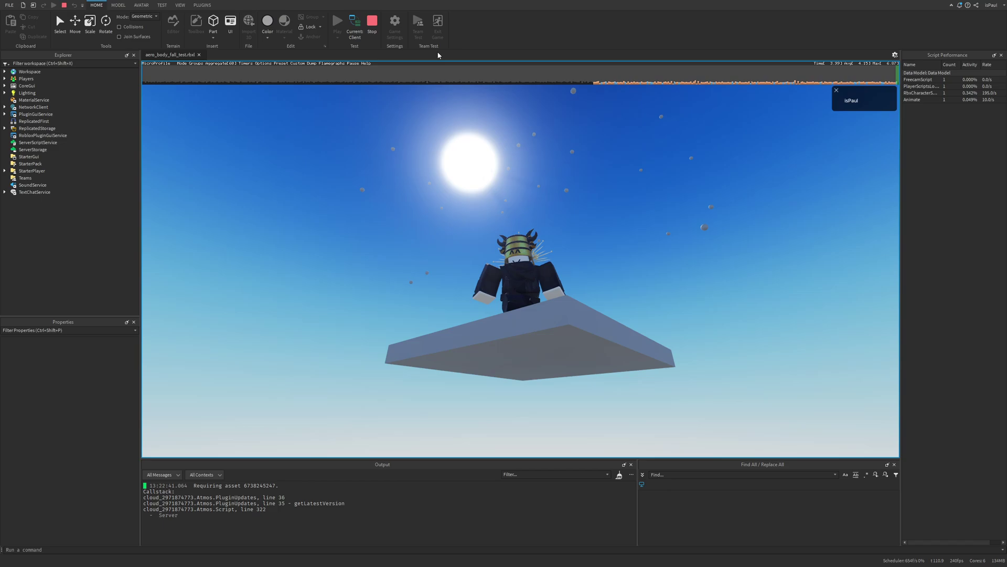
key(a)
key(w)
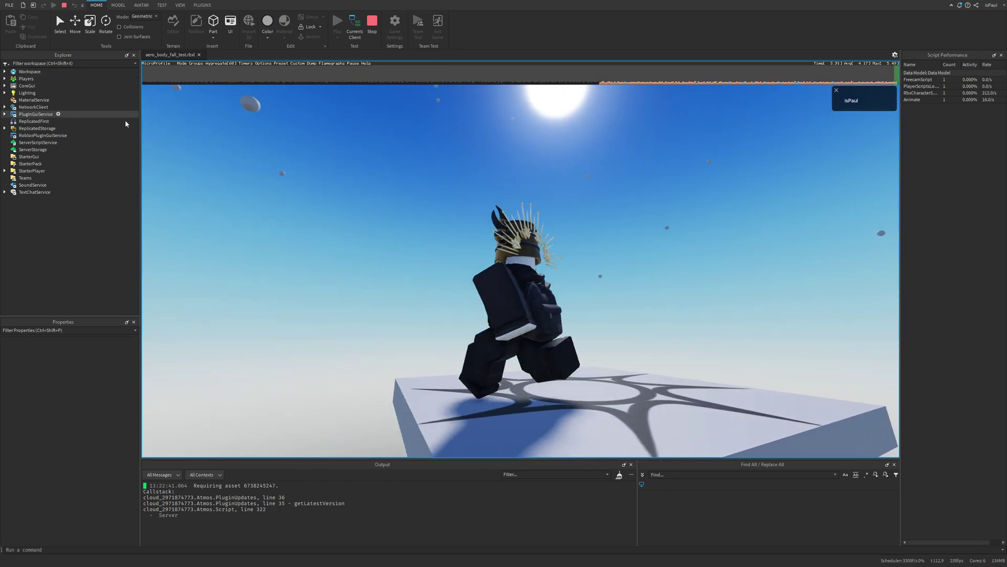
Locate CreateBench in Workspace, end the playtest, and examine the script's NumObjects, ObjectToCreate, PlayerOwned and SpawnRadius values
click(5, 71)
click(40, 93)
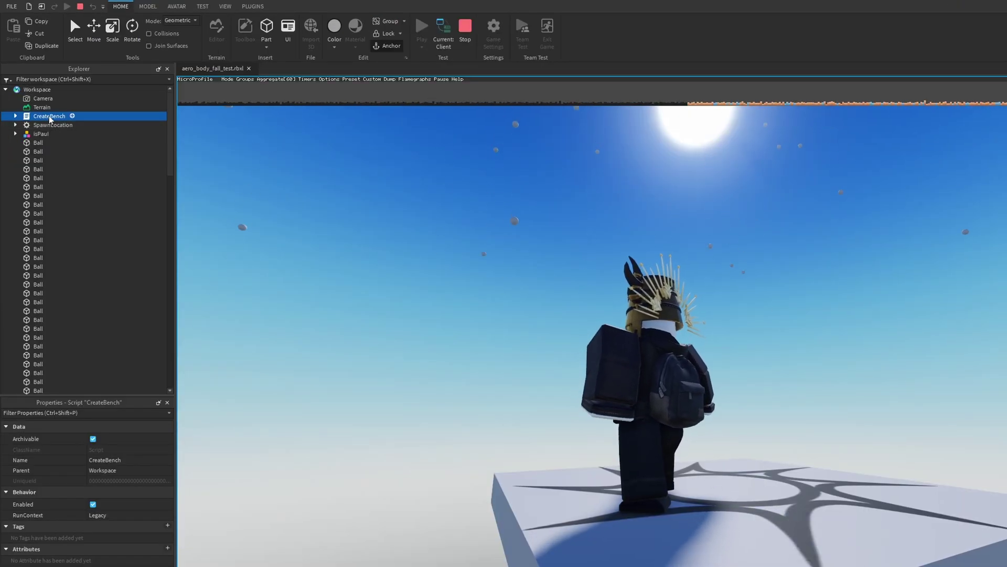
key(shift+F5)
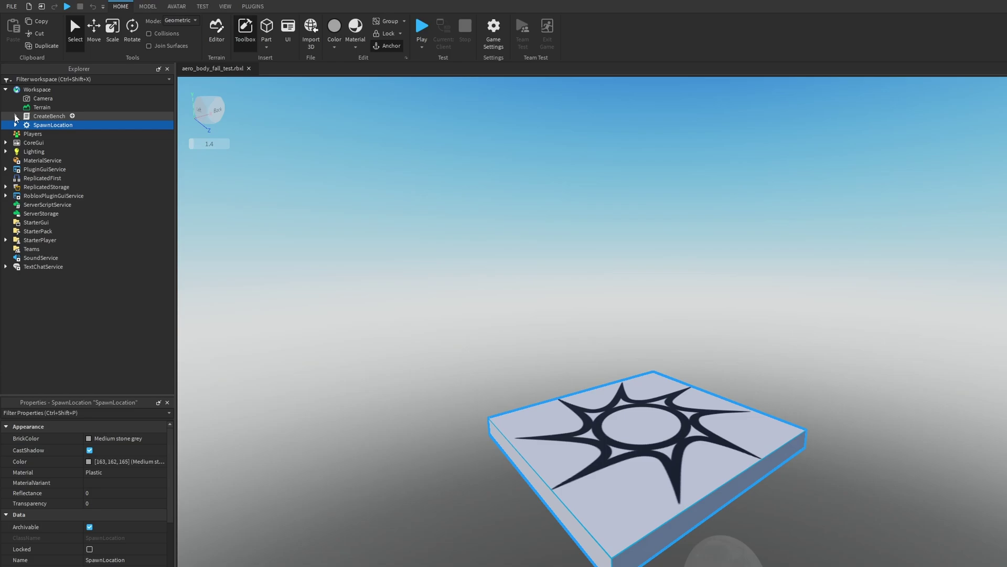
click(16, 117)
click(50, 117)
click(61, 126)
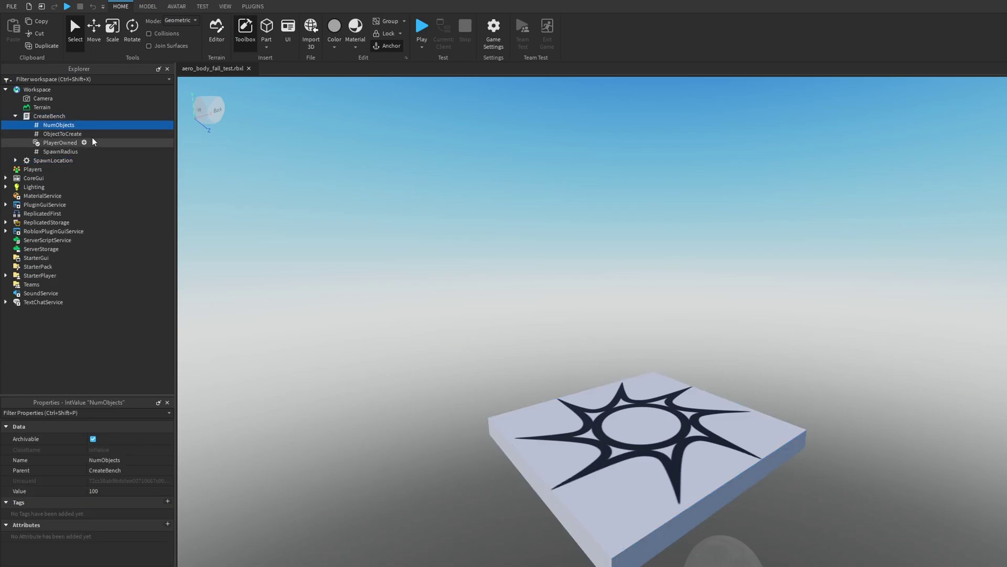
click(64, 134)
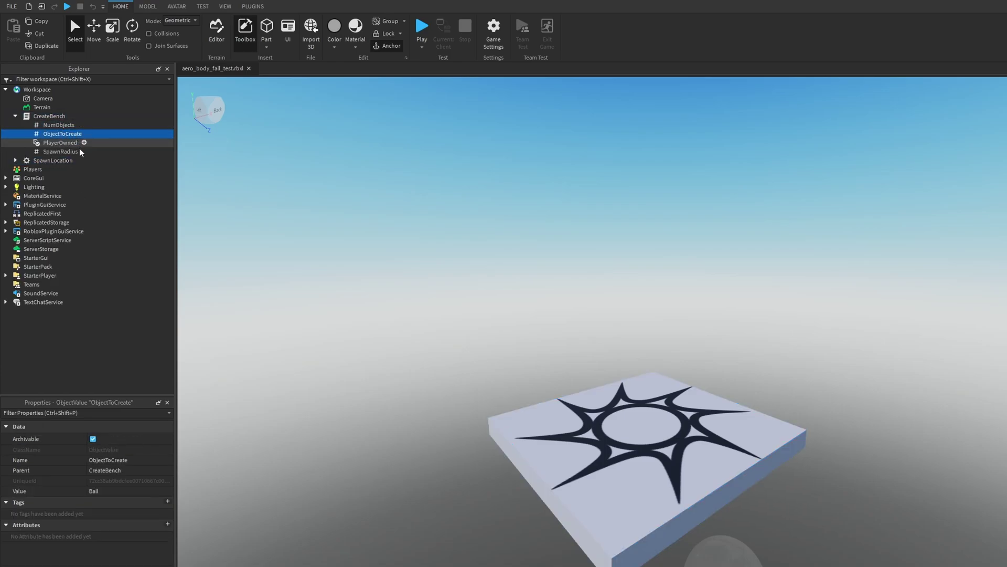
click(67, 143)
click(67, 152)
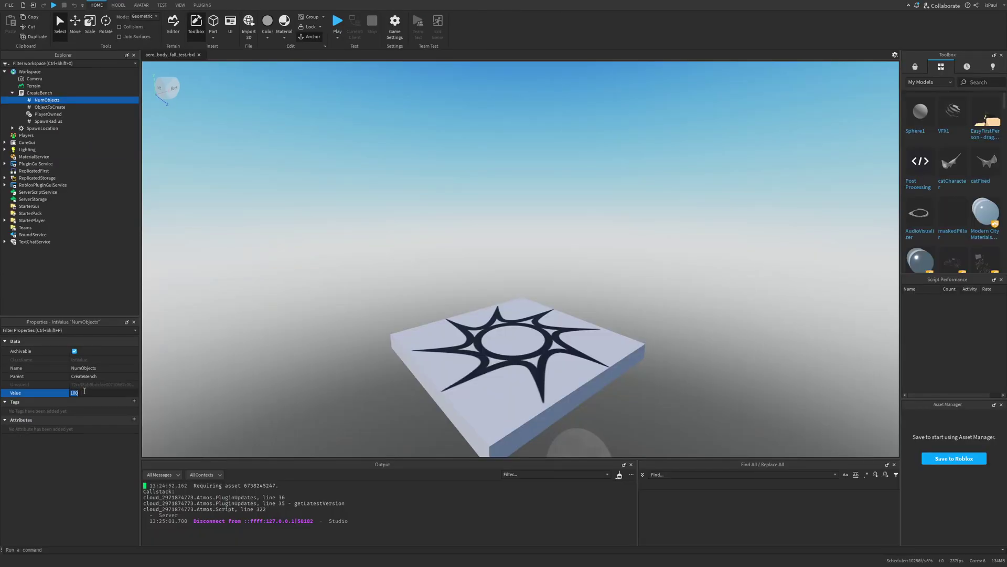
Set NumObjects to 1000 and start another playtest
click(337, 22)
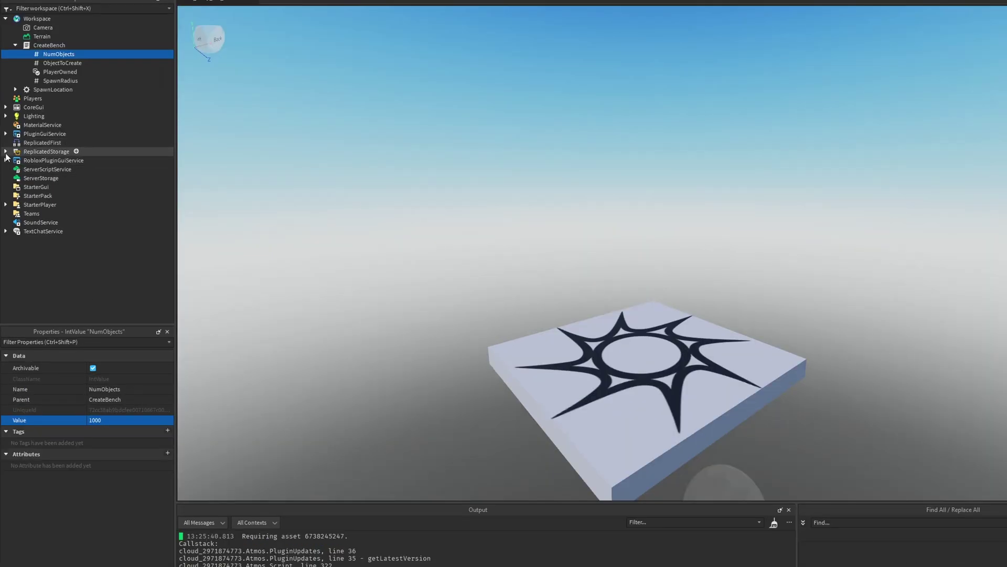
Move the F15 mesh from ReplicatedStorage into Workspace to preview it, and return it to ReplicatedStorage
click(6, 151)
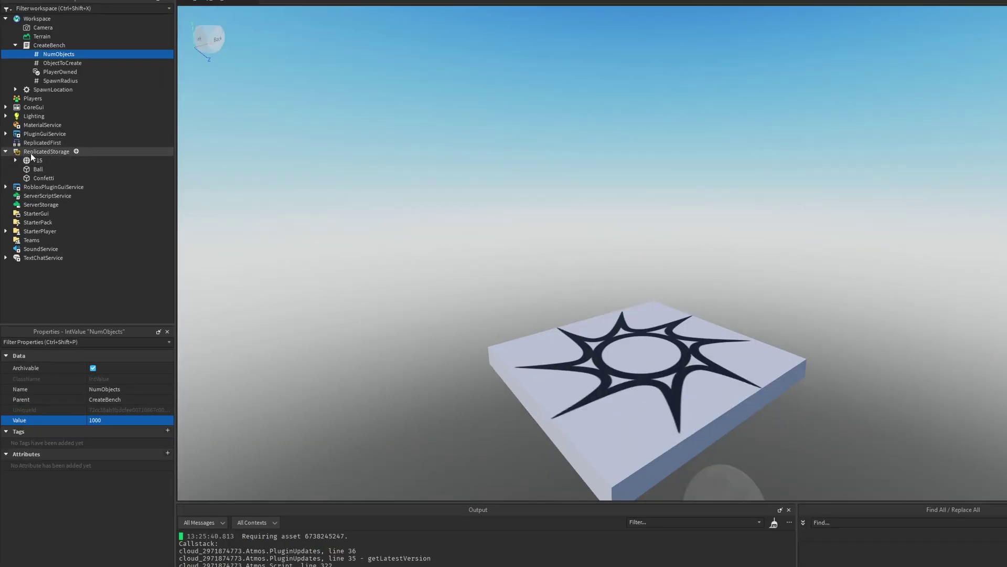
click(46, 151)
drag(38, 160, 51, 20)
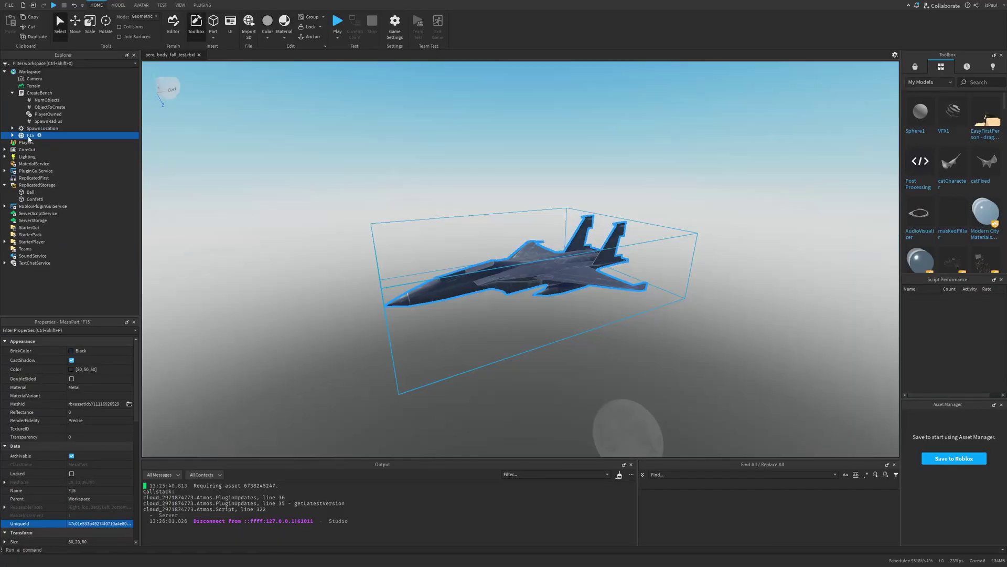
drag(30, 136, 29, 186)
click(30, 129)
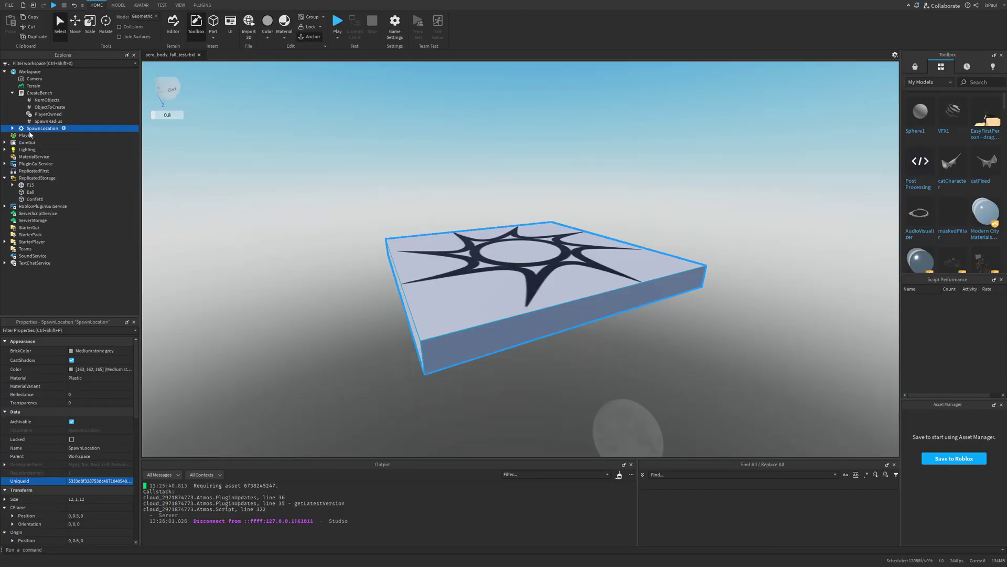
Change the ObjectToCreate object and the NumObjects count under CreateBench, and playtest the place
click(42, 107)
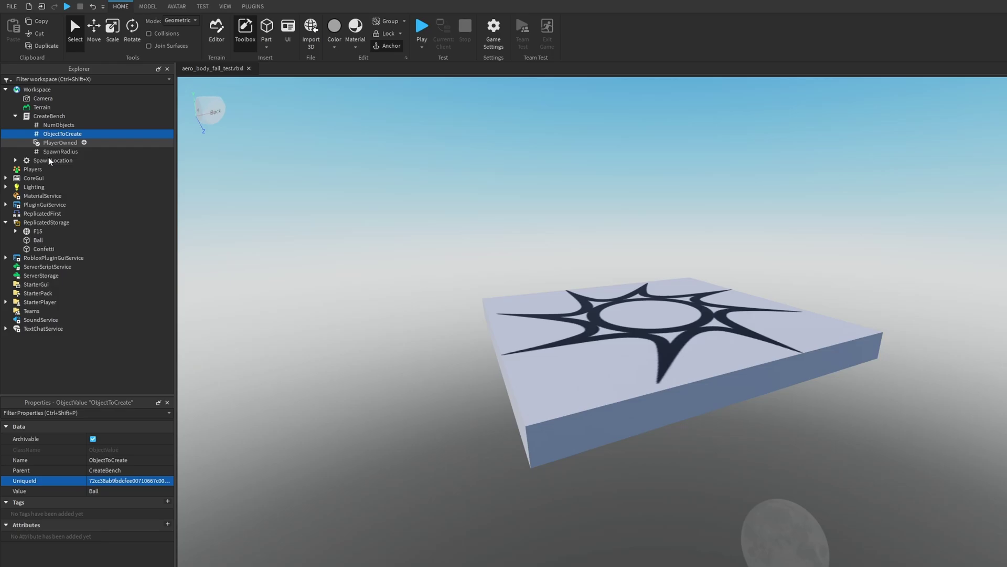
click(98, 491)
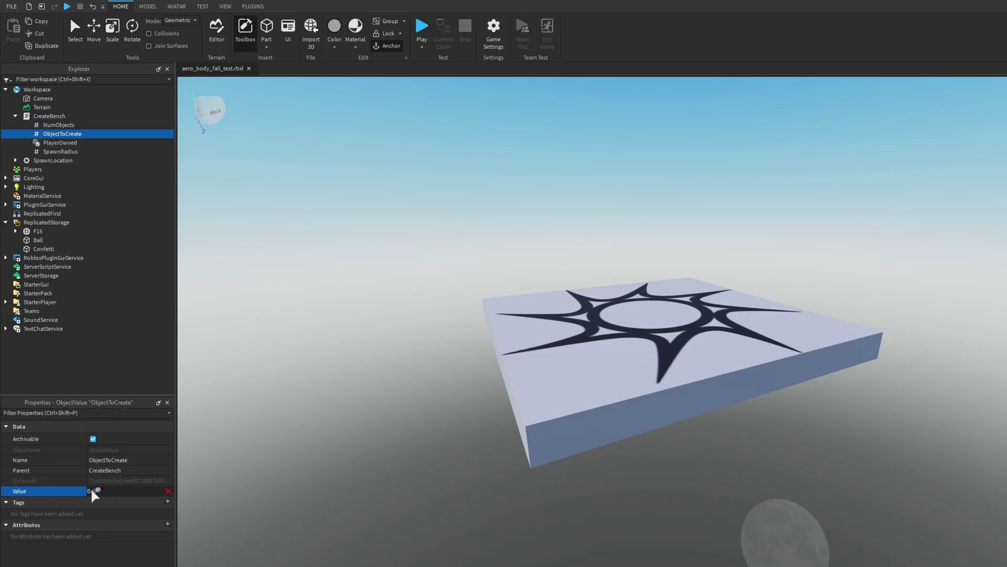
click(59, 125)
click(101, 492)
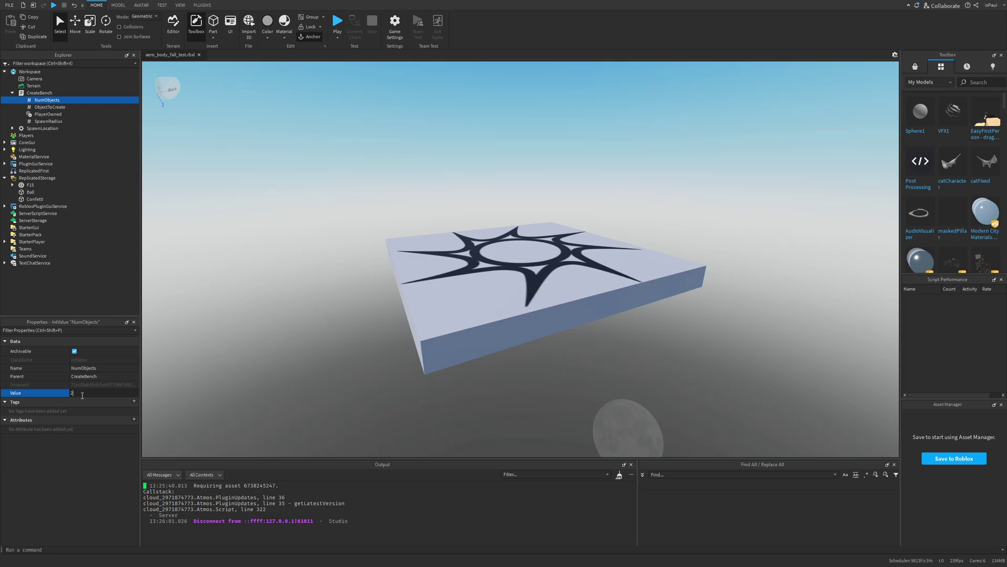
click(337, 23)
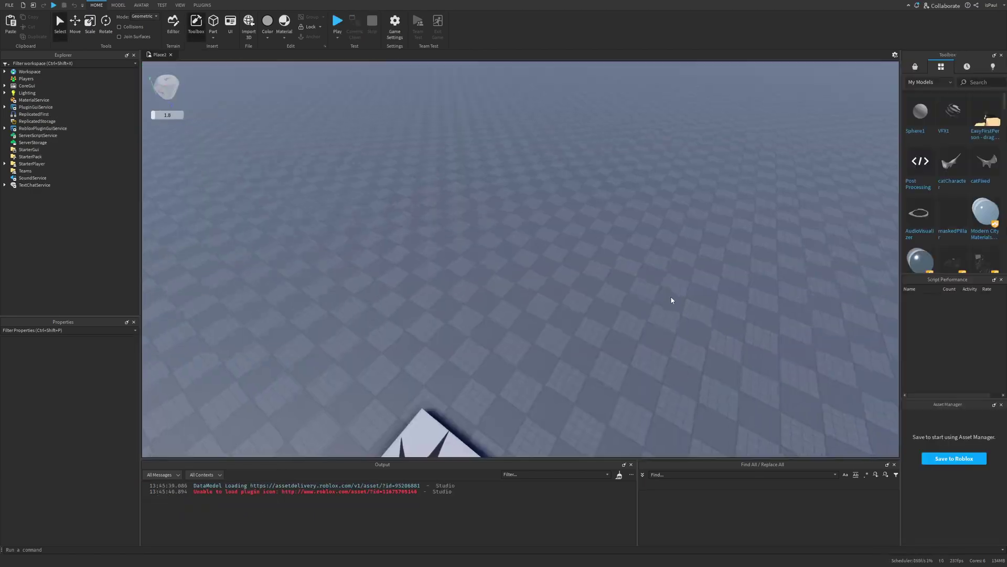
Insert a Part onto the baseplate of the new place
right_click(664, 298)
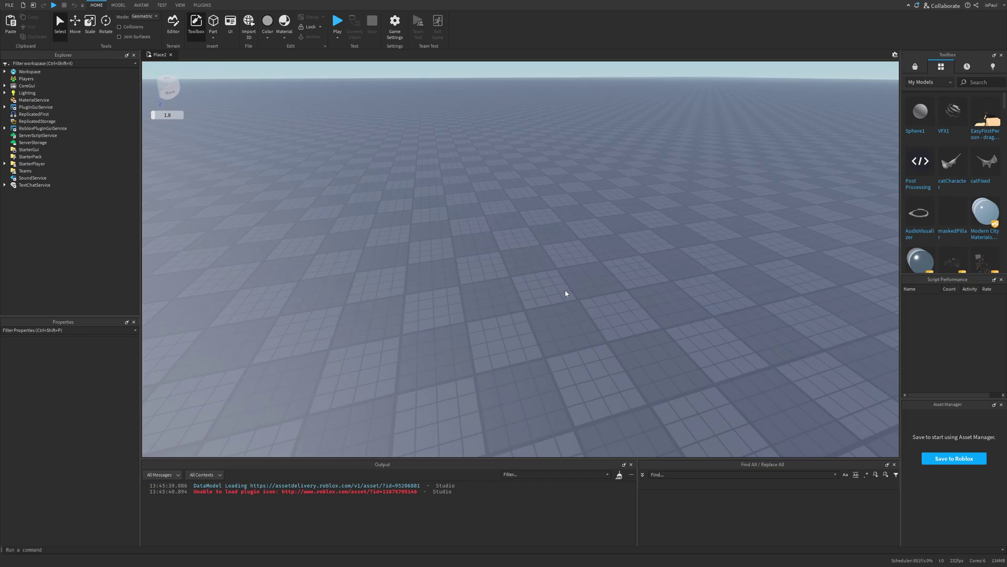
right_click(556, 271)
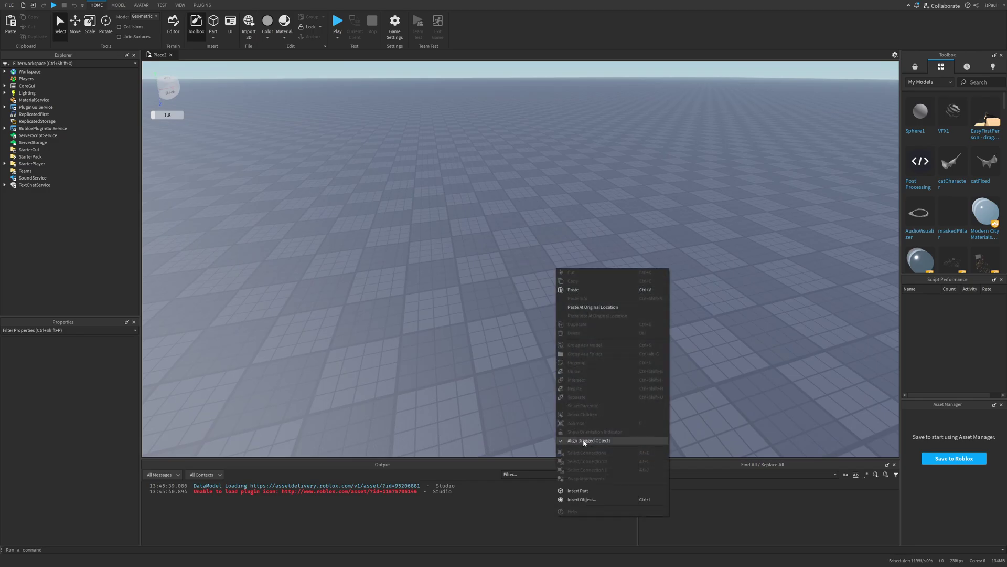
click(578, 491)
Add an AtmosphereSensor, a BuoyancySensor and a ControllerPartSensor to the Part
click(42, 108)
text(s)
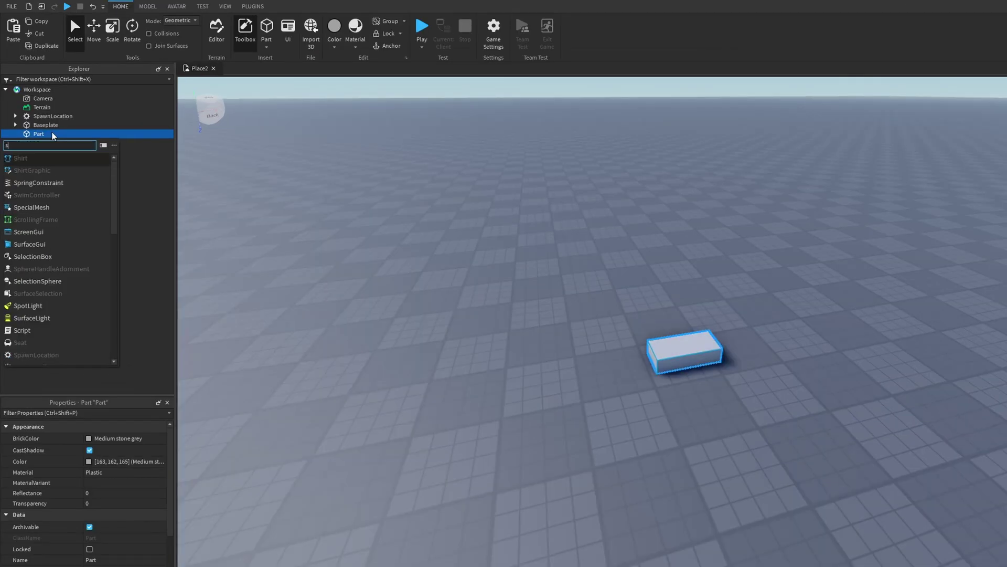
text(ensor)
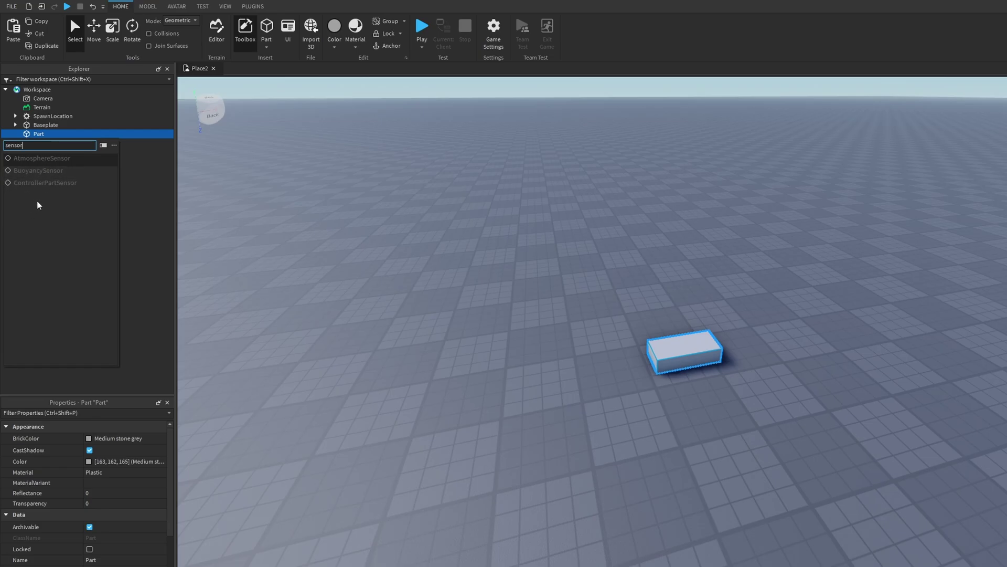
click(40, 184)
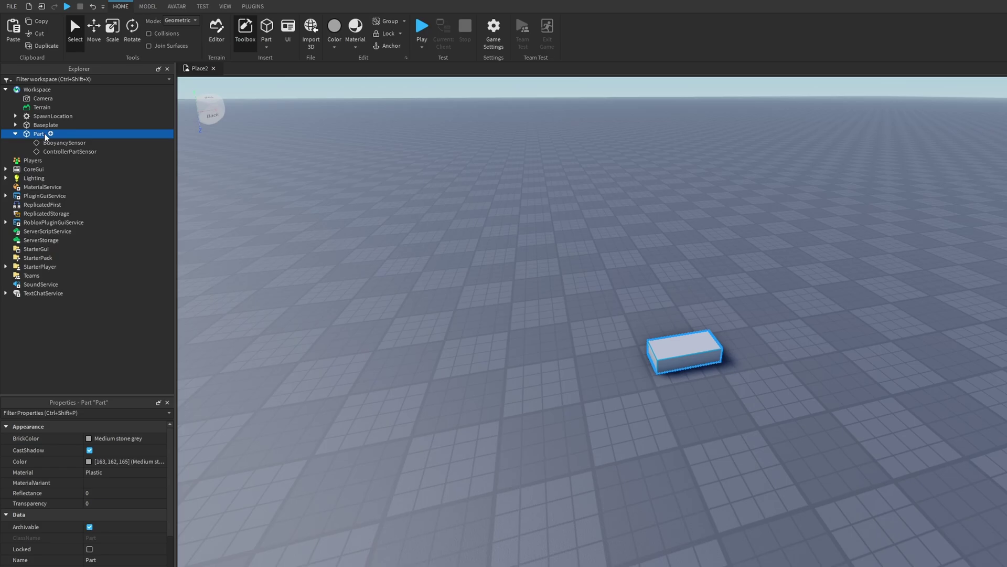
click(51, 134)
text(se)
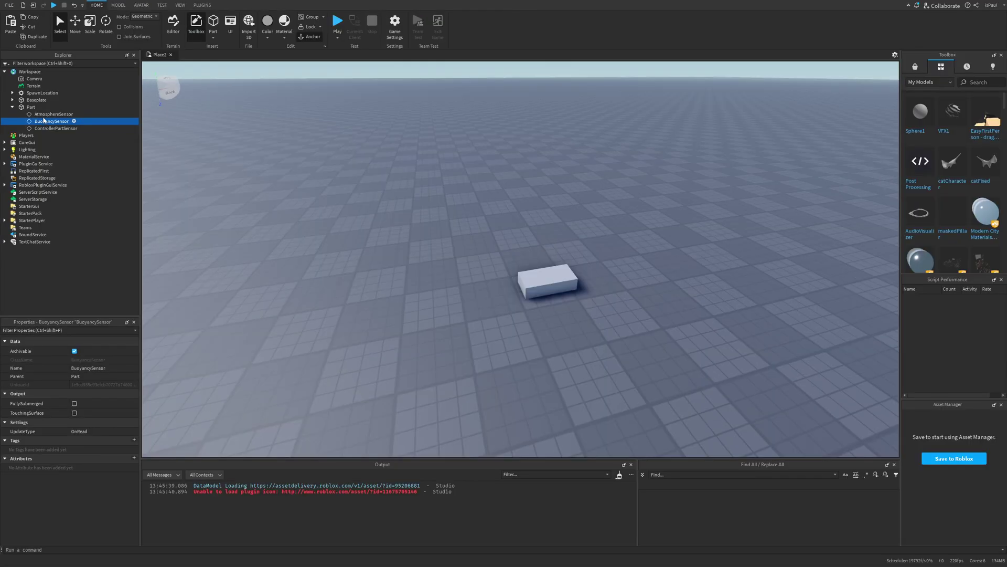
Examine the properties of the three sensors, including RelativeWindVelocity on the AtmosphereSensor and TouchingSurface on the BuoyancySensor
click(42, 129)
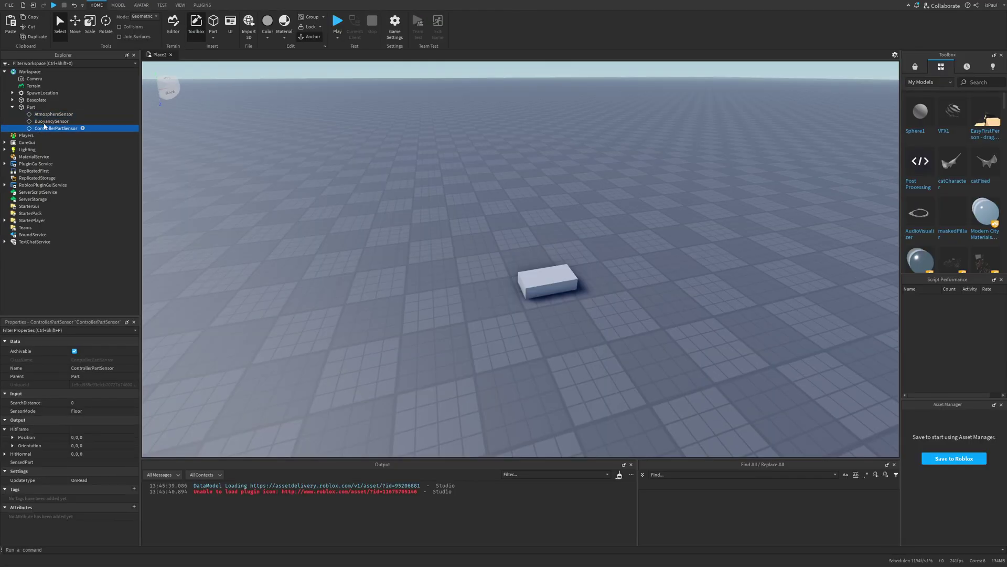
click(45, 122)
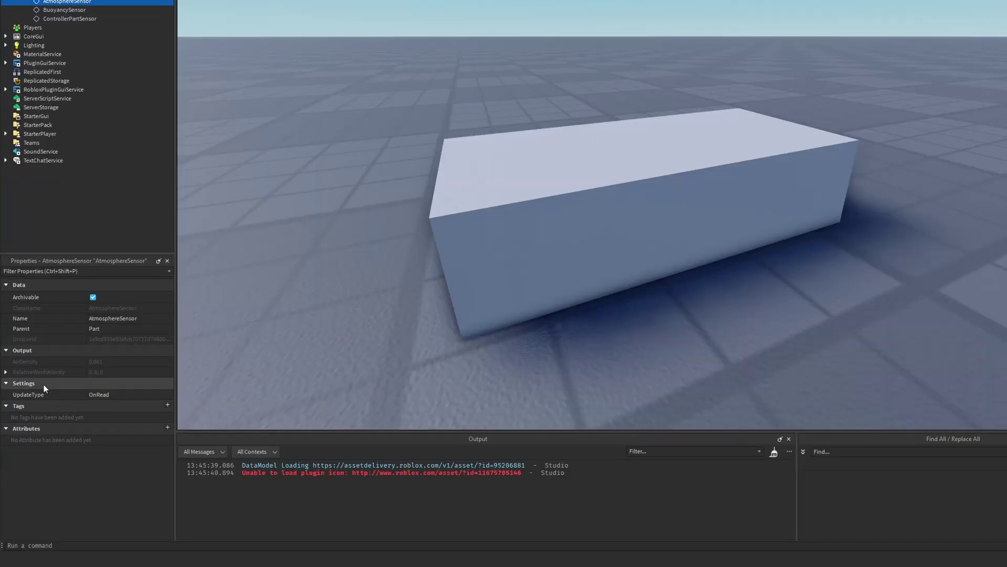
click(6, 372)
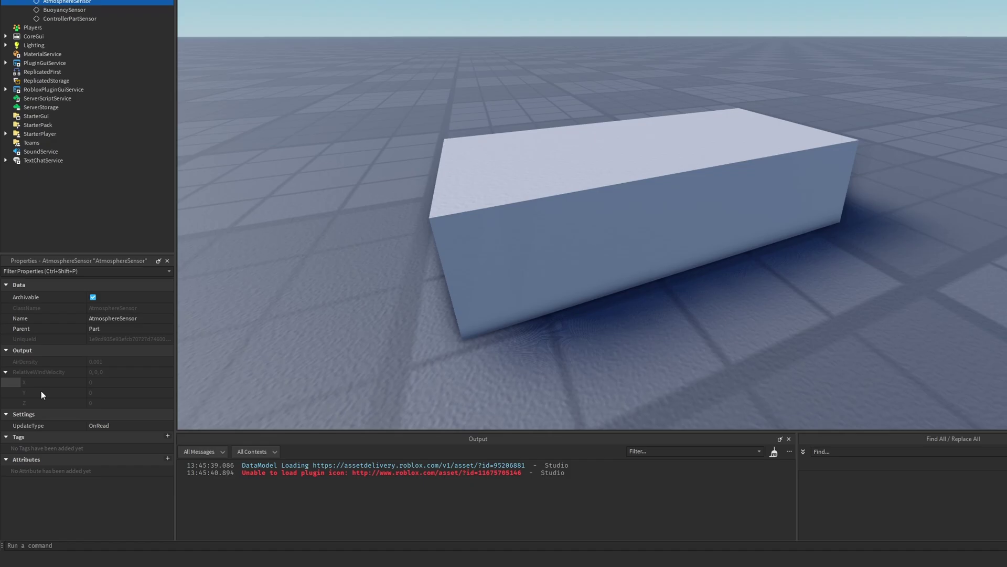
click(64, 10)
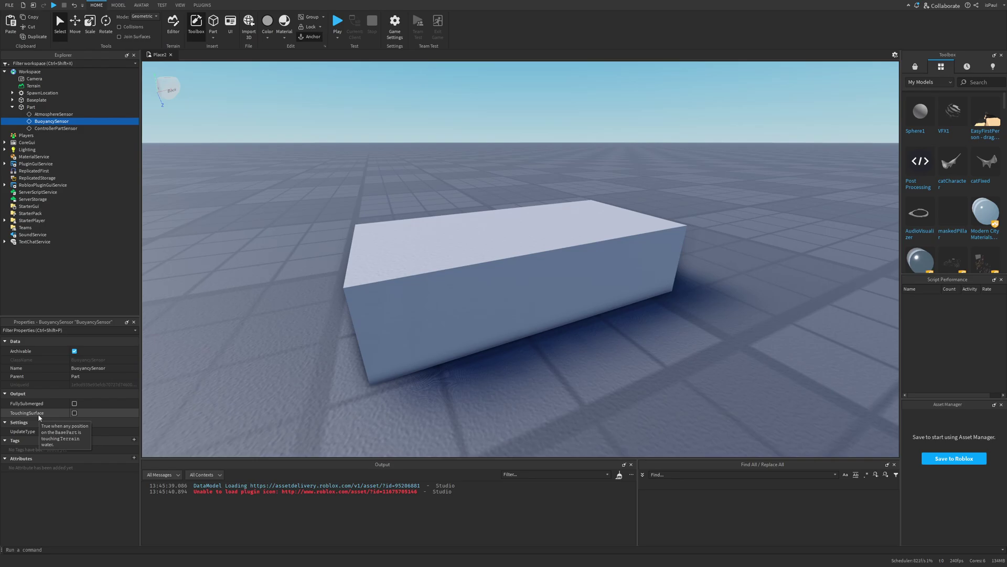
Create a mound of terrain water on the baseplate behind the Part with the Terrain Editor
scroll(389, 297, down, 5)
drag(470, 287, 493, 292)
click(331, 117)
click(180, 5)
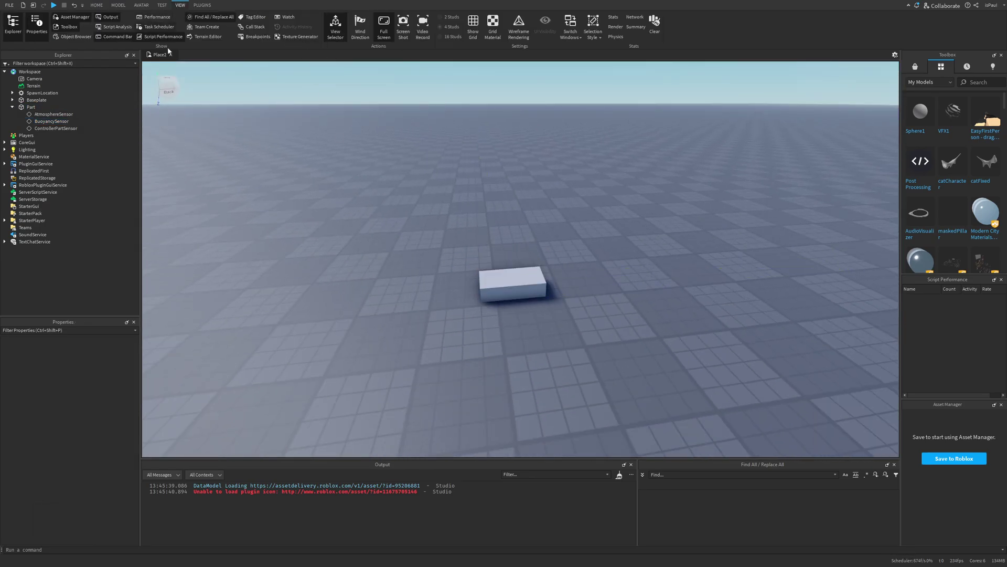
click(207, 36)
mouse_move(552, 178)
mouse_down()
mouse_move(536, 166)
mouse_move(538, 179)
mouse_up()
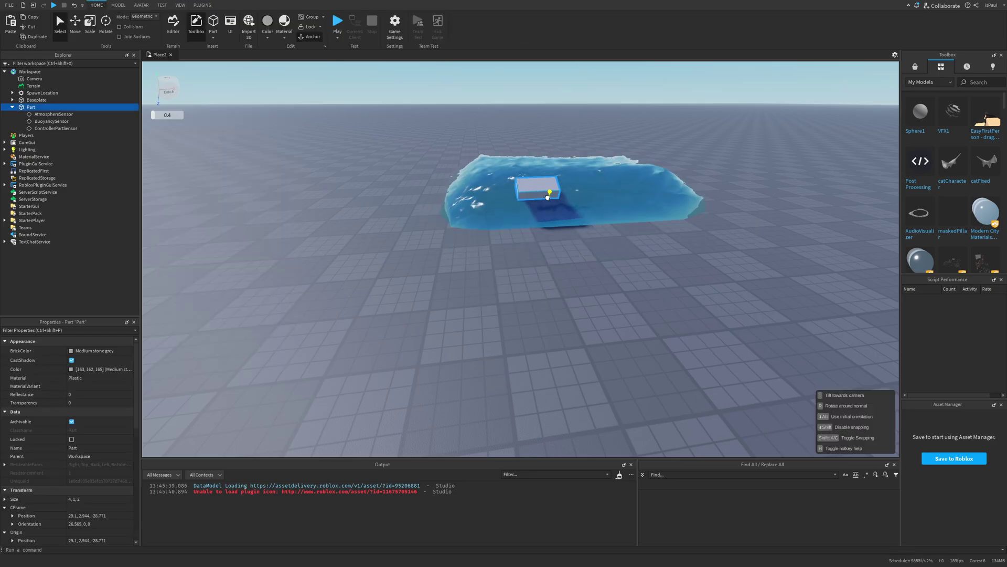
Place the Part on top of the water, check its BuoyancySensor, and lower the Part 0.4 studs
drag(542, 190, 544, 164)
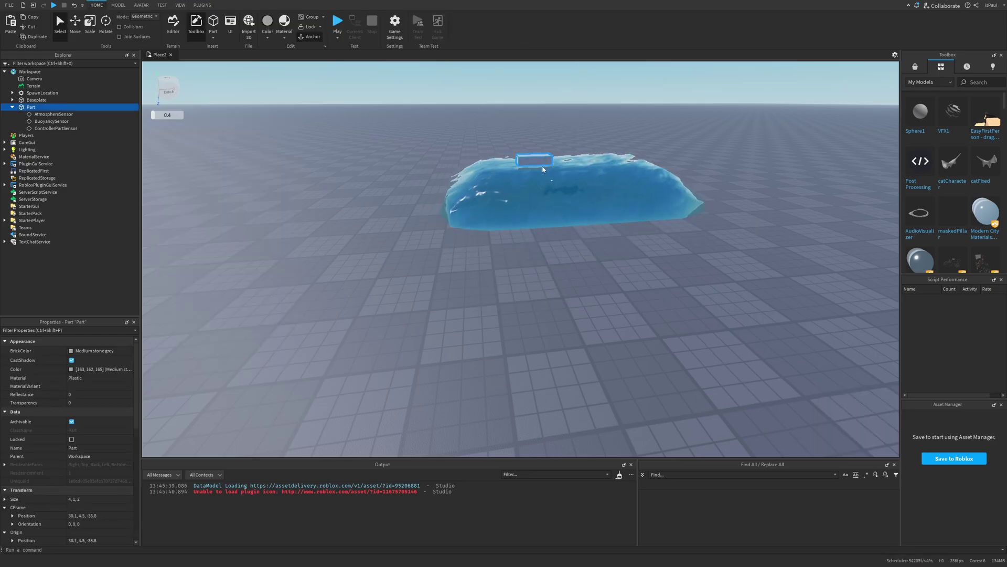
key(ctrl+2)
click(68, 121)
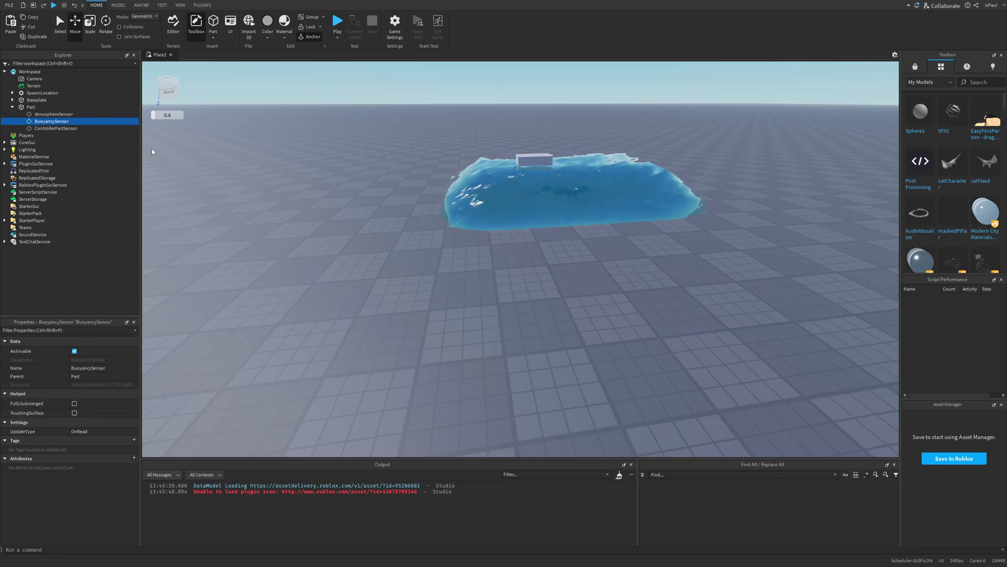
click(31, 107)
drag(530, 200, 531, 205)
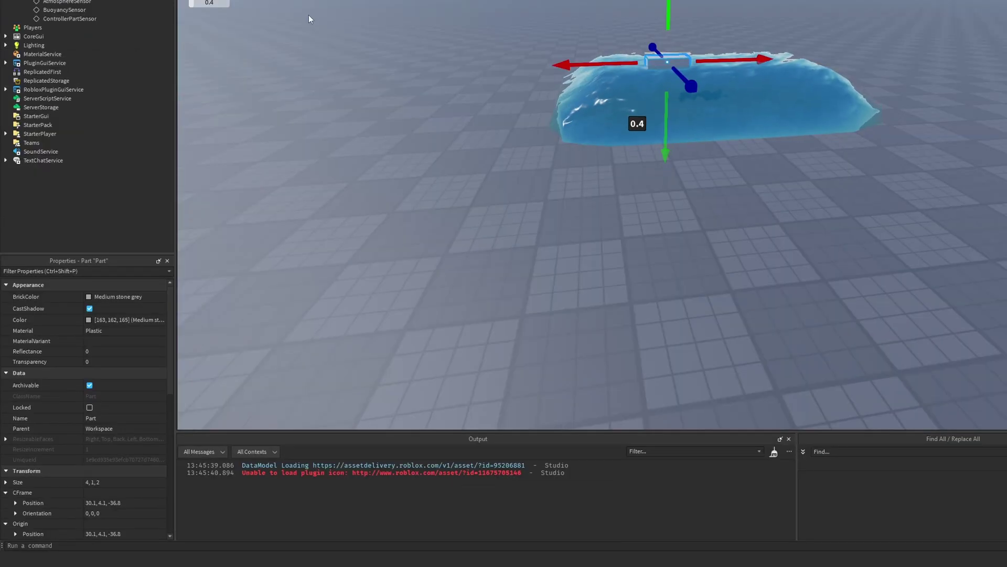
Lower the Part 1.7 studs further into the water, checking the BuoyancySensor's output properties before and after
click(49, 9)
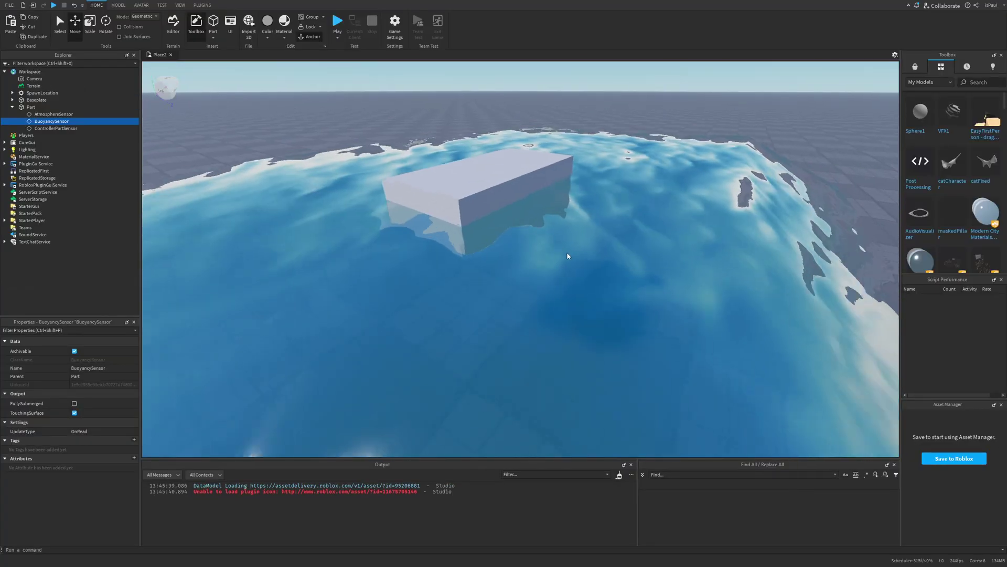
scroll(566, 257, down, 3)
click(516, 219)
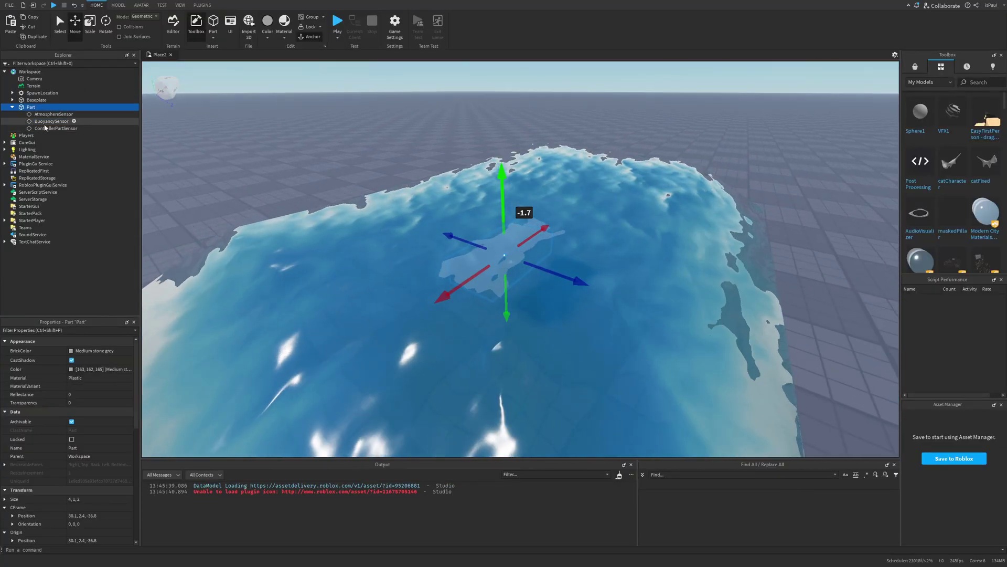
click(45, 121)
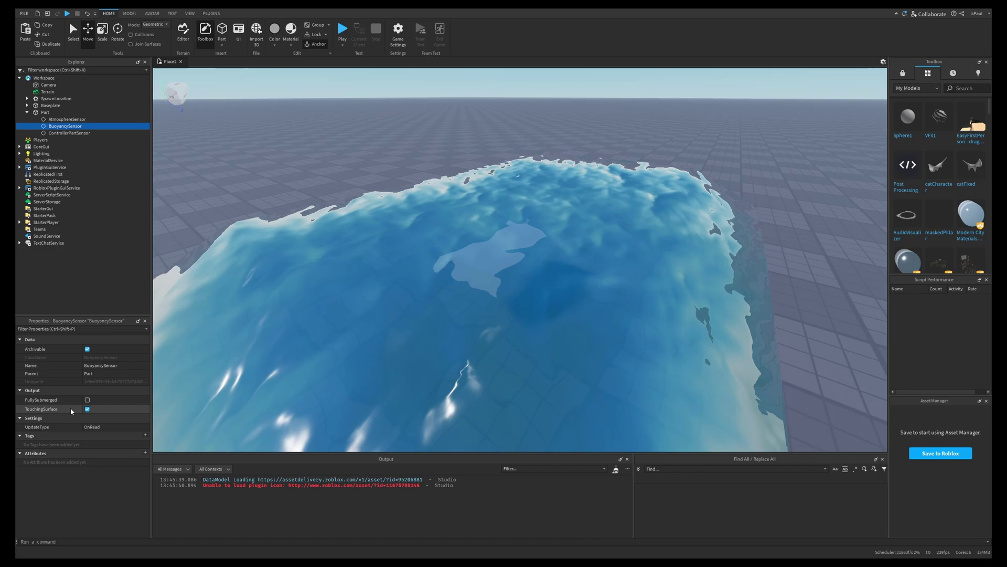
mouse_move(64, 405)
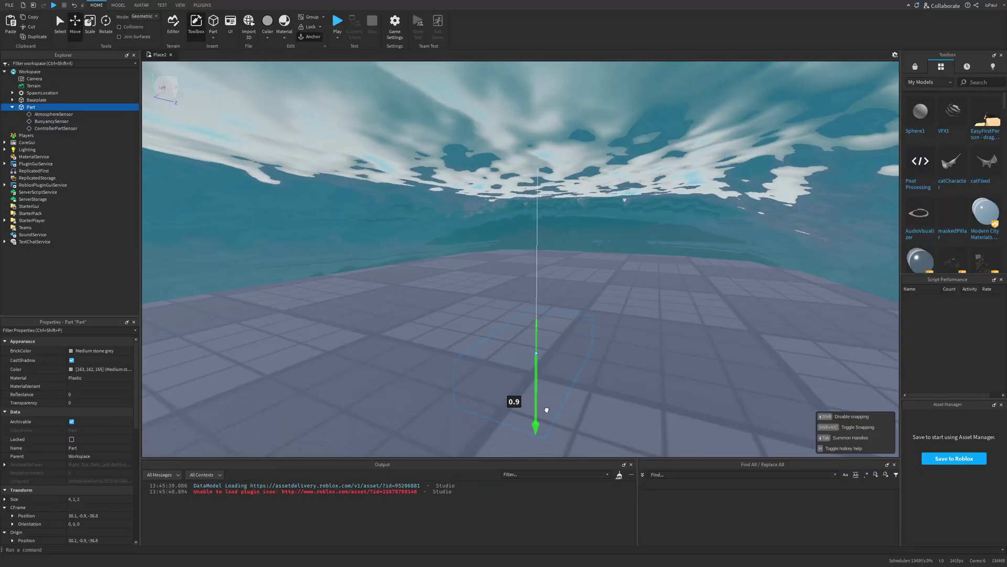
Lower the Part completely beneath the water surface and check its BuoyancySensor and AtmosphereSensor
drag(542, 407, 552, 437)
click(51, 121)
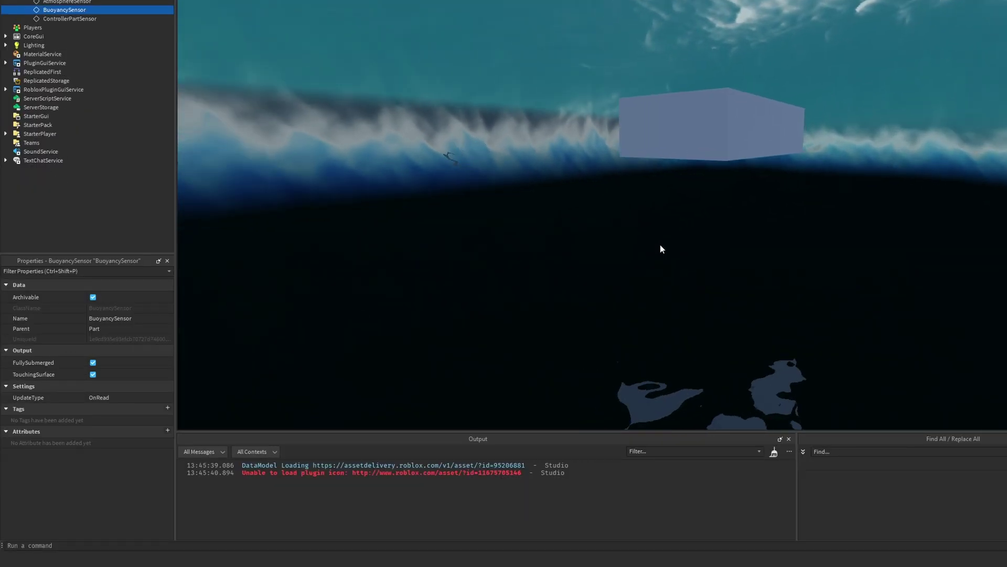
click(54, 1)
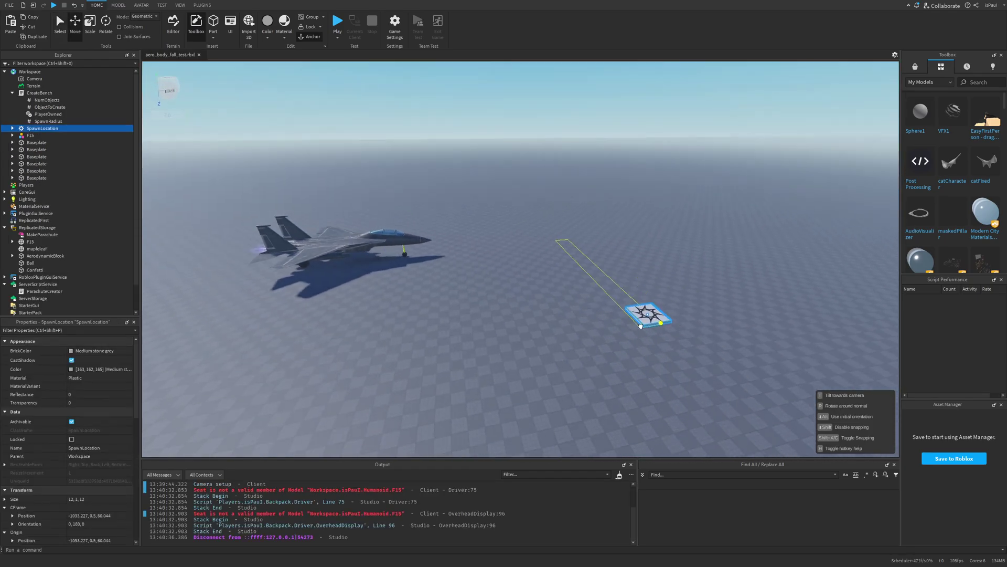
In the aero_body_fall_test place, move the SpawnLocation next to the F15 and start a playtest
drag(637, 324, 637, 324)
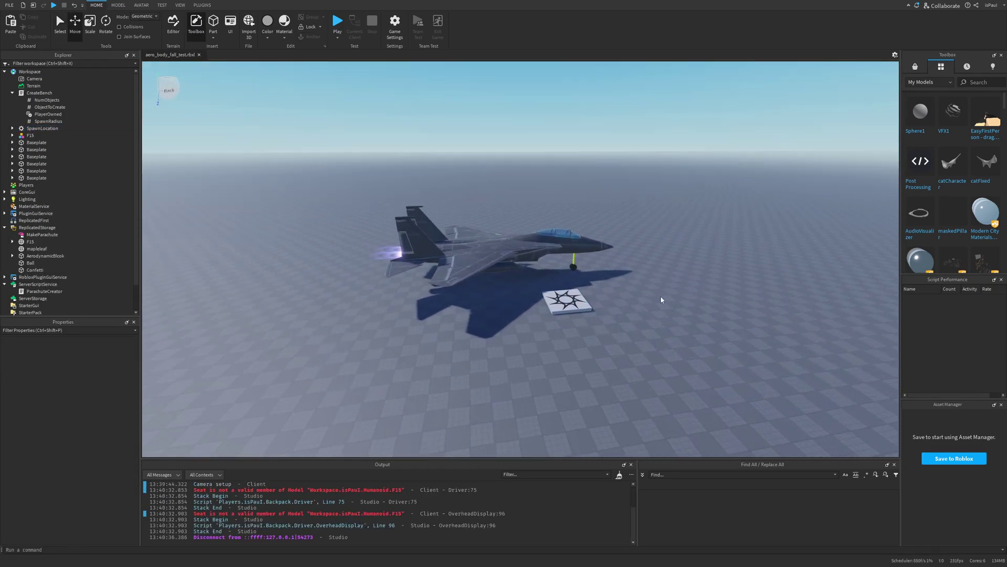
click(337, 25)
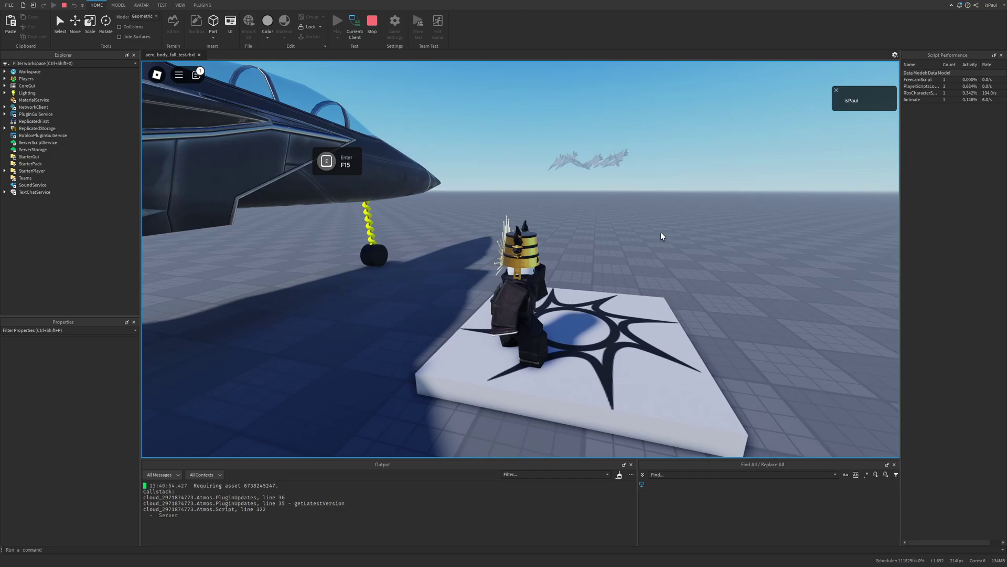
Walk the character off the spawn pad to the F15's nose and enter the jet
key(d)
key(space)
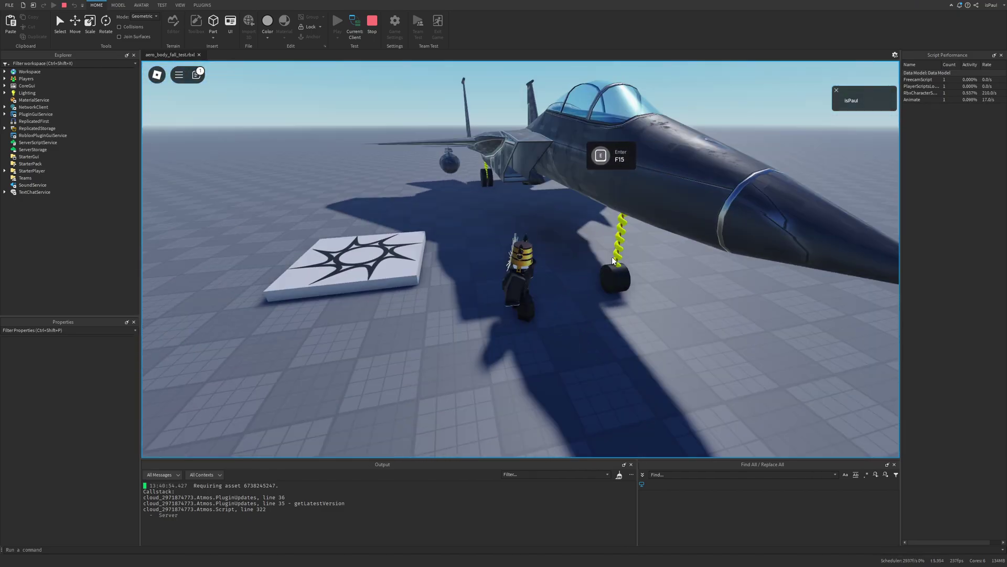
right_click(619, 250)
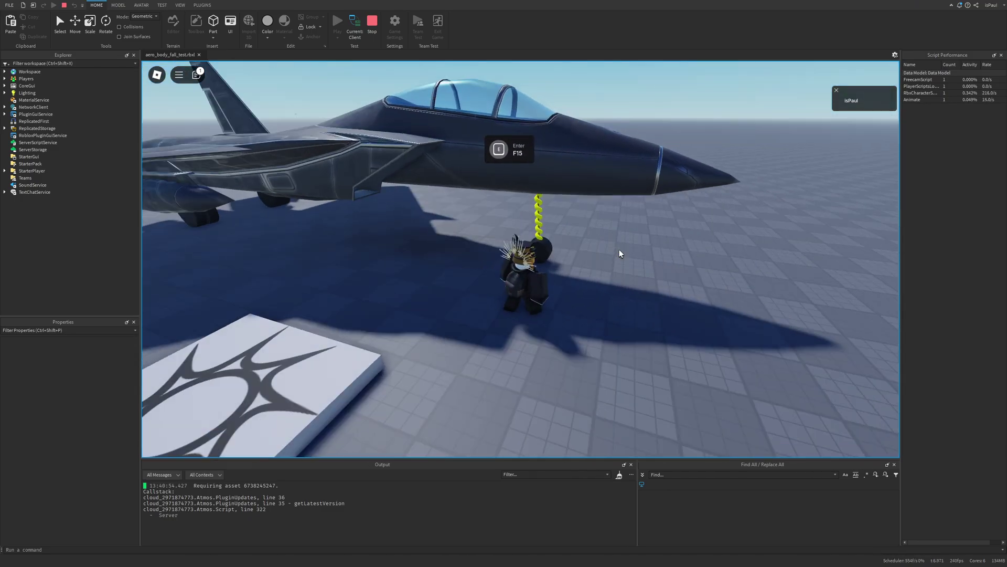
scroll(619, 250, down, 1)
key(e)
key(e)
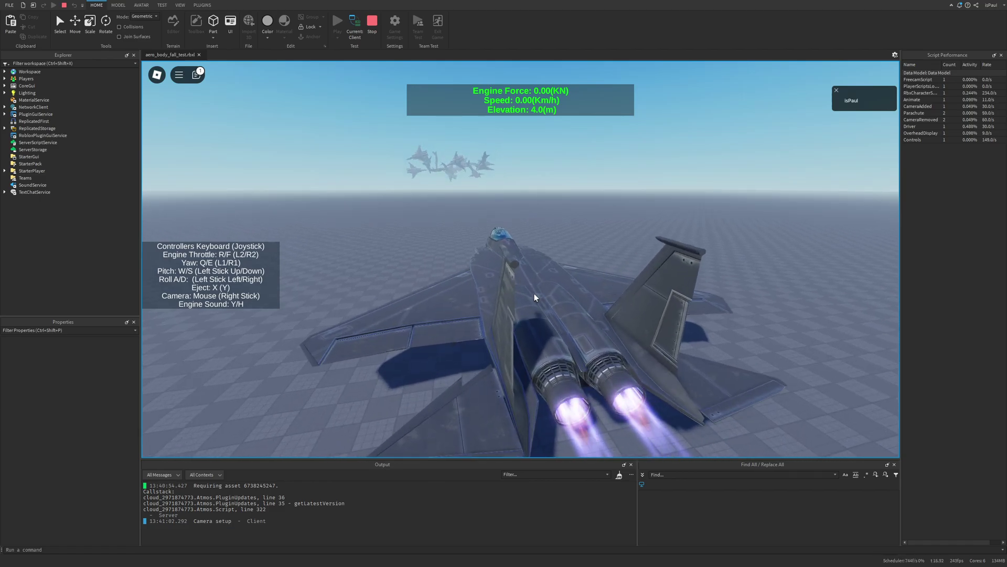
Throttle up the F15, pitch it off the ground and roll it in flight as a test of its aerodynamics
right_click(657, 261)
key(r)
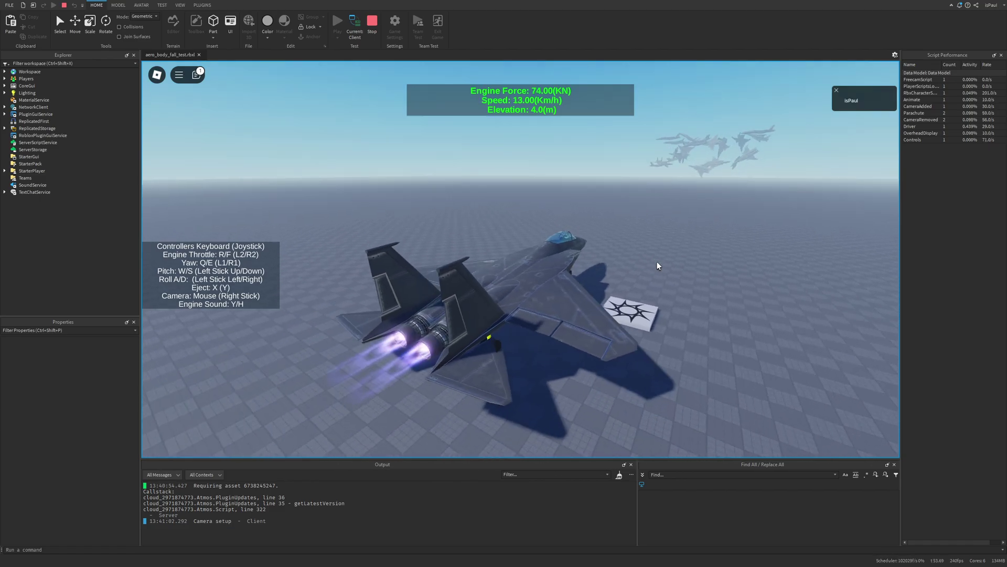
key(r)
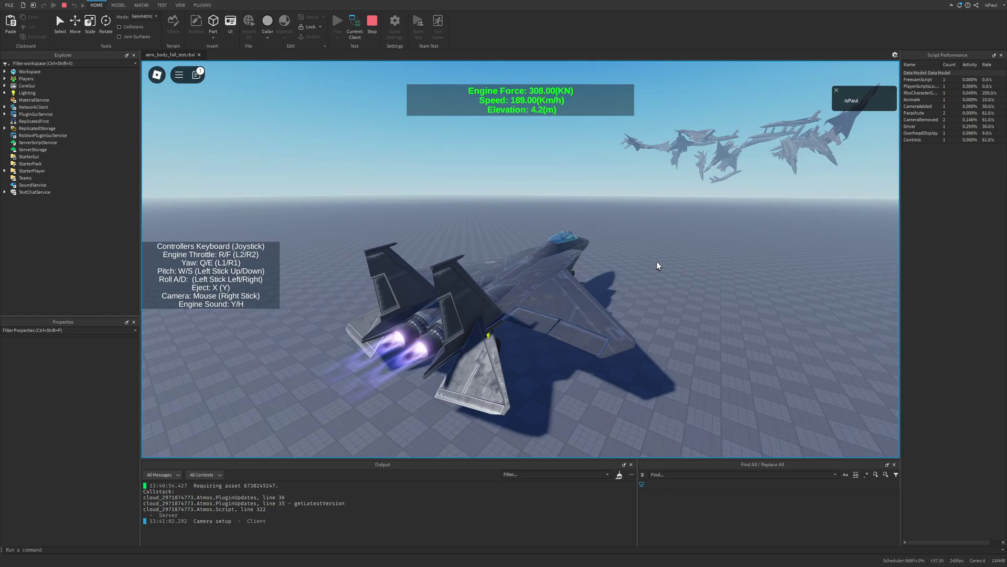
key(s)
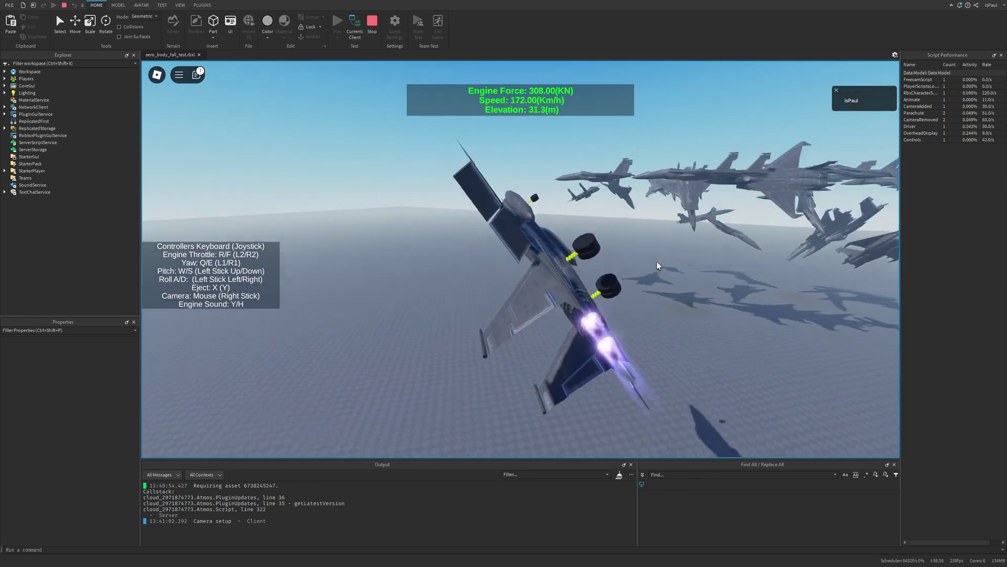
key(d)
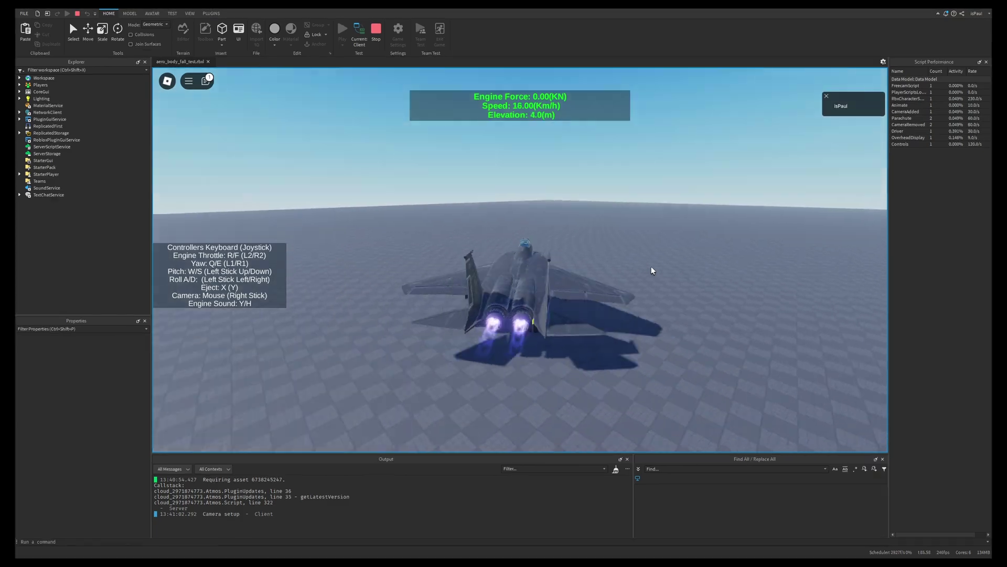
key(r)
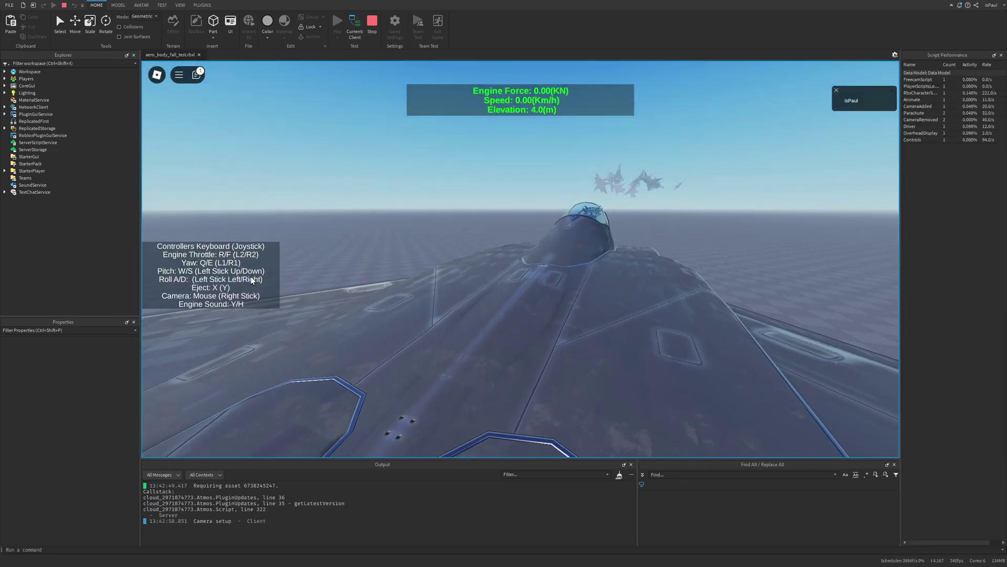
Eject from the parked F15, board it again and raise the engine throttle for takeoff
scroll(650, 269, down, 5)
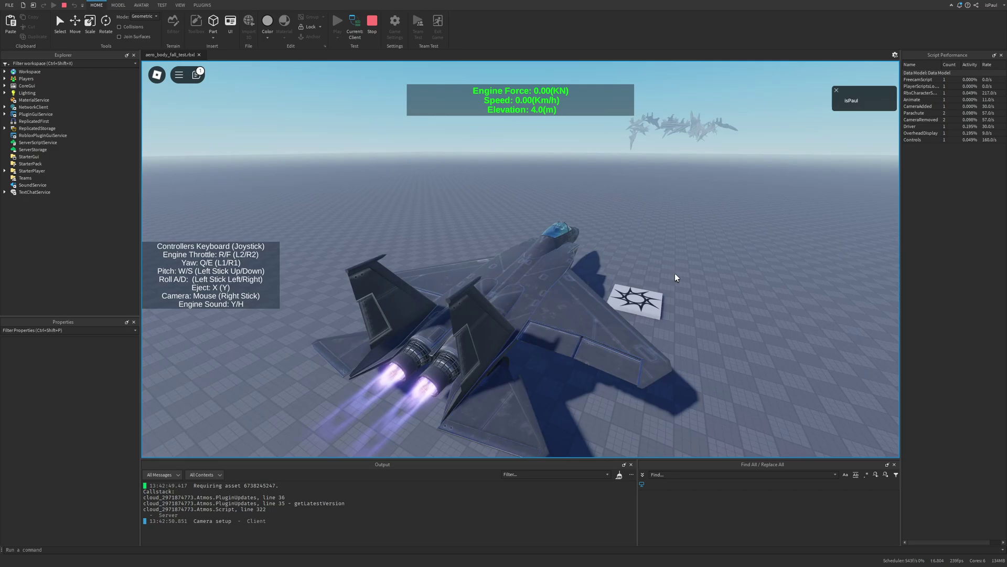
key(x)
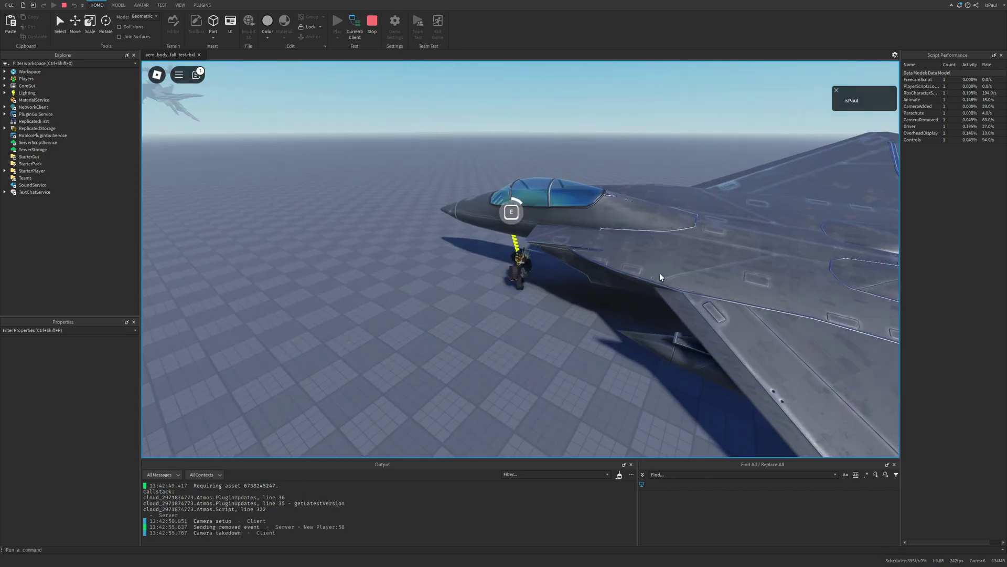
key(e)
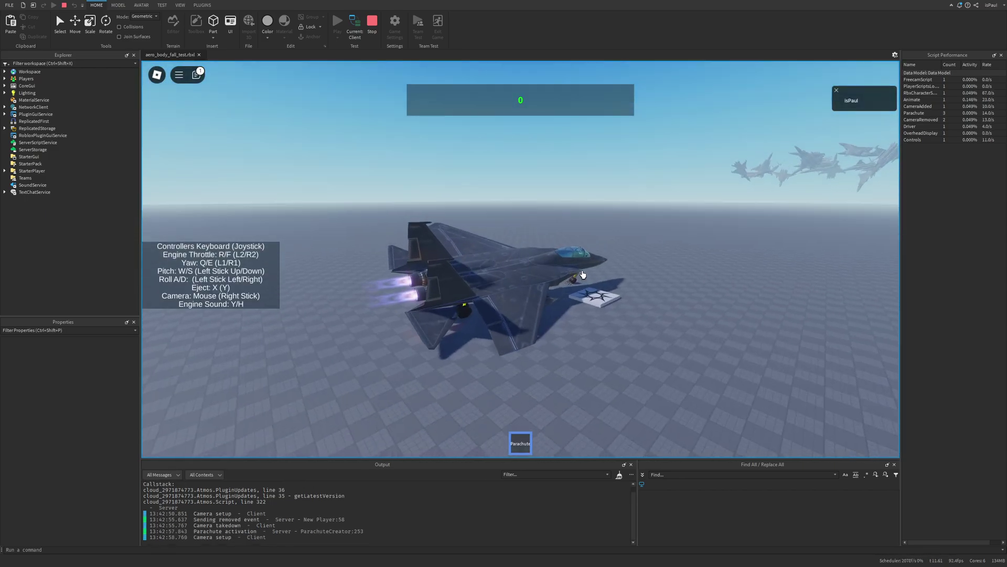
key(r)
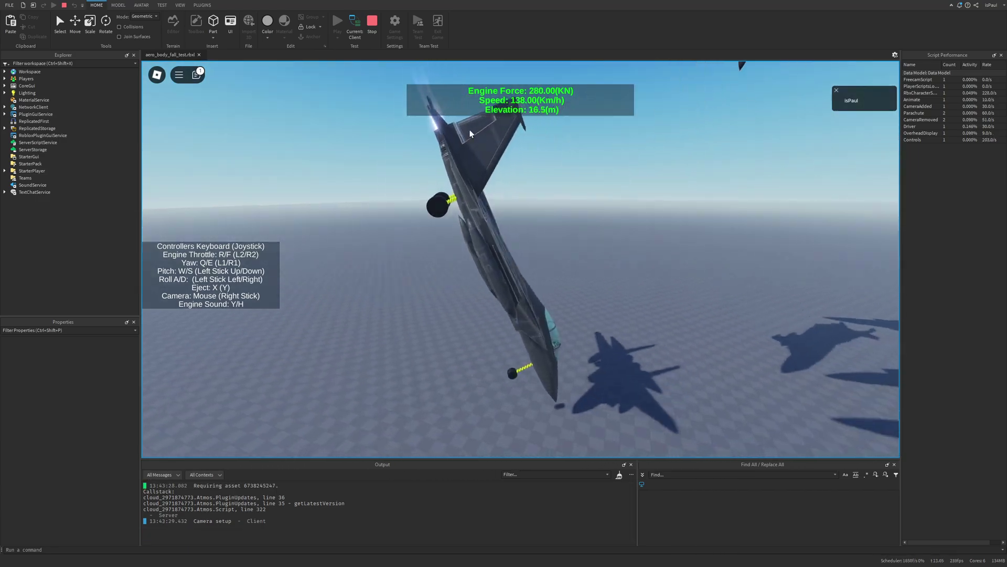
Fly the F15 again, roll it to the left and eject the character in mid-air
key(r)
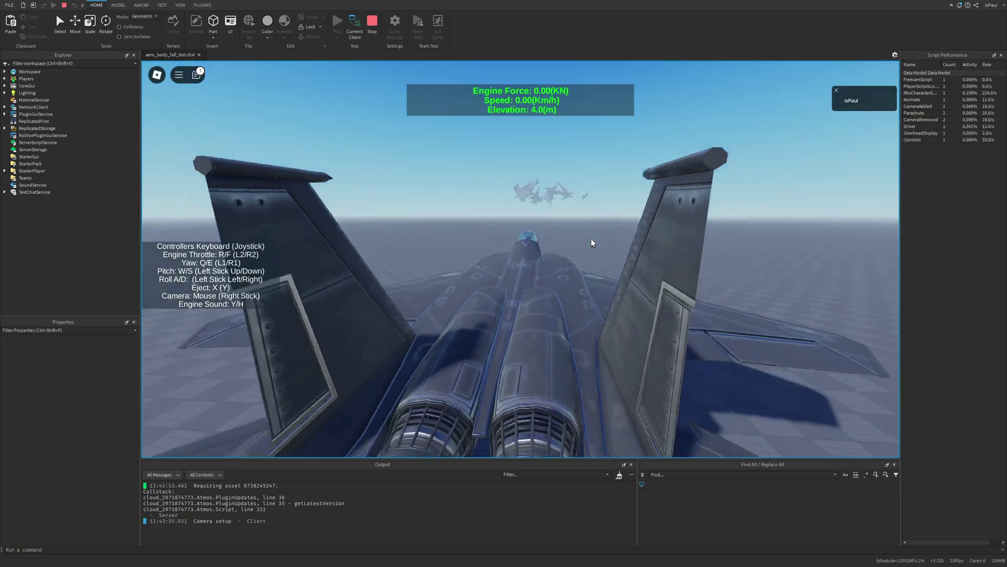
scroll(591, 238, down, 3)
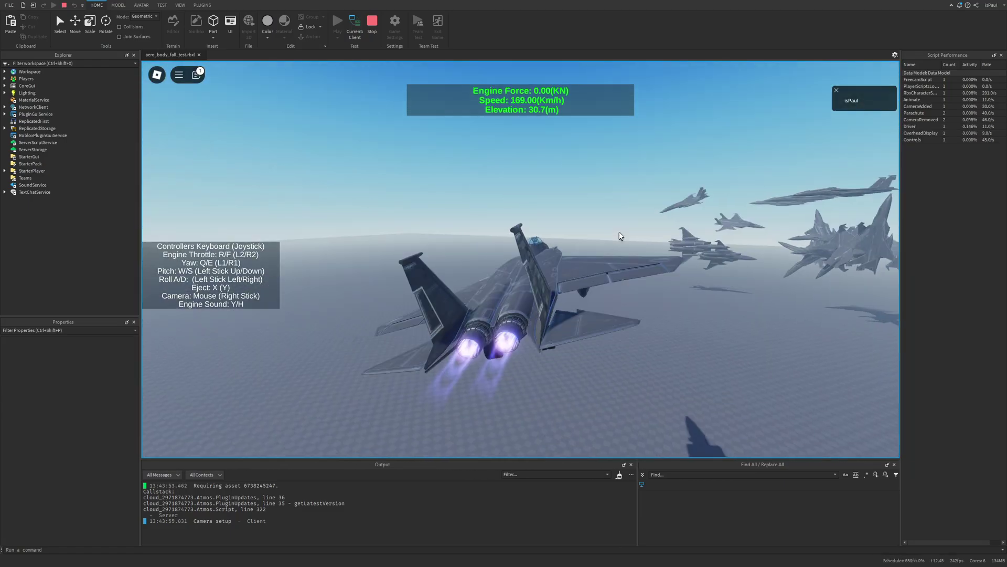
key(a)
key(x)
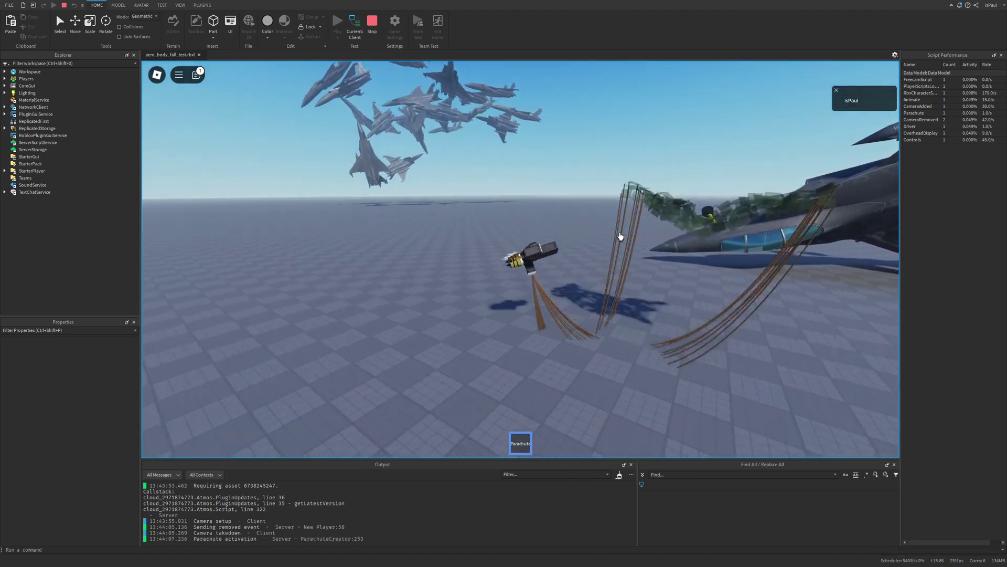
Walk the character across the baseplate with the parachute trailing behind and examine how it moves
scroll(619, 232, up, 3)
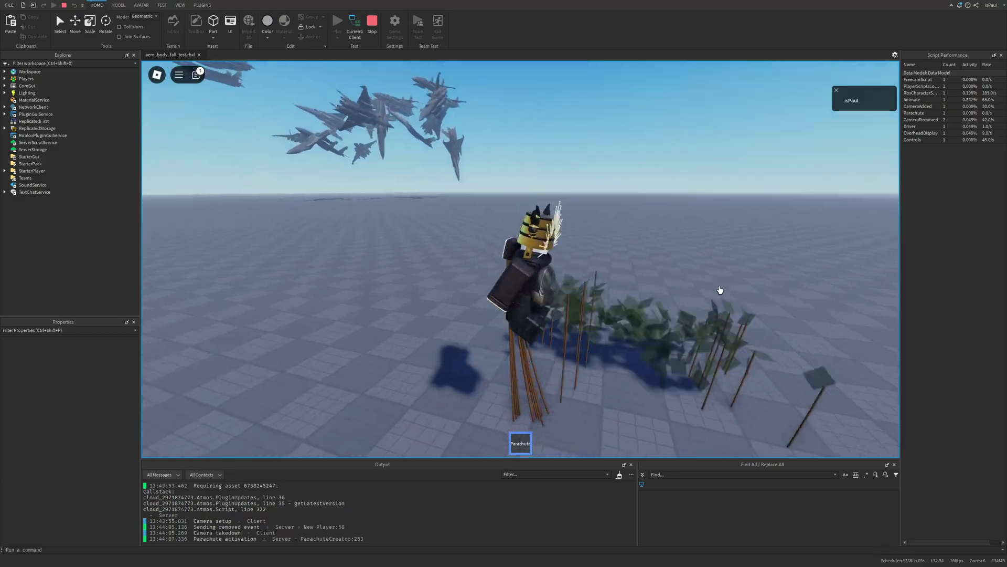
key(a)
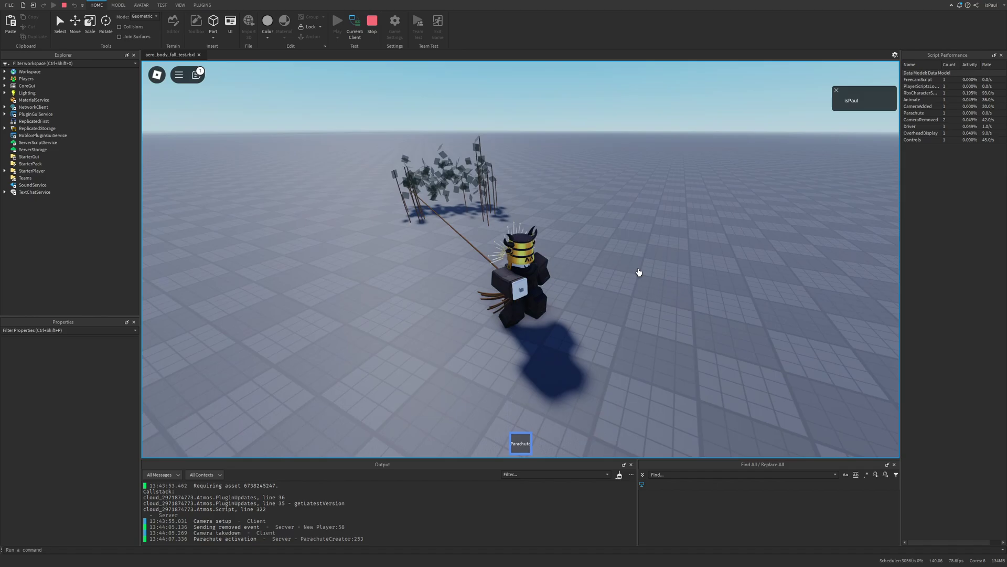
key(s)
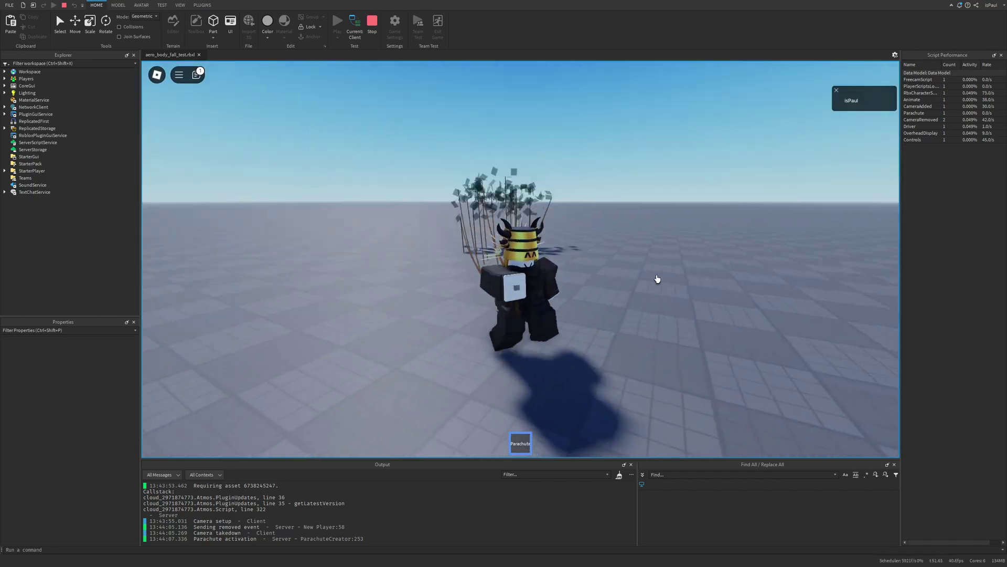
key(s)
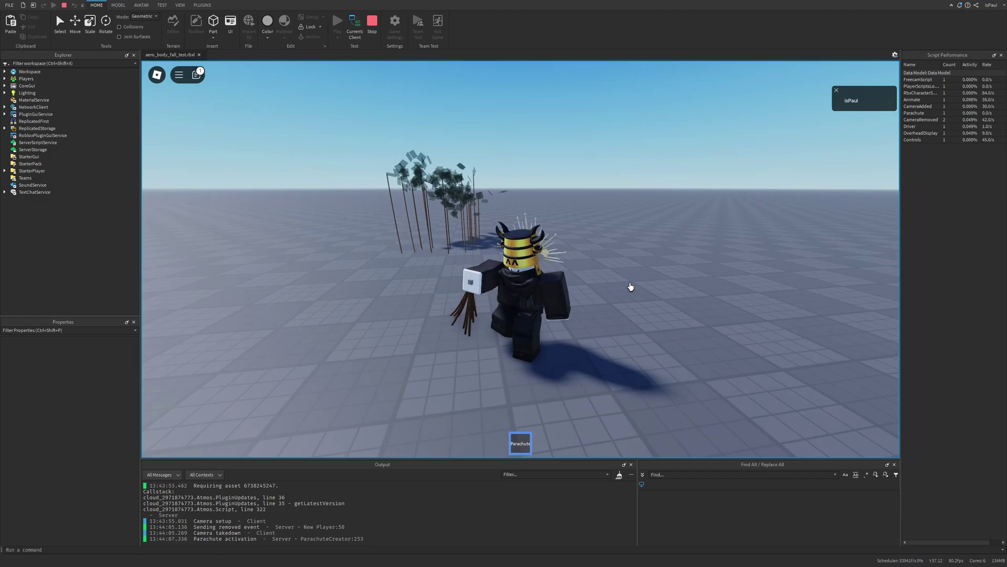
key(s)
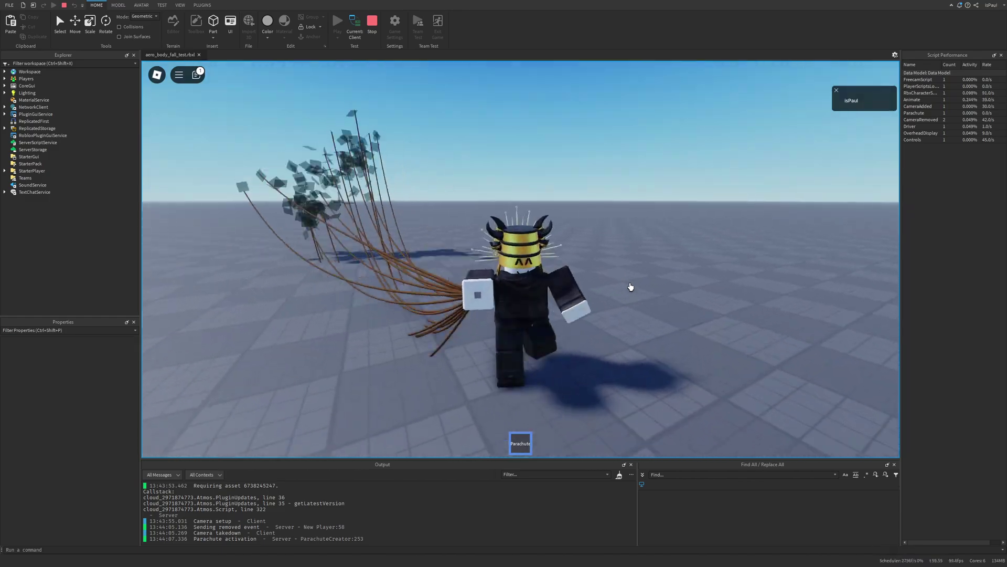